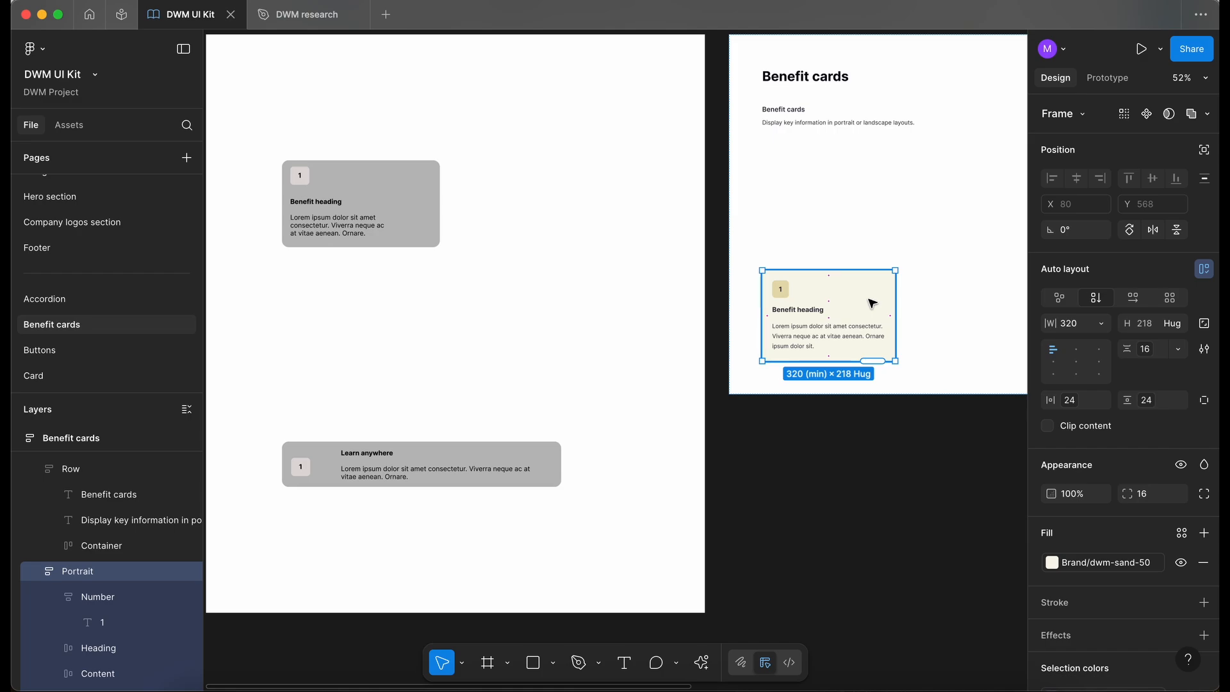
# Step: Duplicate the Portrait benefit card and rename the copy Landscape
pyautogui.press('super+d')
pyautogui.scroll(-2, 817, 397)
pyautogui.hscroll(2, 817, 397)
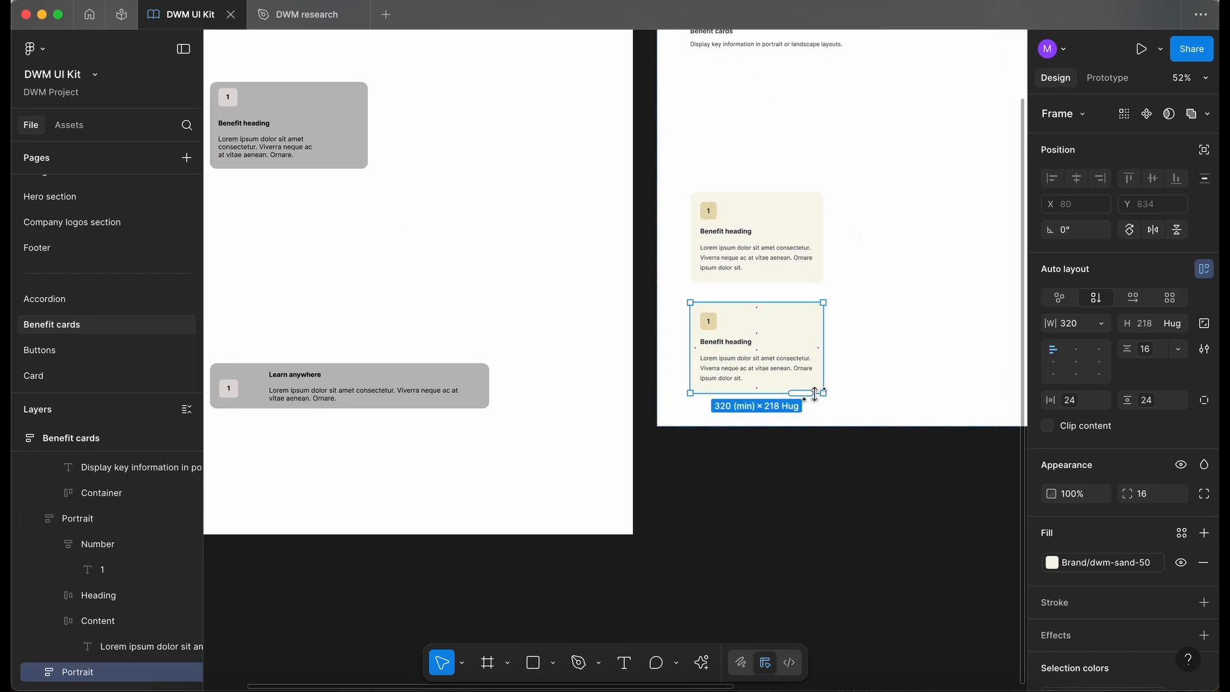
pyautogui.doubleClick(89, 672)
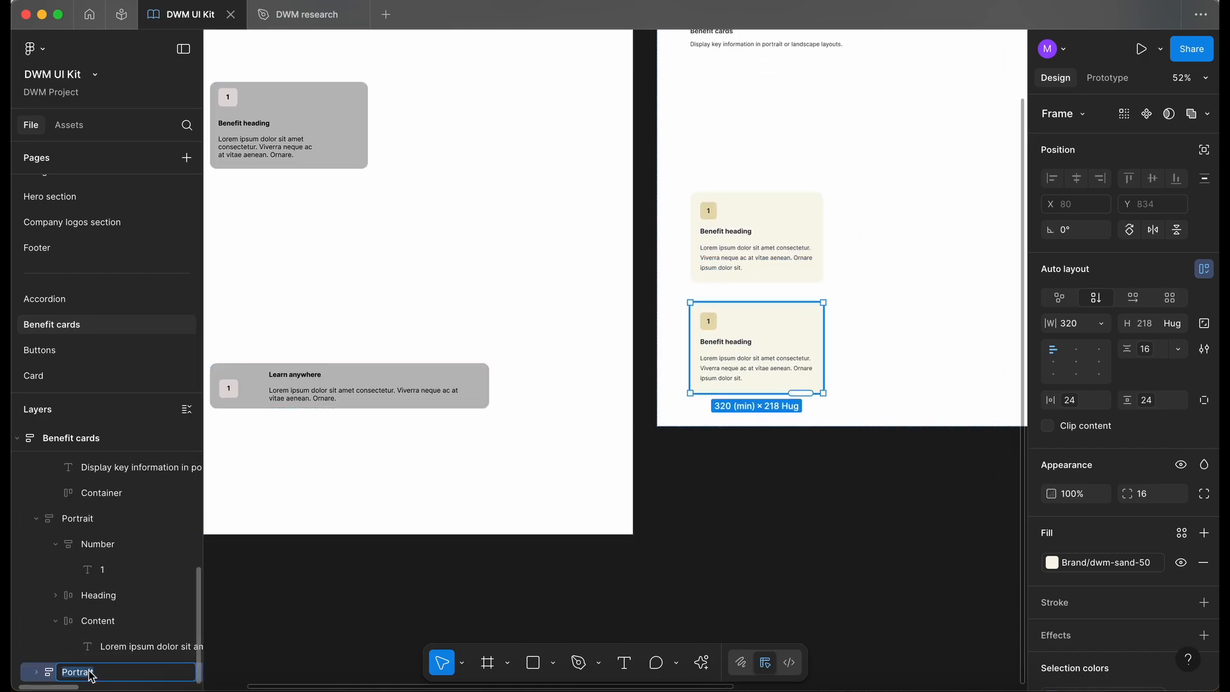
pyautogui.write('Lands')
pyautogui.write('cape')
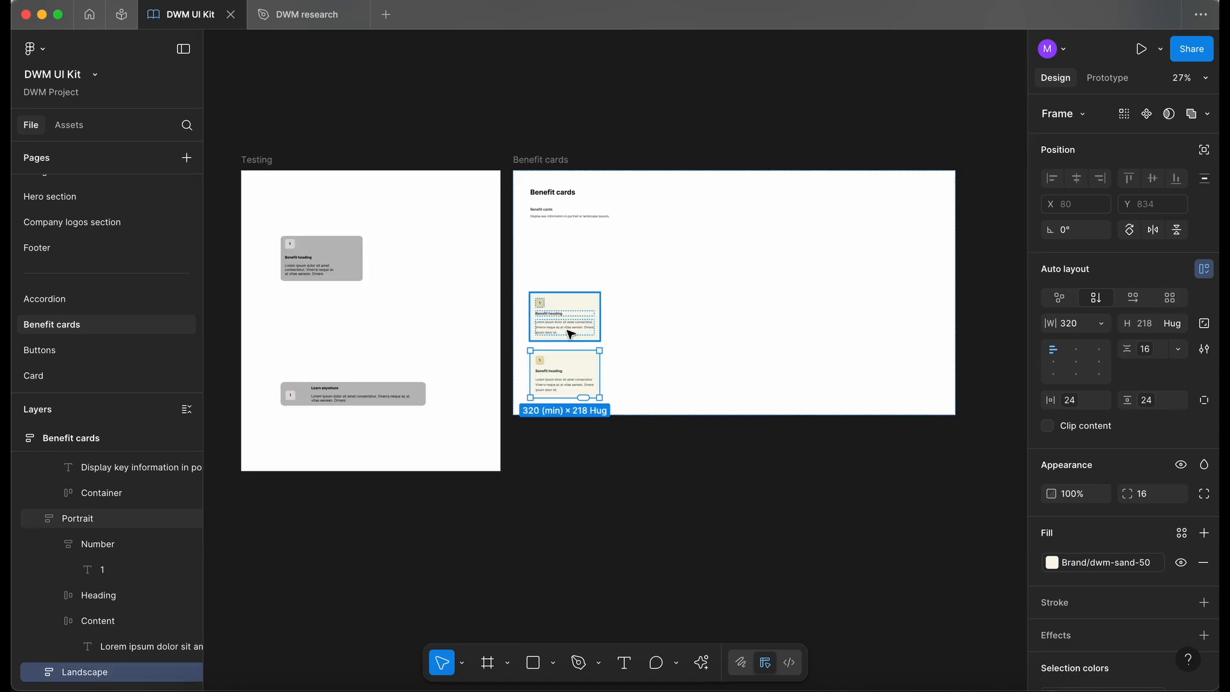
# Step: Move the Portrait and Landscape cards together into the Container frame inside the Row
pyautogui.click(569, 334)
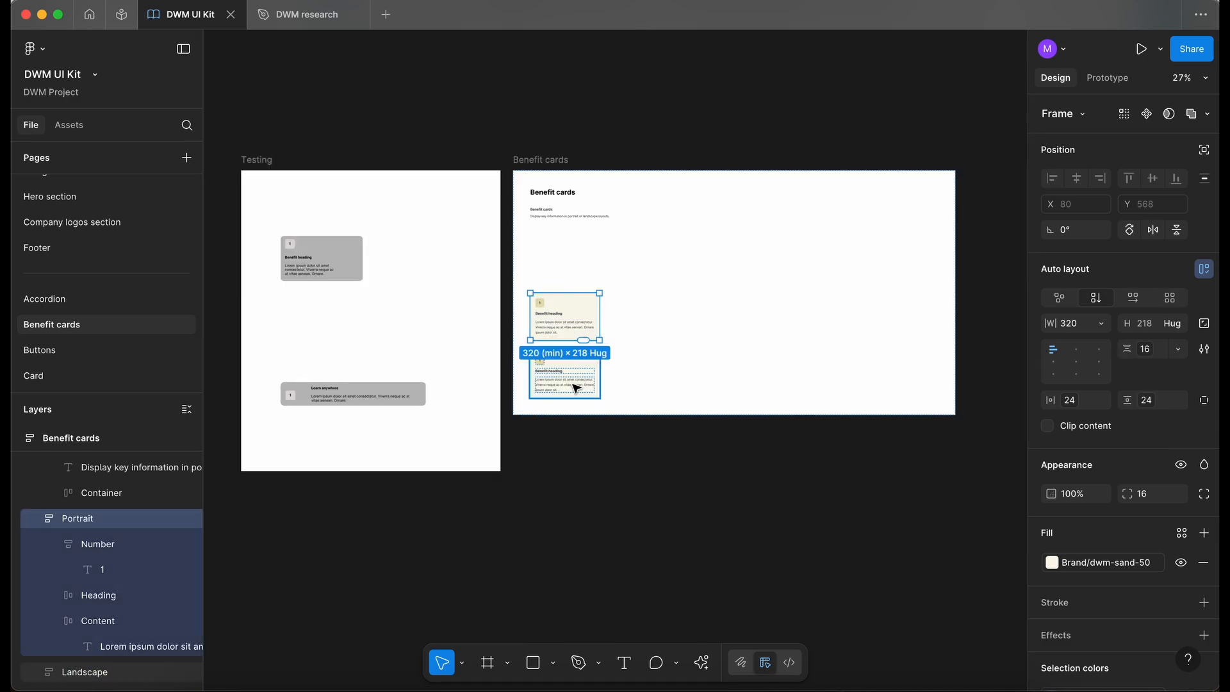
pyautogui.keyDown('shift'); pyautogui.click(575, 387); pyautogui.keyUp('shift')
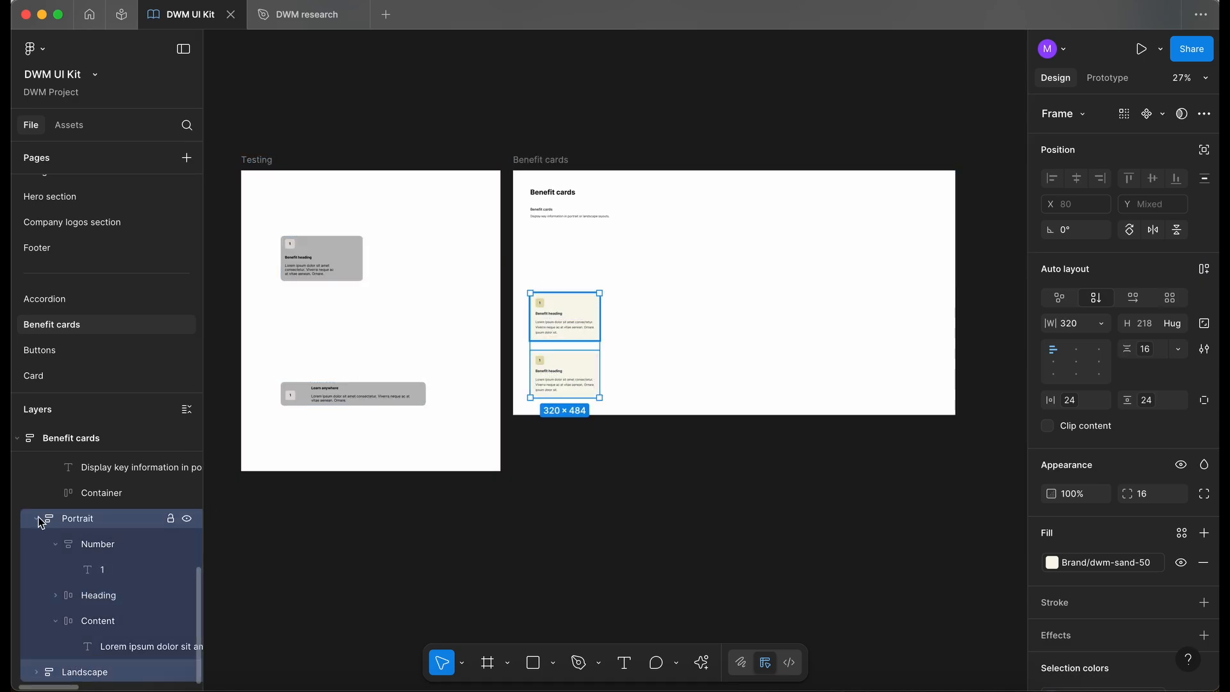
pyautogui.scroll(4, 40, 522)
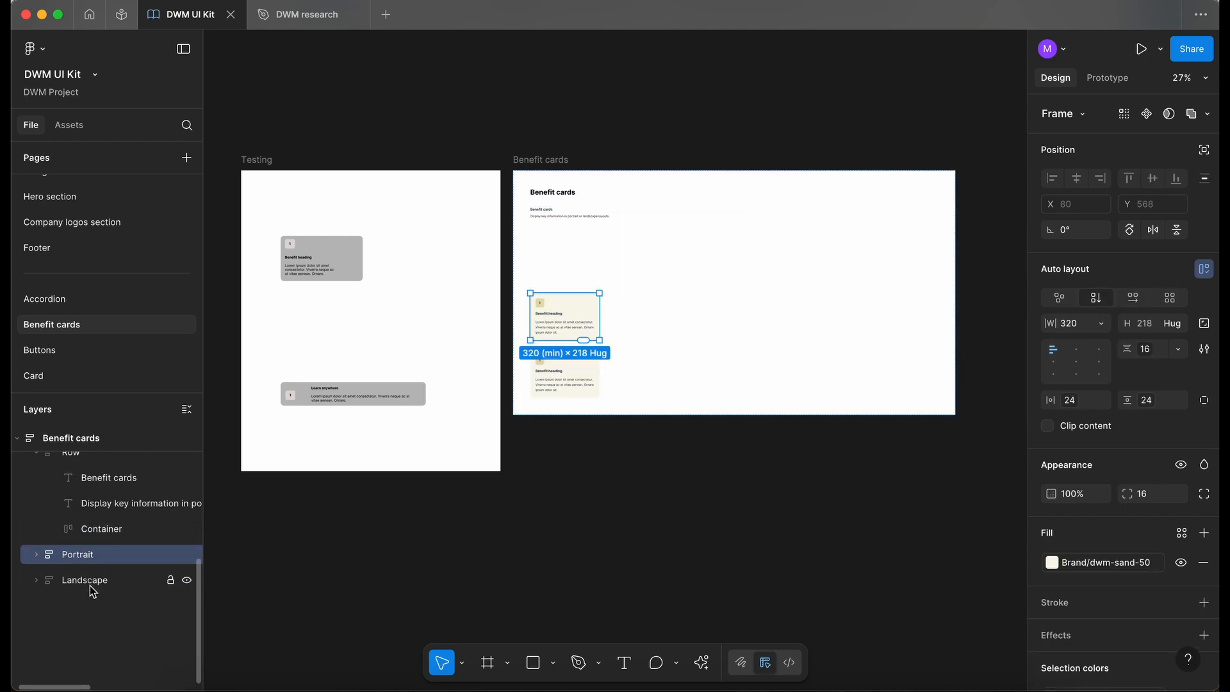
pyautogui.keyDown('shift'); pyautogui.click(89, 581); pyautogui.keyUp('shift')
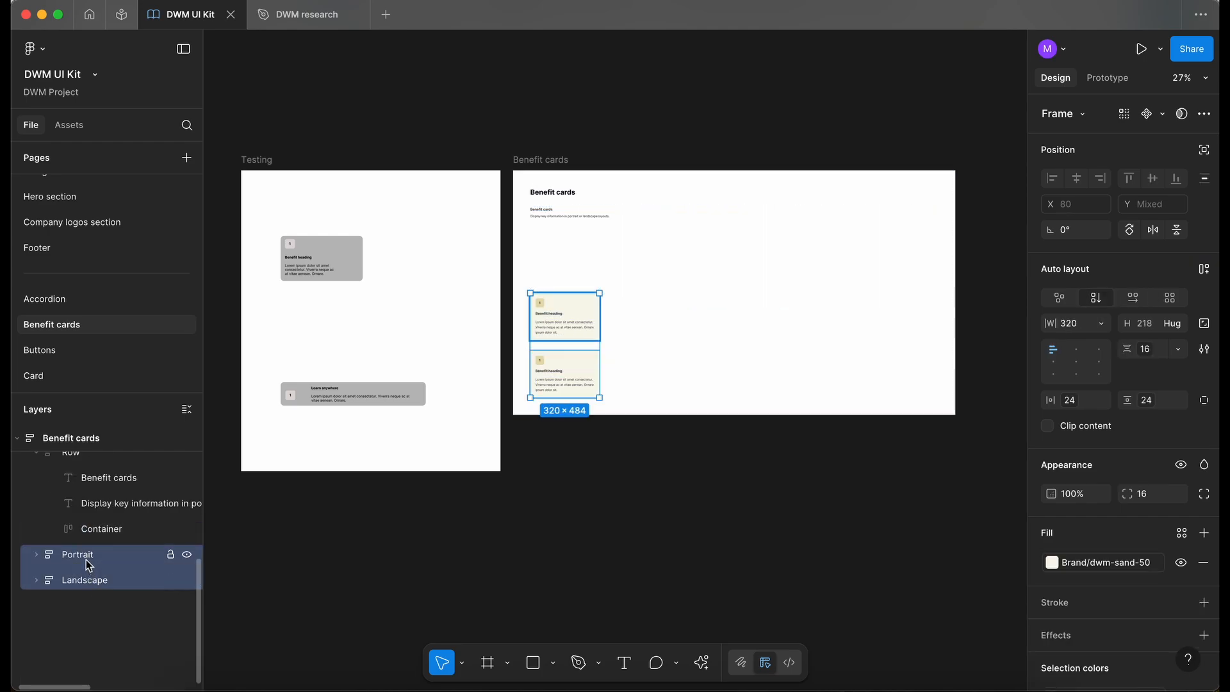
pyautogui.moveTo(86, 558); pyautogui.dragTo(111, 530)
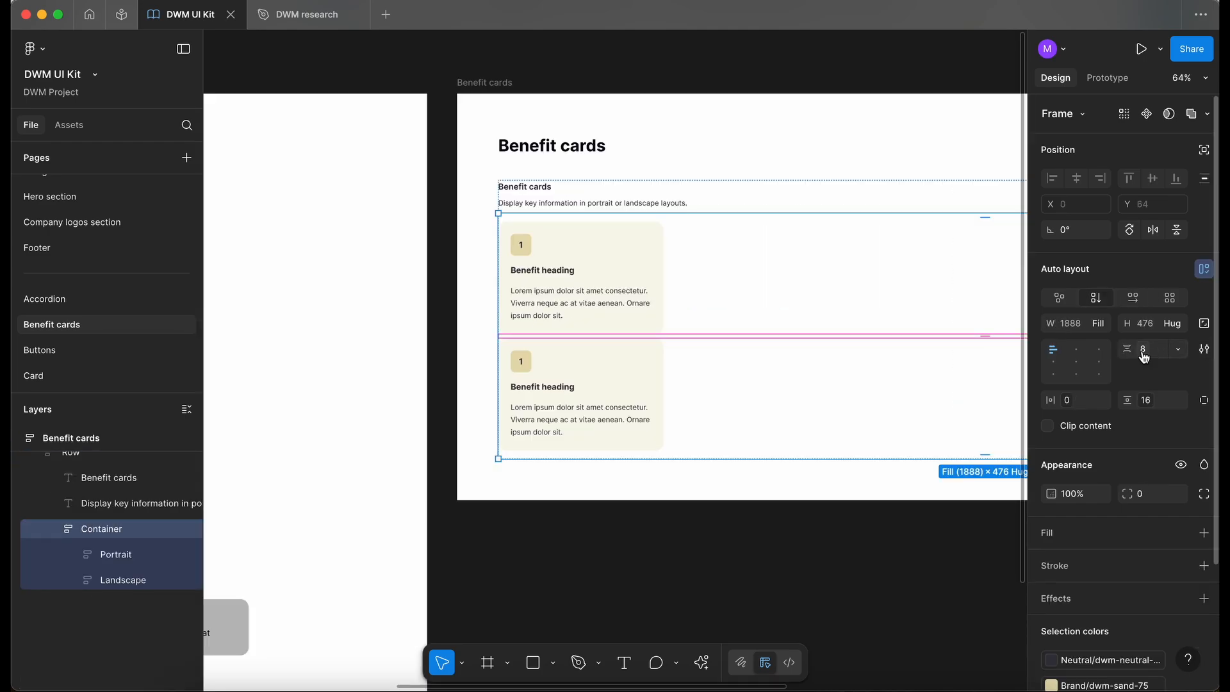
# Step: Set the Container's vertical gap between the two cards to the 40px variable
pyautogui.click(1142, 351)
pyautogui.scroll(-2, 1098, 549)
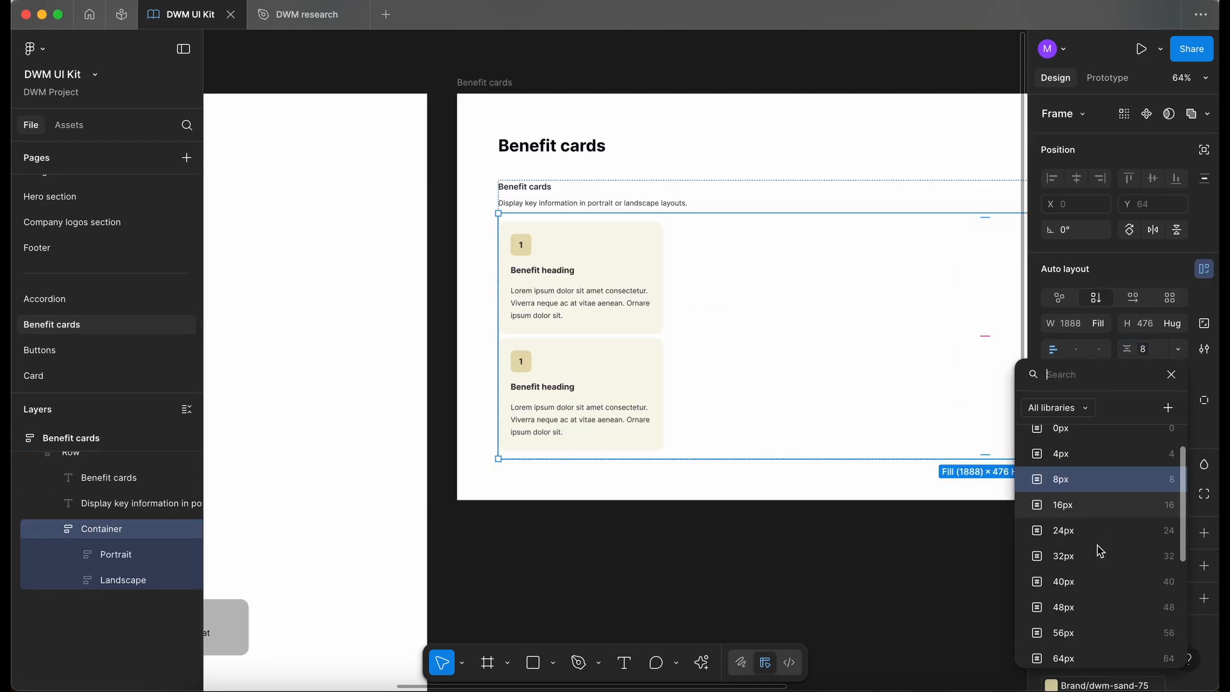
pyautogui.click(1079, 582)
pyautogui.scroll(-3, 595, 489)
pyautogui.hscroll(1, 595, 489)
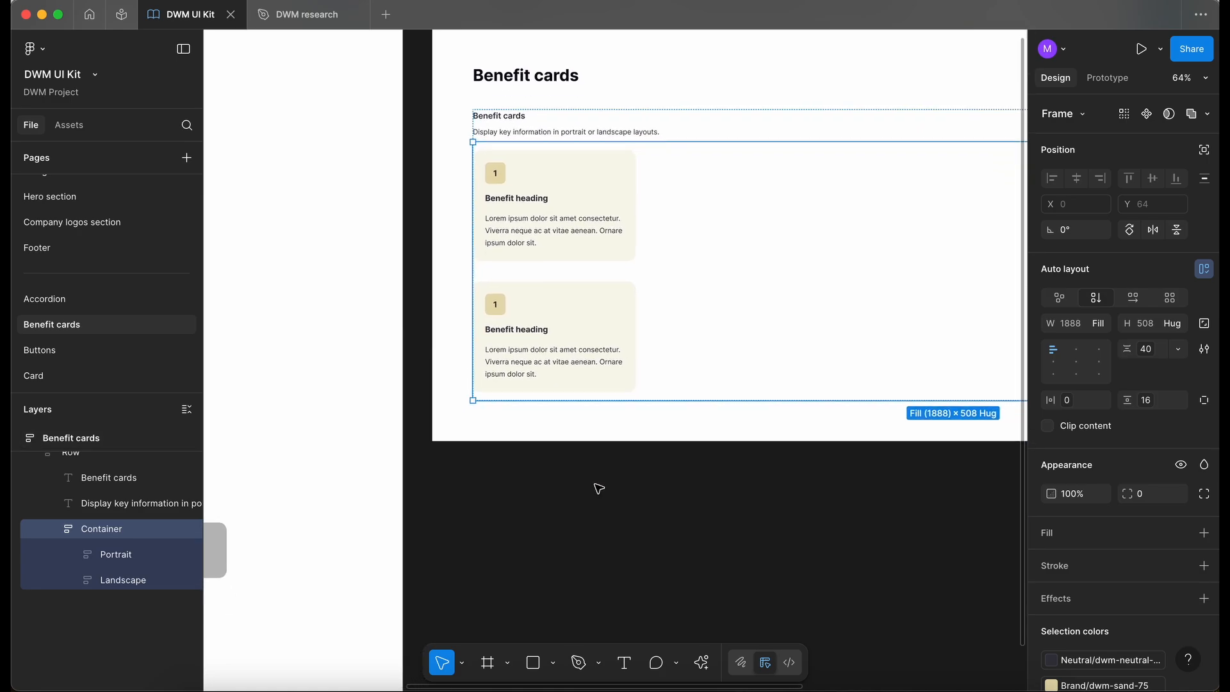
# Step: Narrow the Container to about 662 px wide and make the Landscape card's width fill it
pyautogui.scroll(-3, 585, 310)
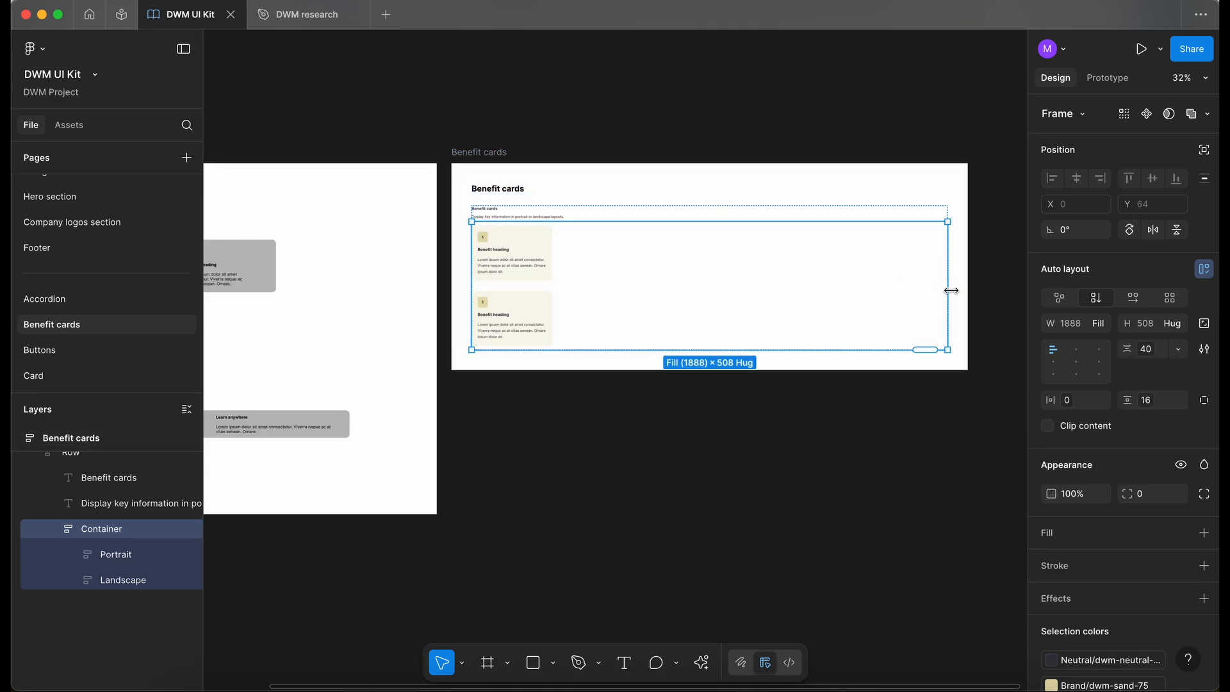
pyautogui.moveTo(945, 291); pyautogui.dragTo(639, 284)
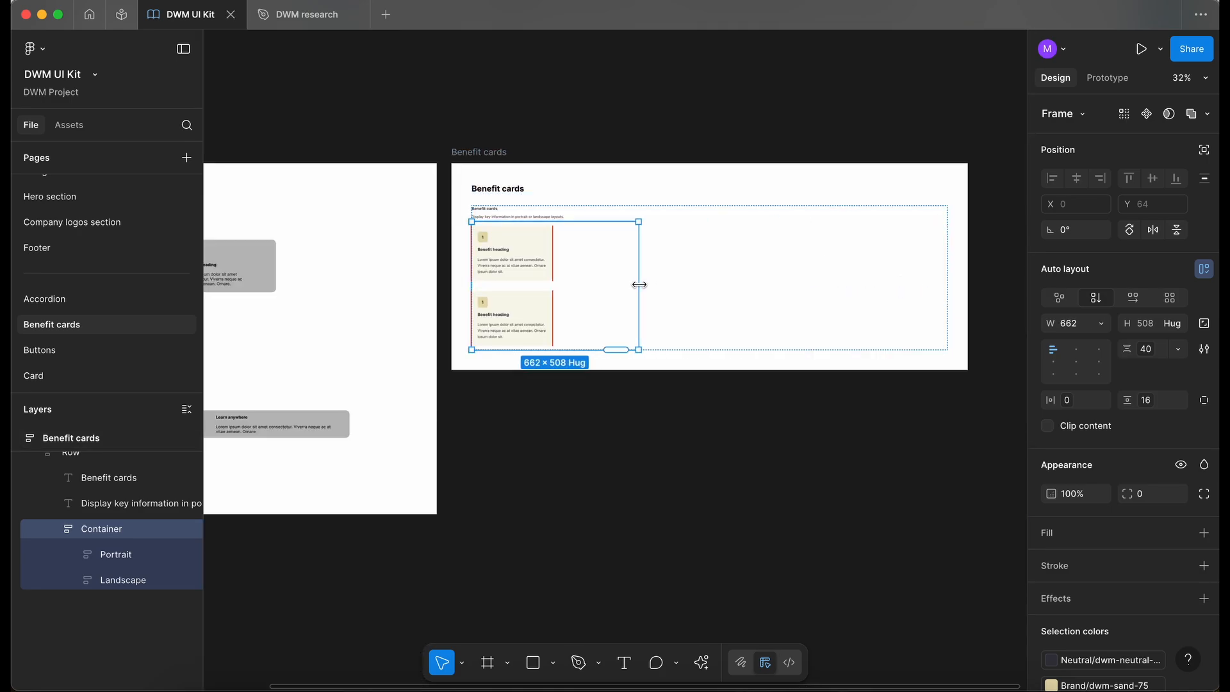
pyautogui.scroll(3, 521, 307)
pyautogui.click(522, 305)
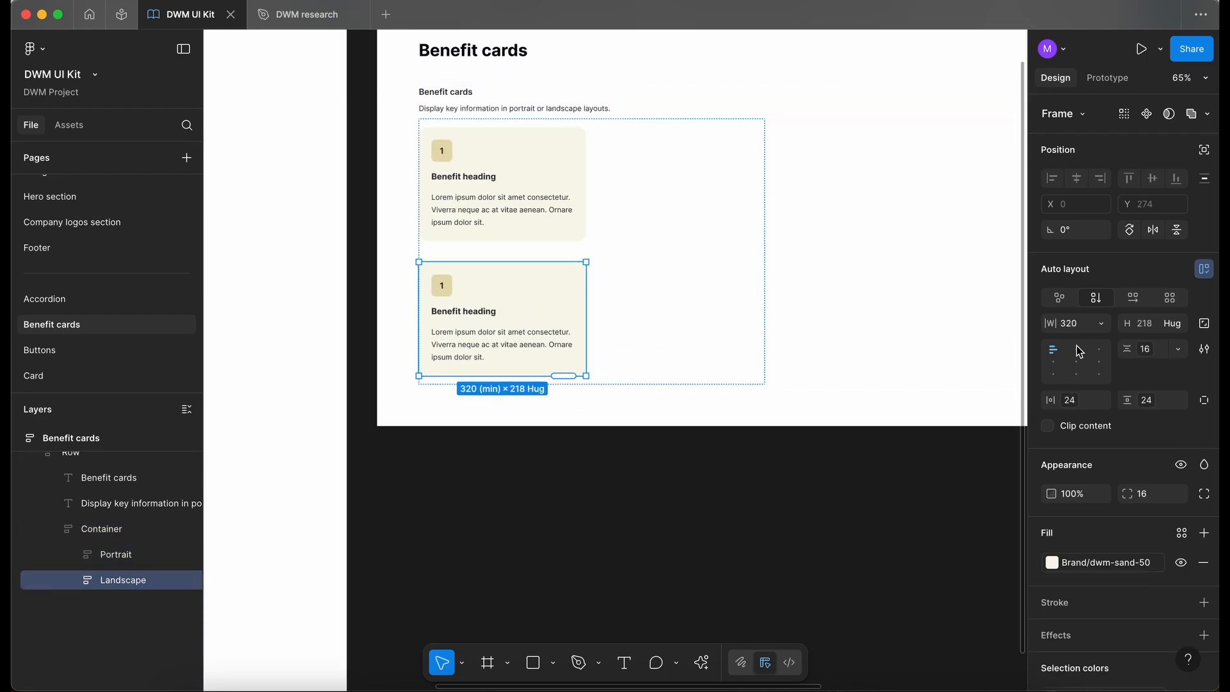
pyautogui.click(1103, 324)
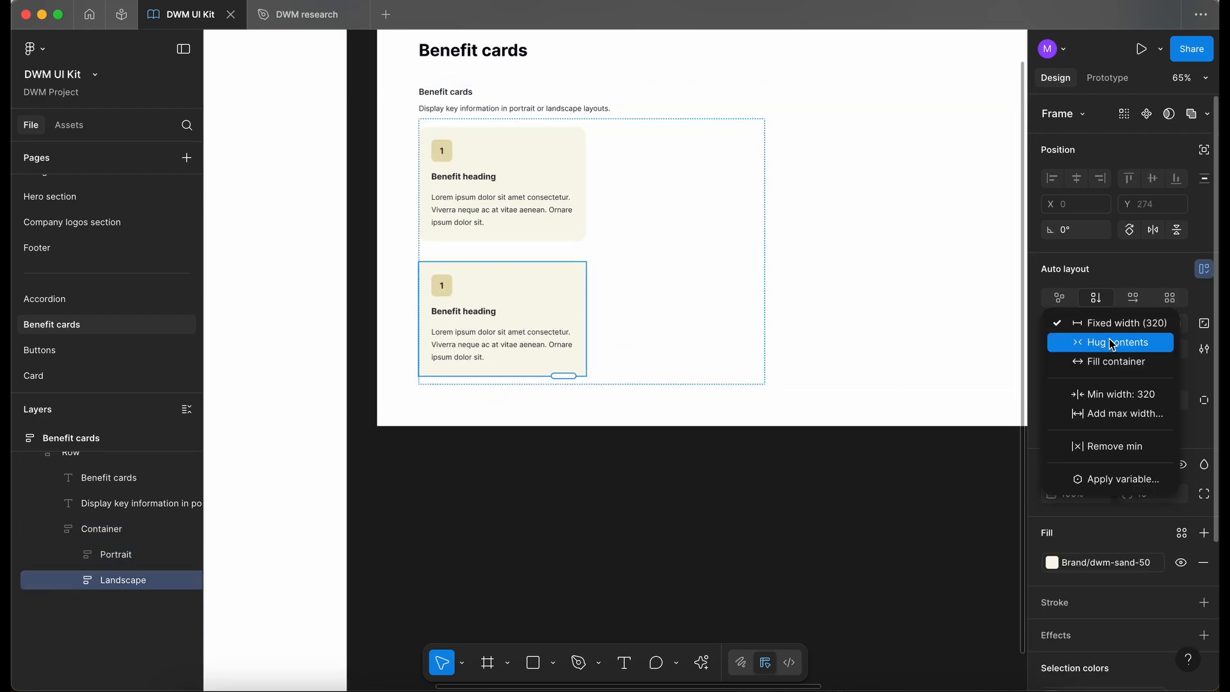
pyautogui.click(1128, 362)
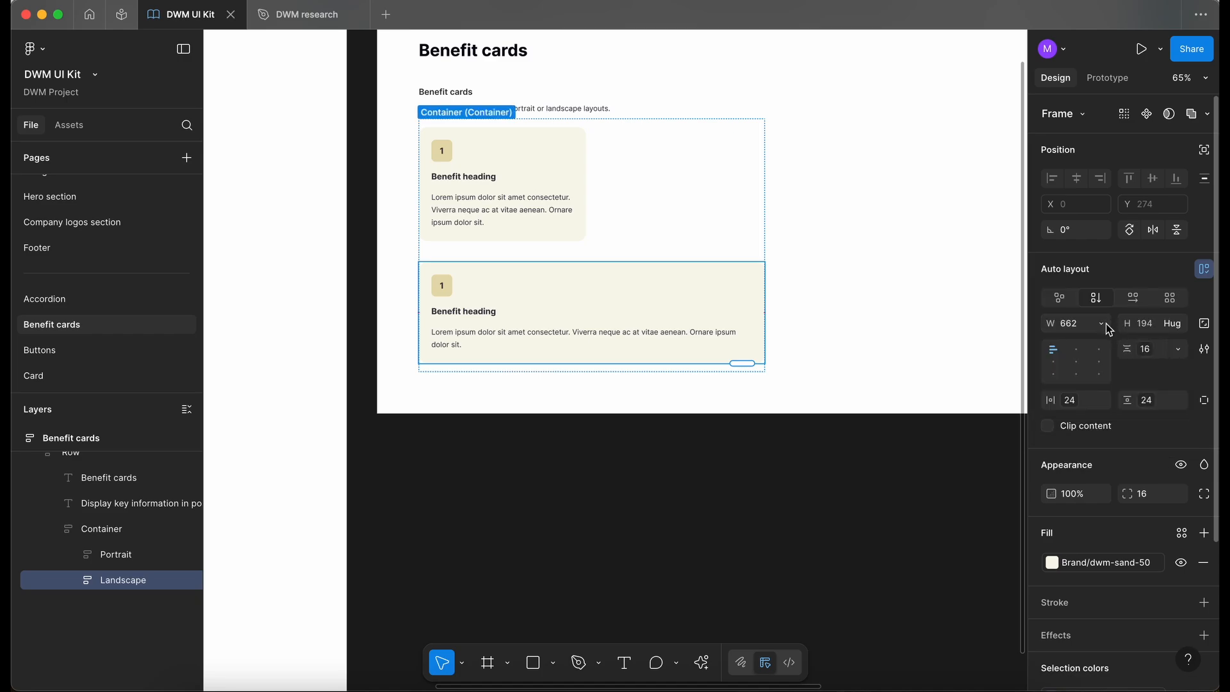
# Step: Test how the Landscape card adapts by making the Container slightly narrower
pyautogui.click(555, 234)
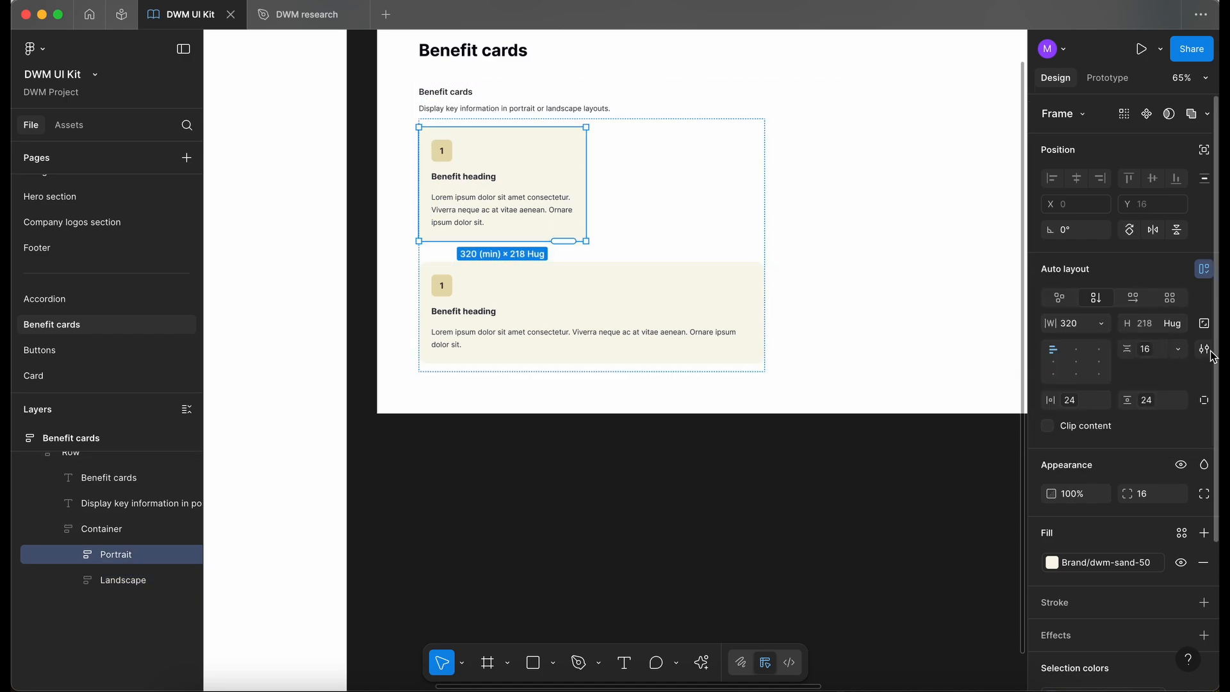
pyautogui.click(717, 461)
pyautogui.doubleClick(590, 310)
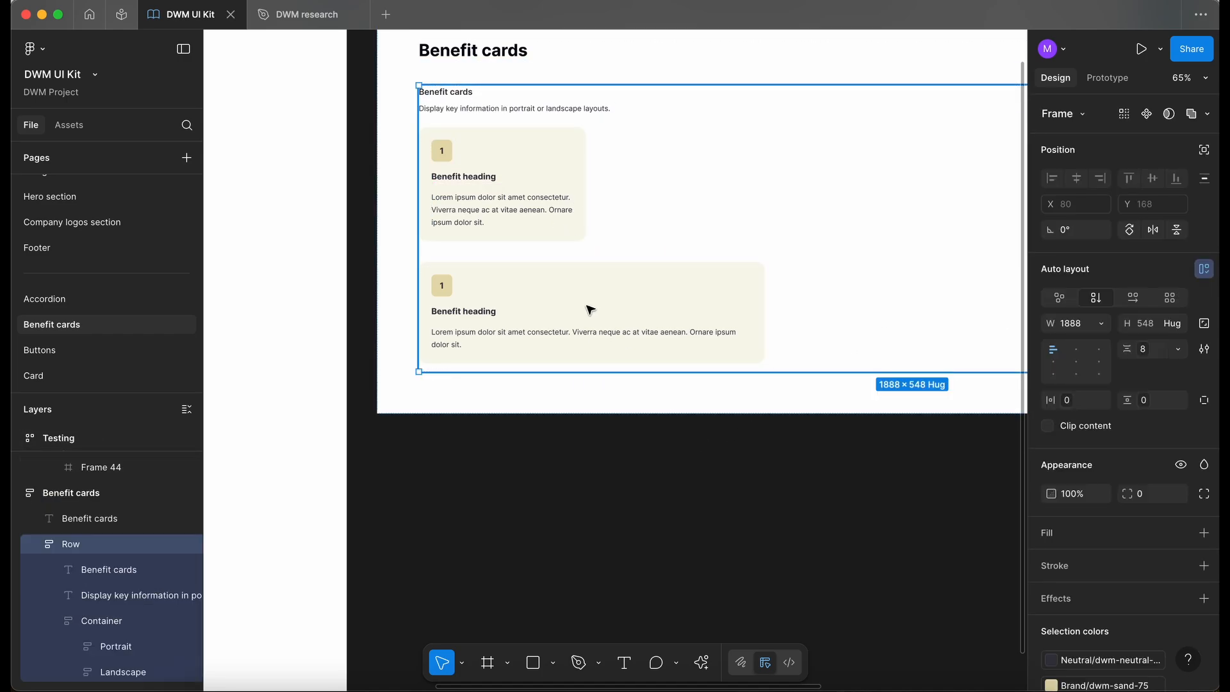
pyautogui.moveTo(767, 167); pyautogui.dragTo(709, 195)
# Step: Replace the Portrait card's minimum width with a maximum width of 320 and make its width fill the Container
pyautogui.click(503, 186)
pyautogui.click(1102, 323)
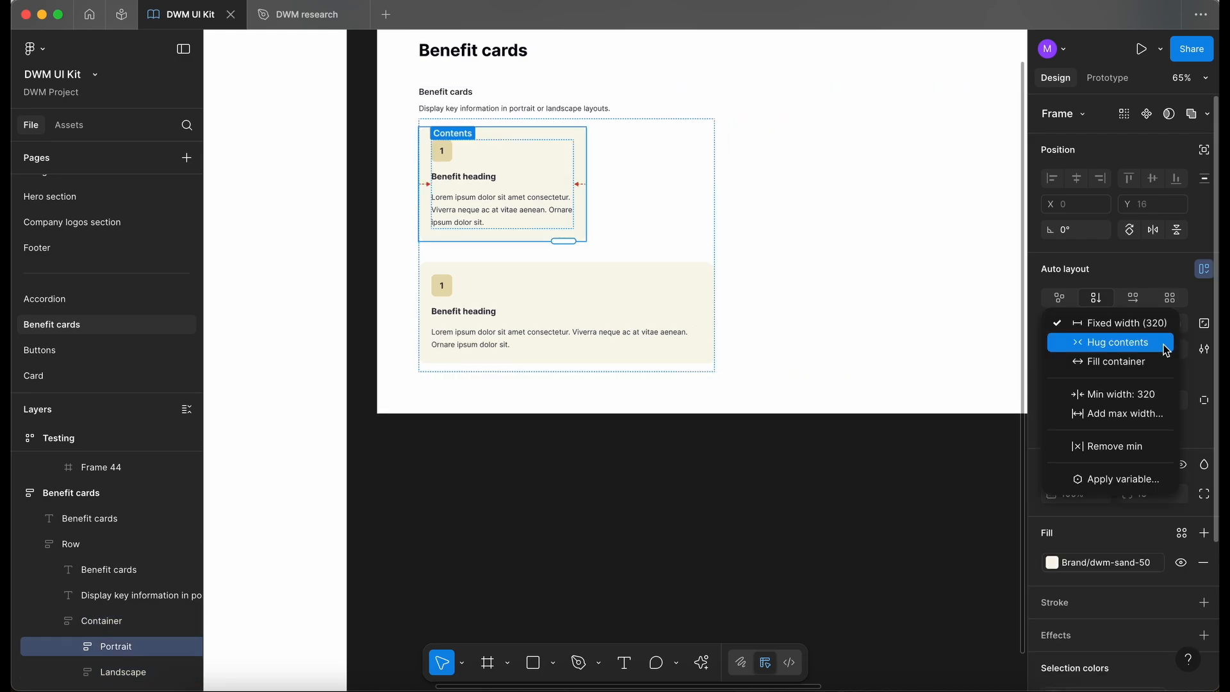
pyautogui.click(1140, 446)
pyautogui.click(1103, 329)
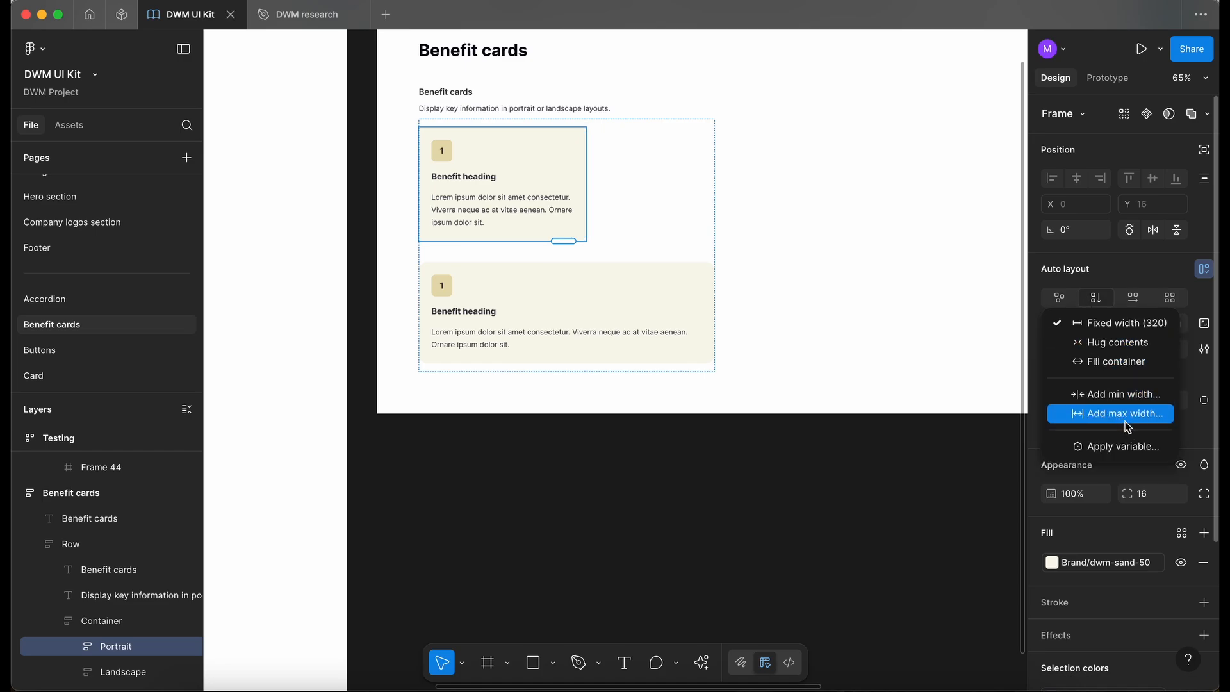
pyautogui.click(1128, 413)
pyautogui.click(1101, 324)
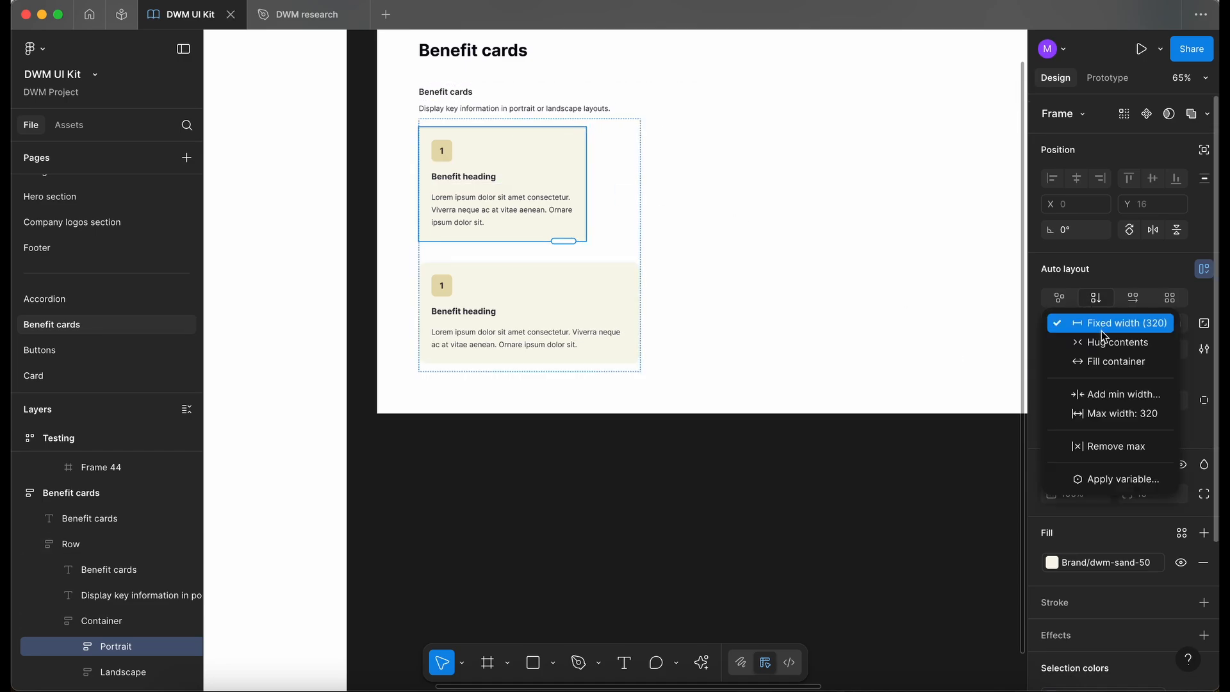
pyautogui.click(1113, 362)
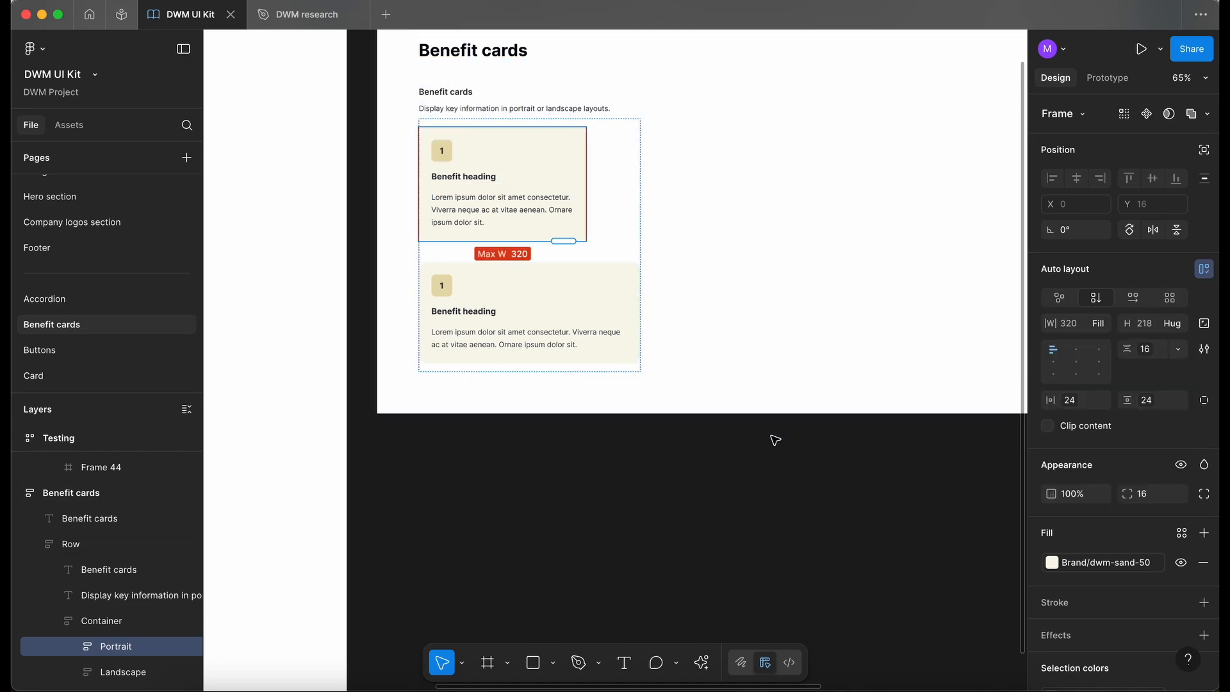
# Step: Test both cards by resizing the Container narrower and wider, leaving it 716 px wide
pyautogui.click(703, 472)
pyautogui.doubleClick(618, 230)
pyautogui.moveTo(641, 230); pyautogui.dragTo(618, 252)
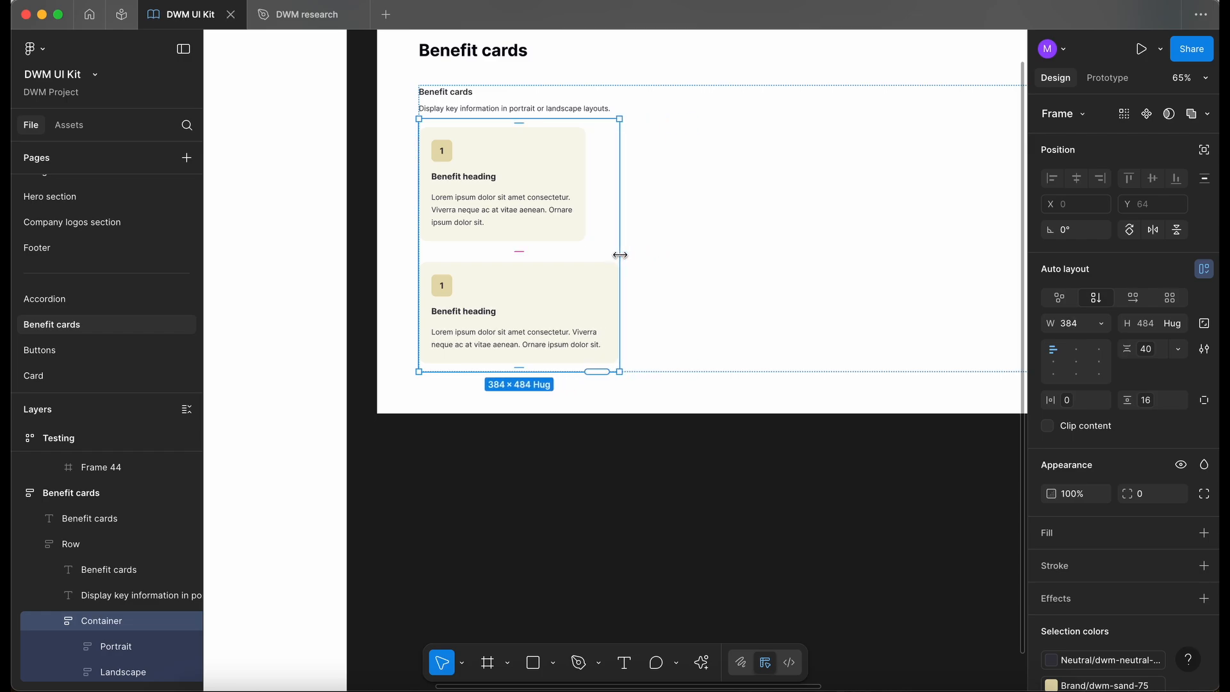
pyautogui.moveTo(624, 208)
pyautogui.mouseDown()
pyautogui.moveTo(594, 210)
pyautogui.moveTo(620, 201)
pyautogui.mouseUp()
# Step: Turn the Portrait and Landscape cards into separate components and combine them as variants
pyautogui.doubleClick(660, 424)
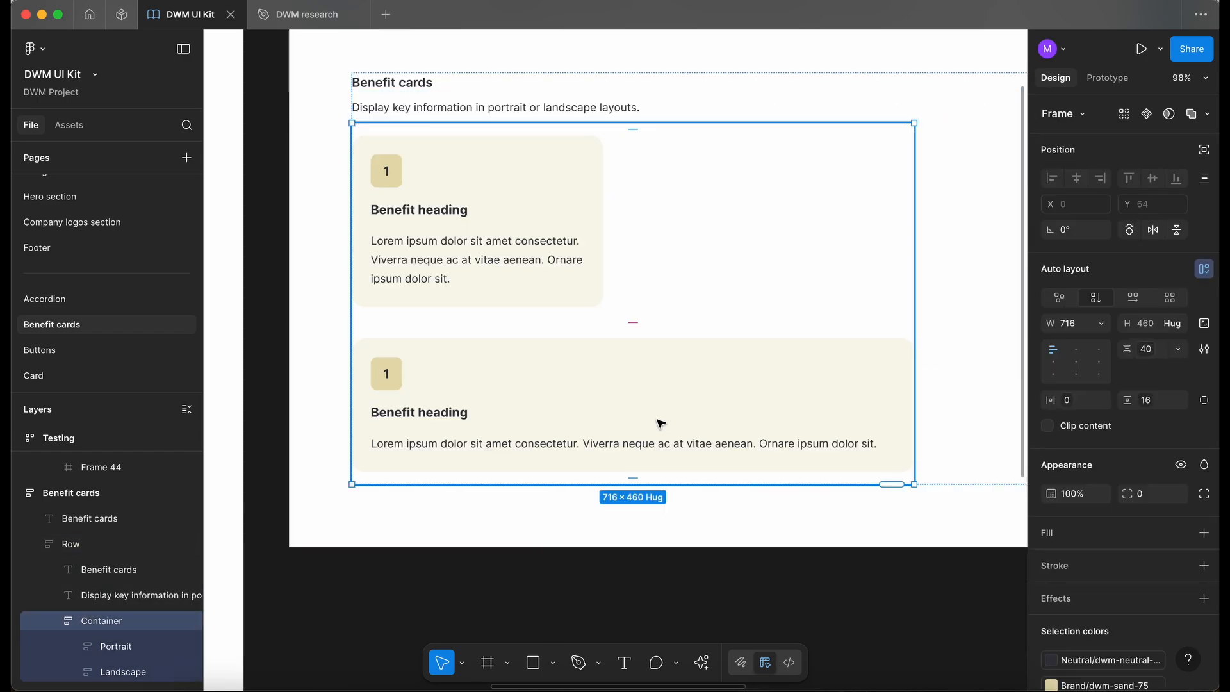
pyautogui.doubleClick(660, 424)
pyautogui.scroll(-2, 661, 423)
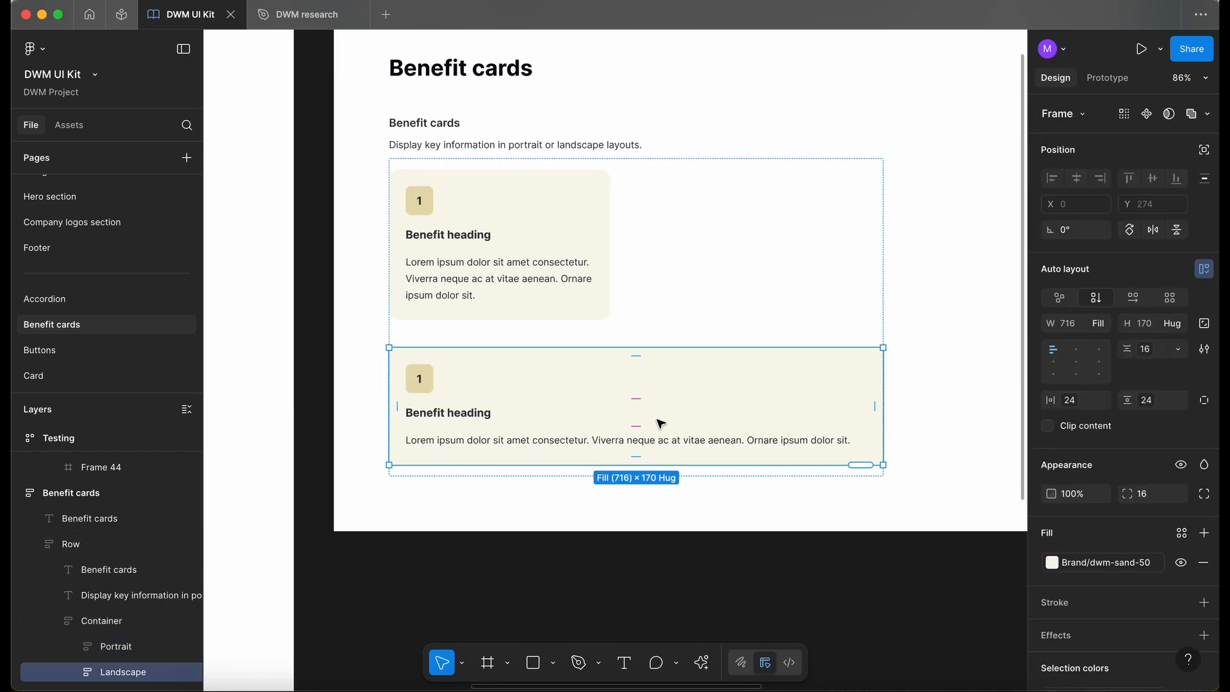
pyautogui.keyDown('shift'); pyautogui.click(571, 301); pyautogui.keyUp('shift')
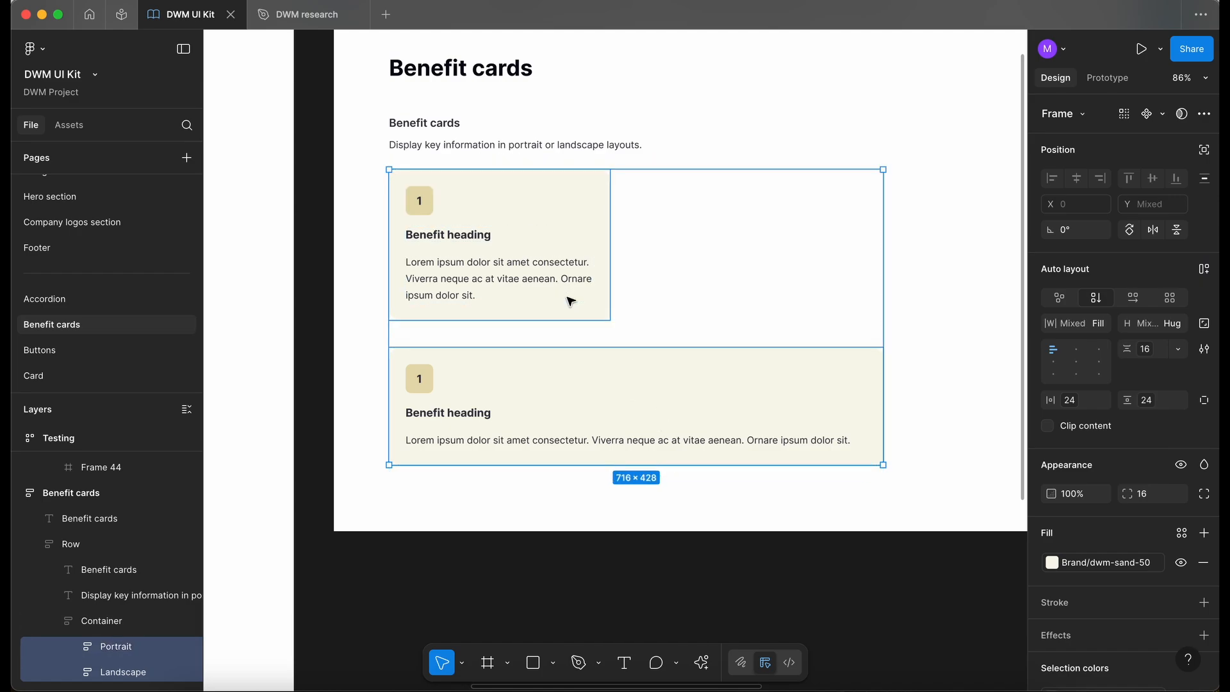
pyautogui.click(1163, 119)
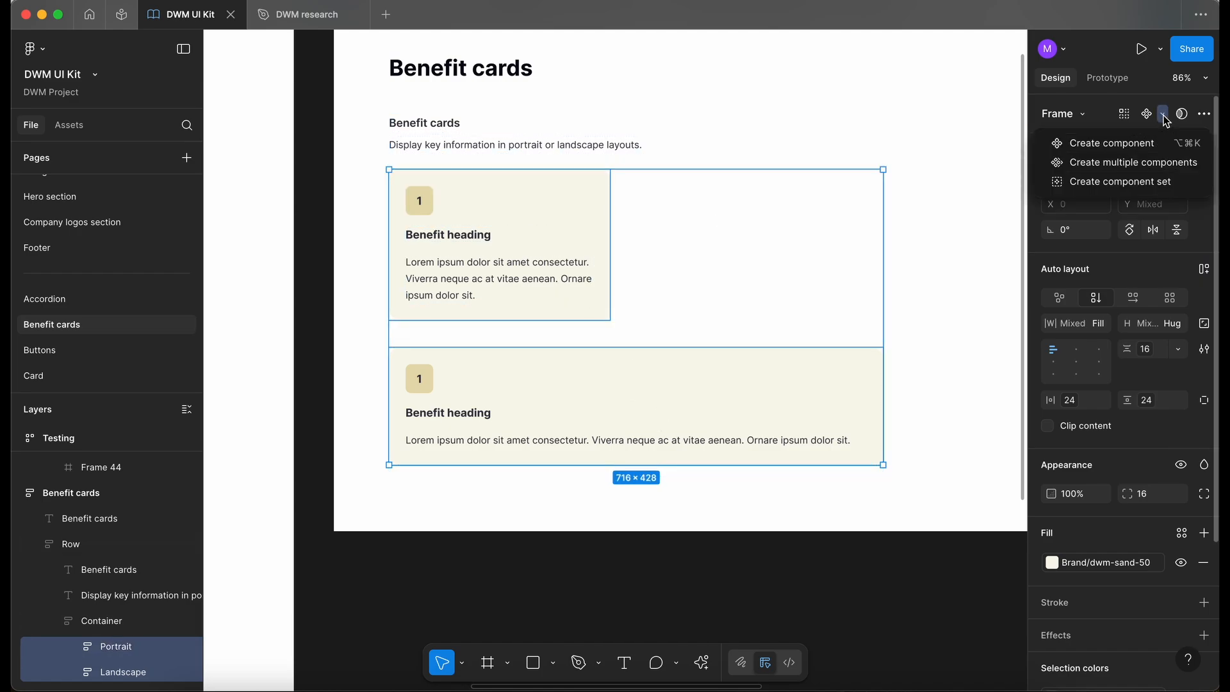
pyautogui.click(1174, 164)
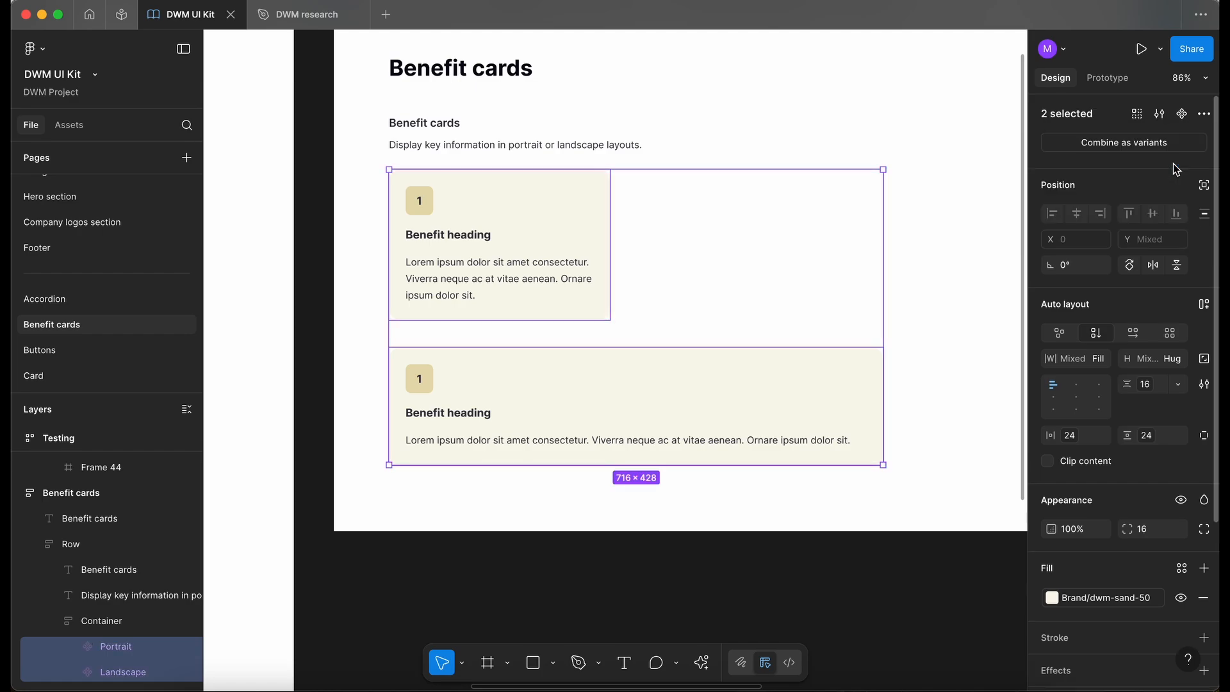
pyautogui.click(1128, 143)
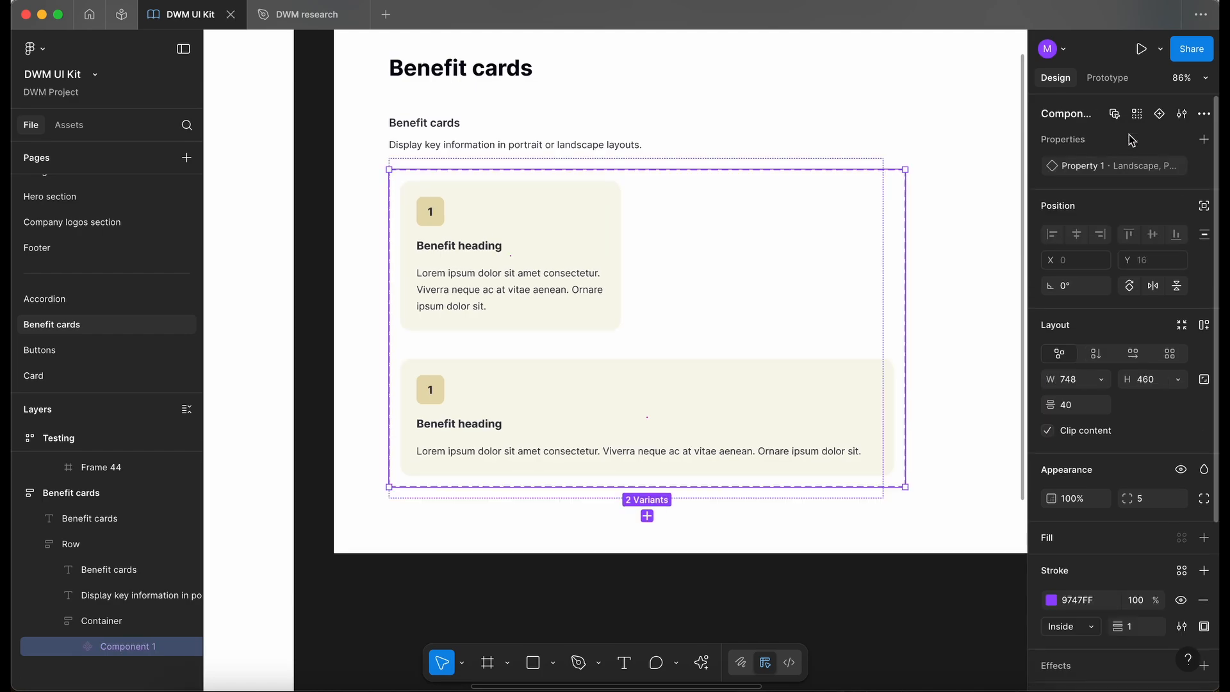
# Step: Rename the new component set BenefitCard
pyautogui.doubleClick(1073, 114)
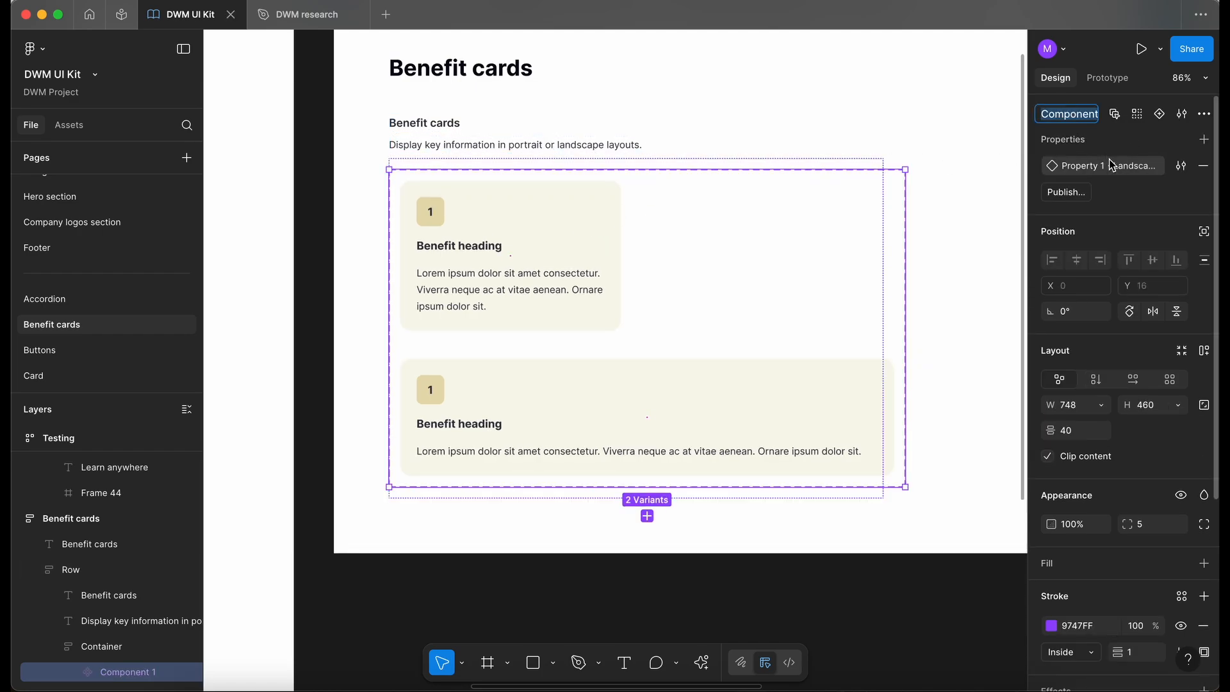
pyautogui.write('BenefitCard')
pyautogui.press('Return')
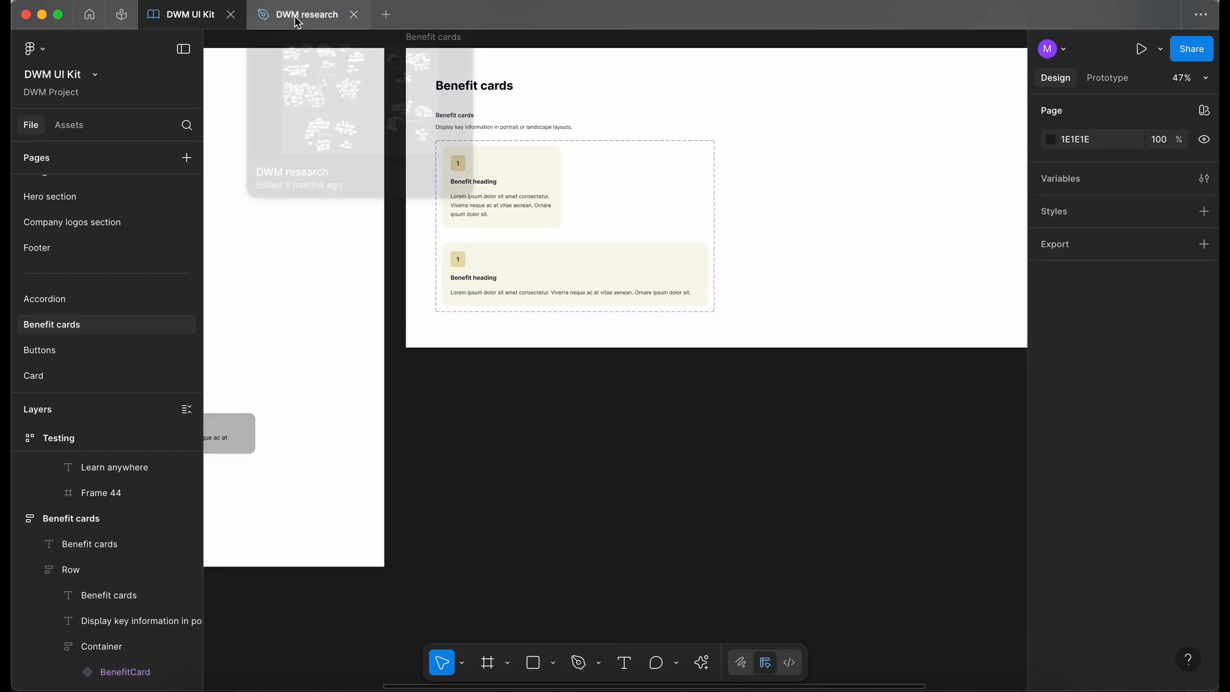
# Step: Switch to the DWM research file and examine the benefit card layouts in Wireframe - 4 and Wireframe - 2
pyautogui.click(296, 22)
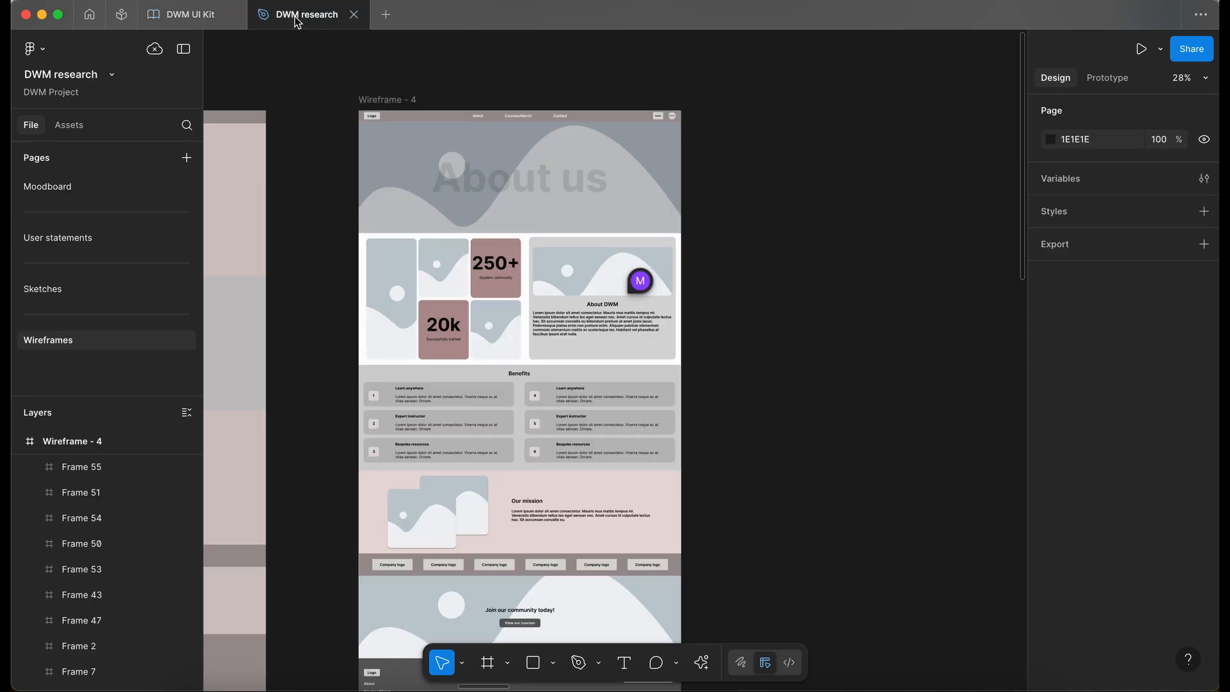
pyautogui.scroll(-3, 641, 282)
pyautogui.scroll(5, 517, 282)
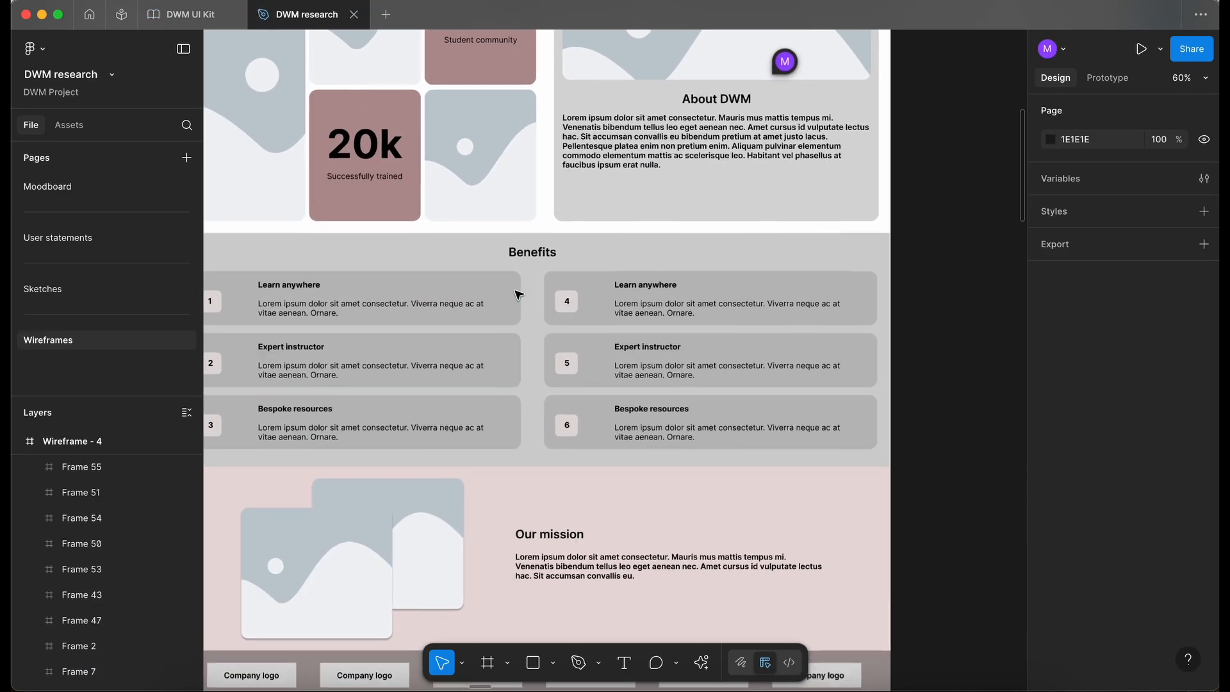
pyautogui.scroll(-5, 518, 294)
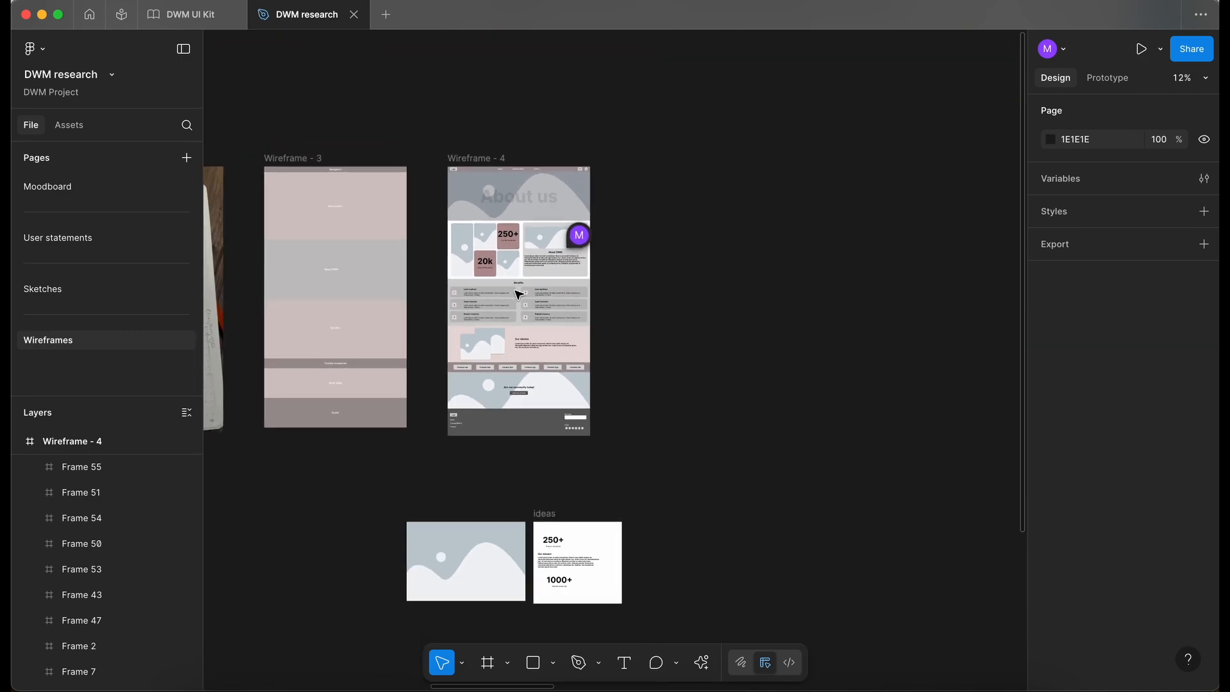
pyautogui.hscroll(-10, 518, 294)
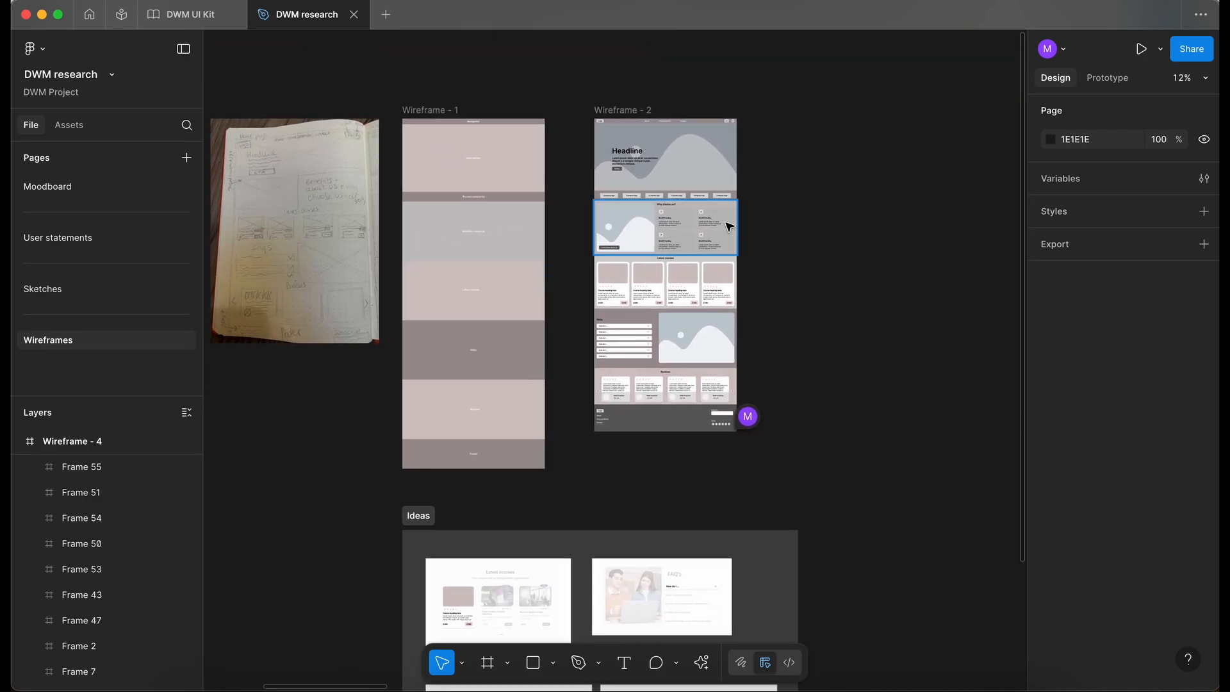
pyautogui.scroll(5, 705, 214)
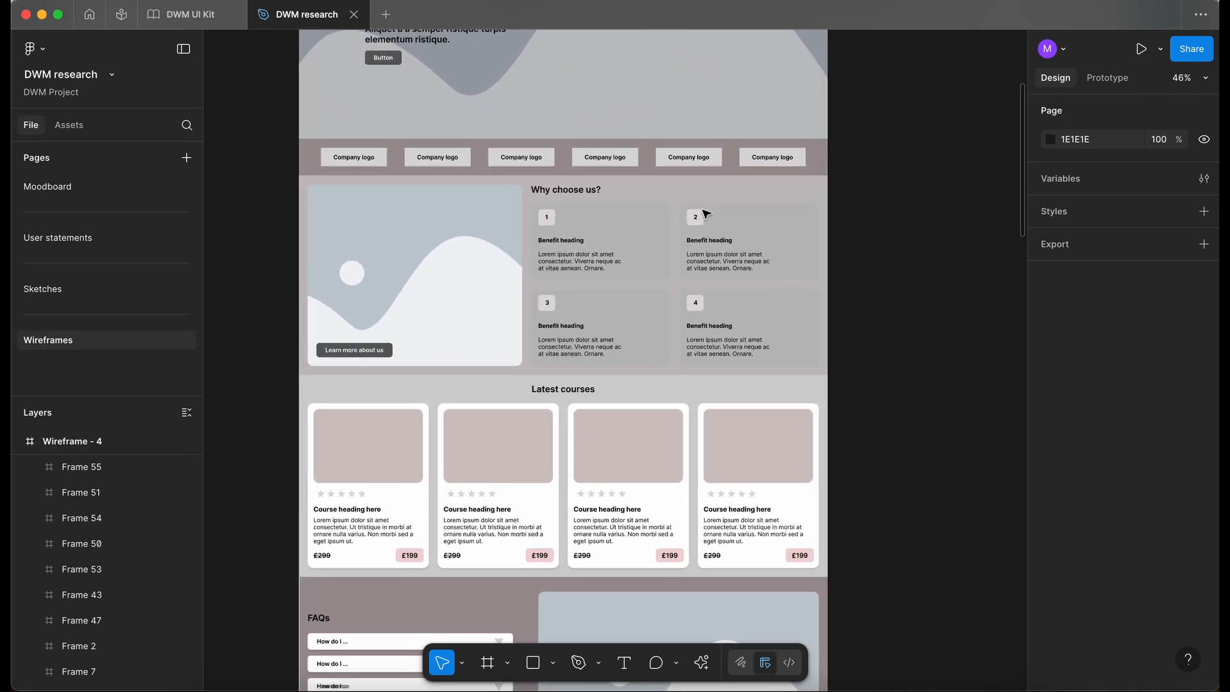
# Step: Switch back to the DWM UI Kit file and paste a copy of the Portrait card's number badge into the Benefit cards frame
pyautogui.scroll(-3, 705, 213)
pyautogui.scroll(3, 707, 213)
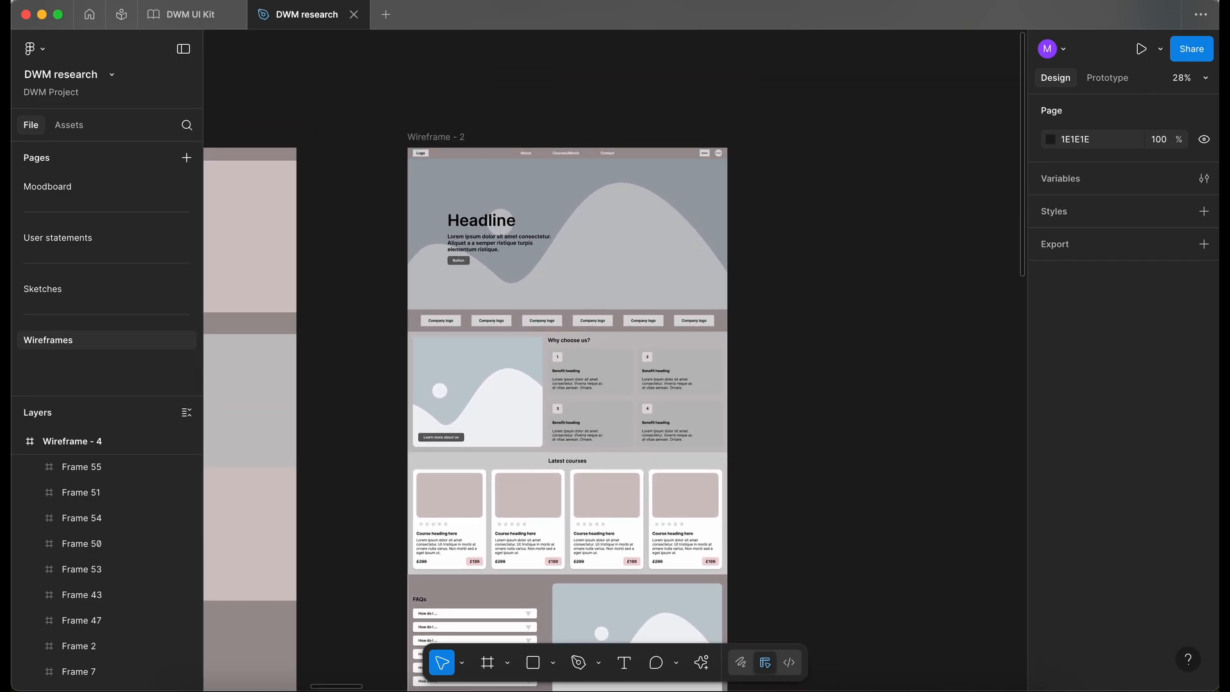
pyautogui.click(192, 15)
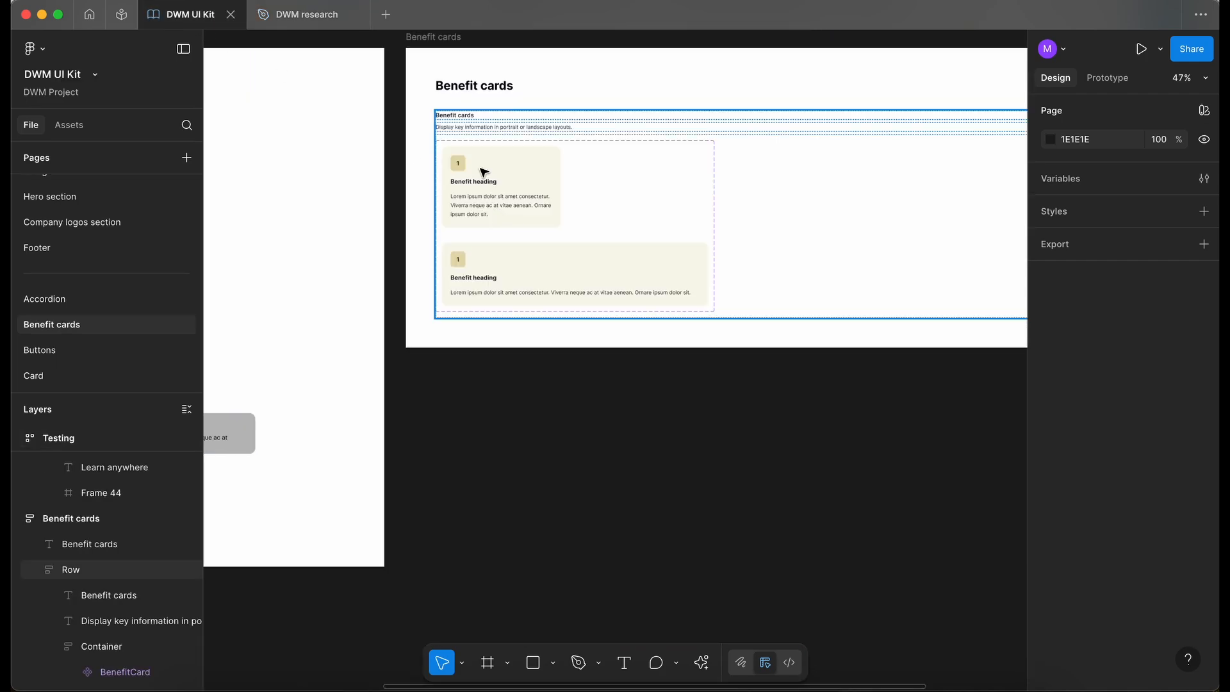
pyautogui.tripleClick(459, 171)
pyautogui.doubleClick(459, 170)
pyautogui.scroll(3, 459, 171)
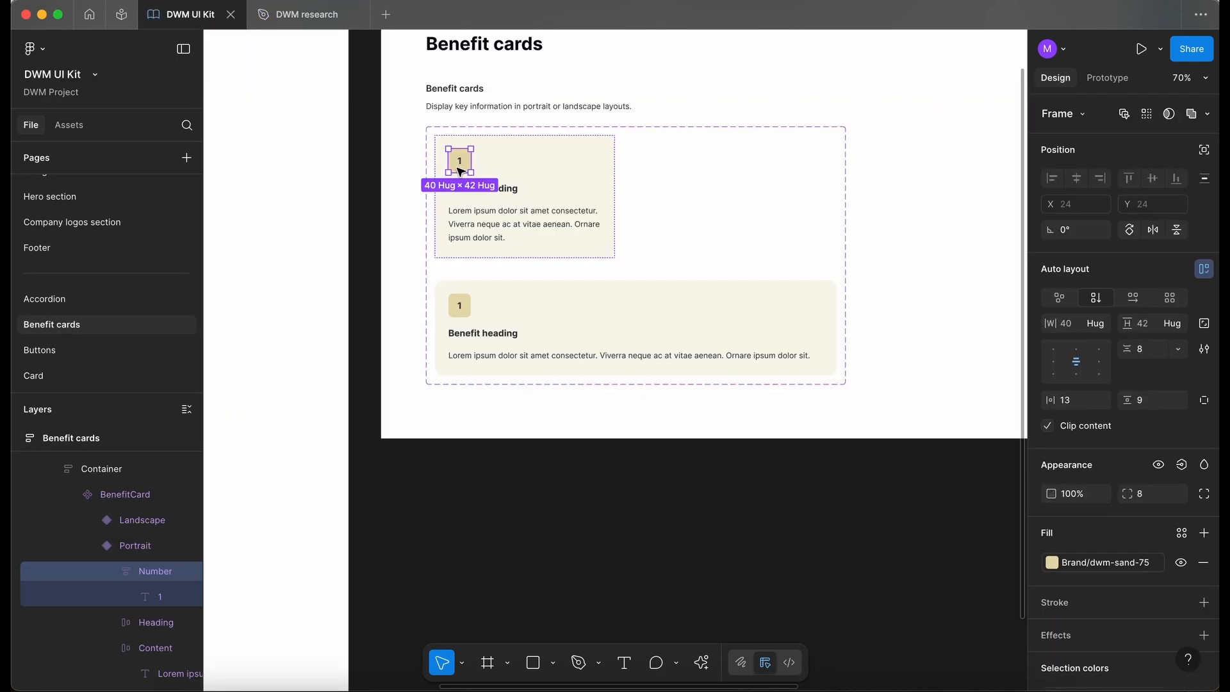
pyautogui.click(638, 422)
pyautogui.press('super+v')
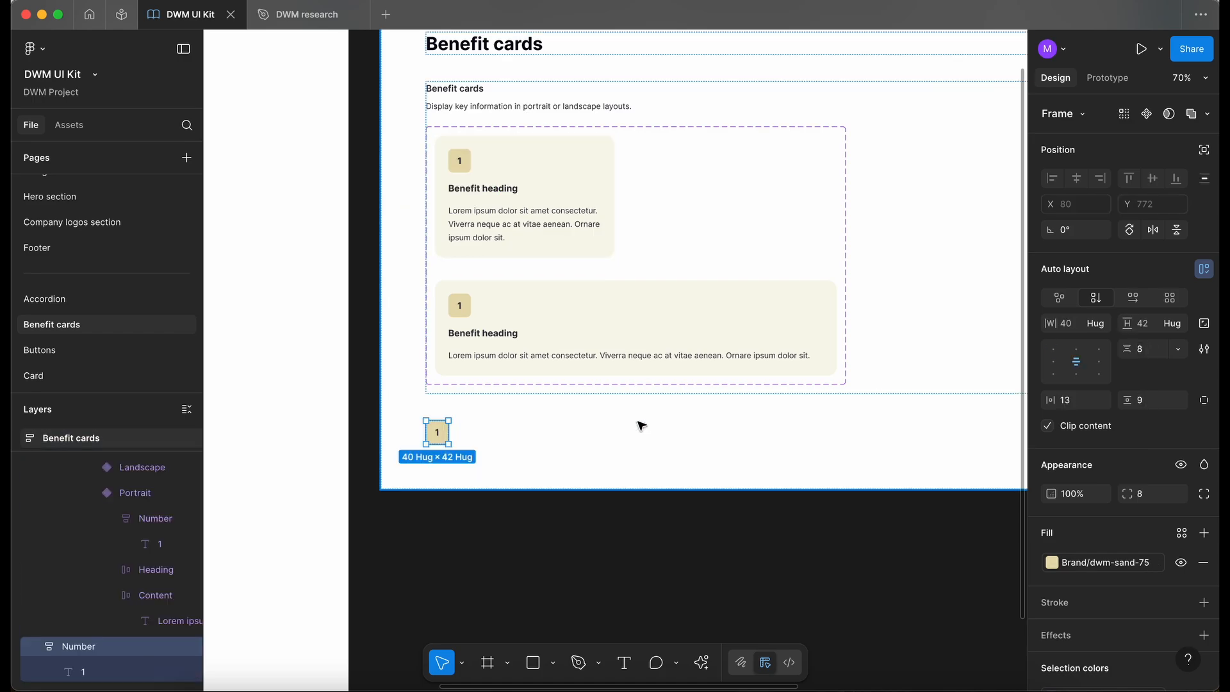
# Step: Duplicate the Benefit cards row and delete the BenefitCard component set from the duplicate's Container
pyautogui.scroll(-1, 638, 422)
pyautogui.scroll(-2, 638, 422)
pyautogui.hscroll(1, 640, 425)
pyautogui.scroll(-1, 641, 425)
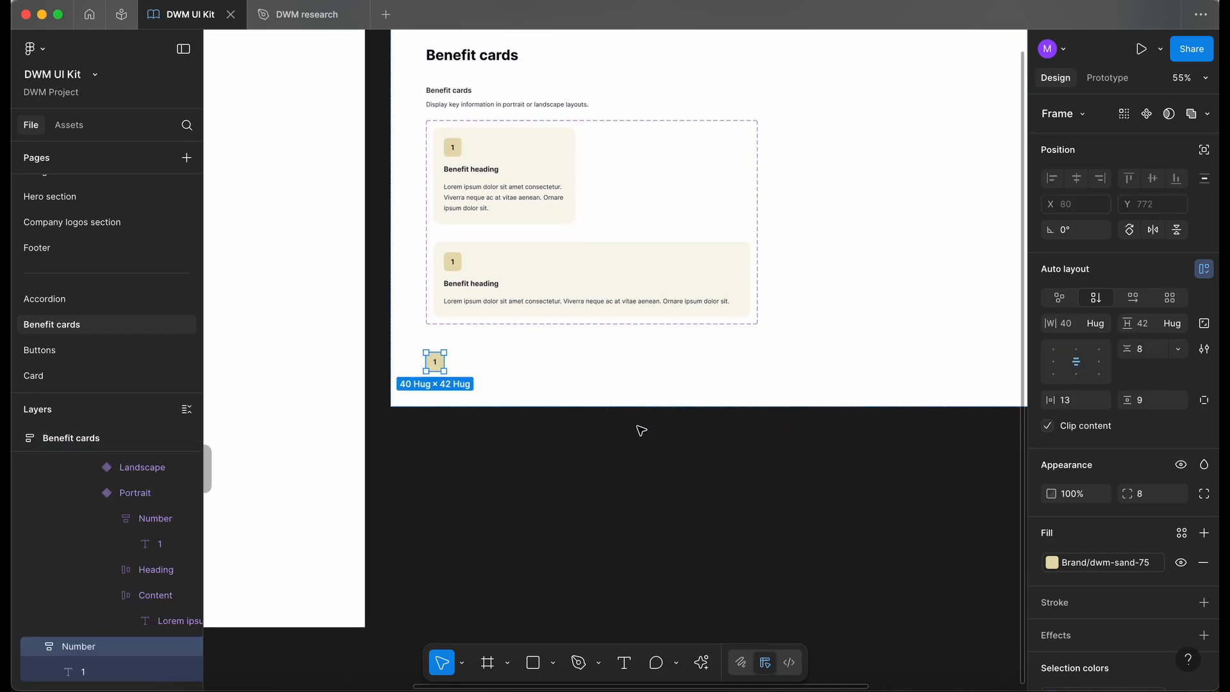
pyautogui.scroll(-2, 539, 462)
pyautogui.click(557, 269)
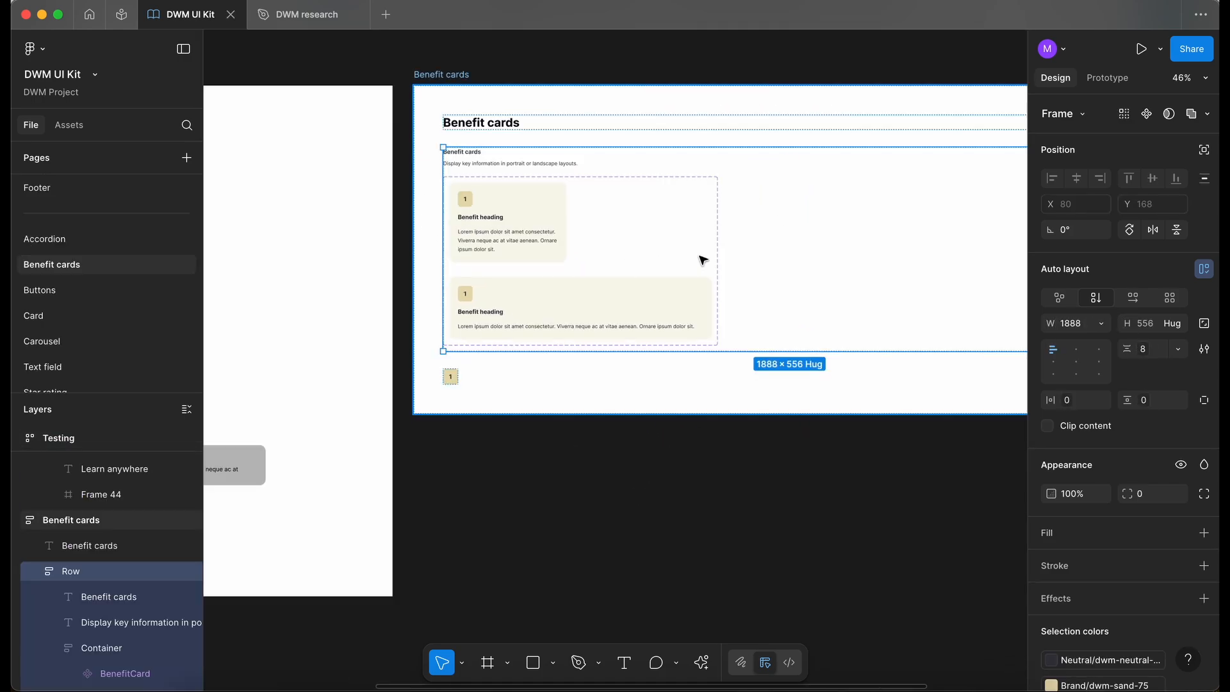
pyautogui.press('super+d')
pyautogui.scroll(-5, 550, 335)
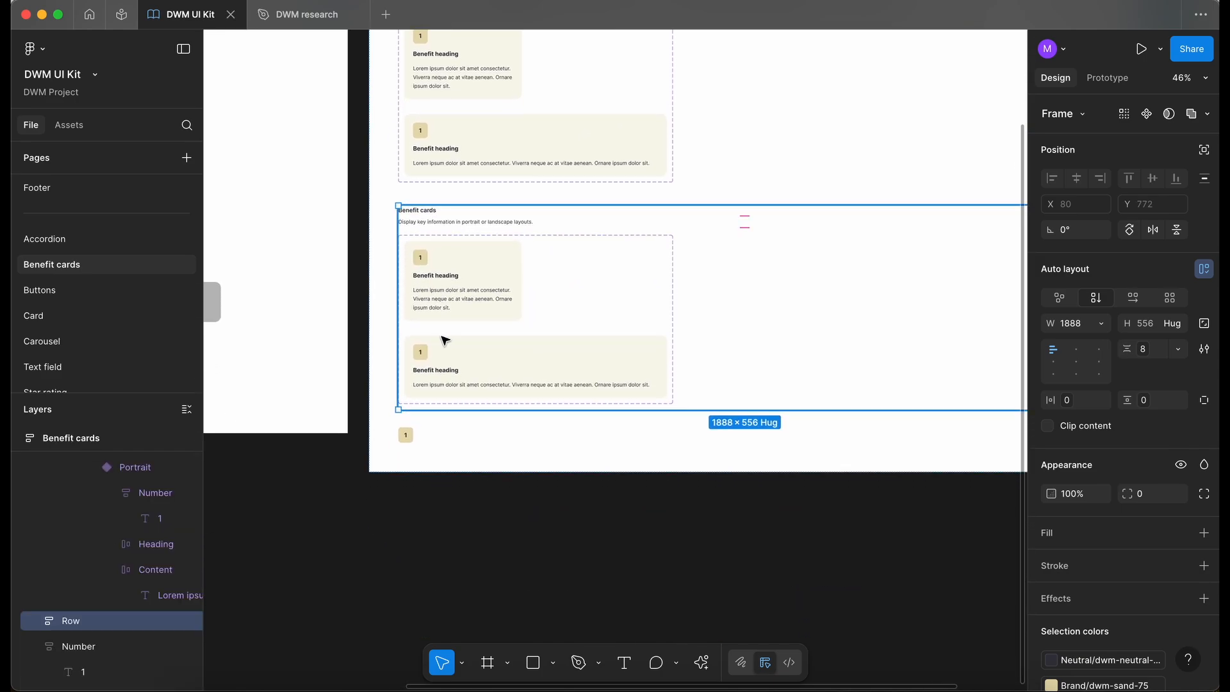
pyautogui.click(445, 340)
pyautogui.click(445, 340)
pyautogui.press('Delete')
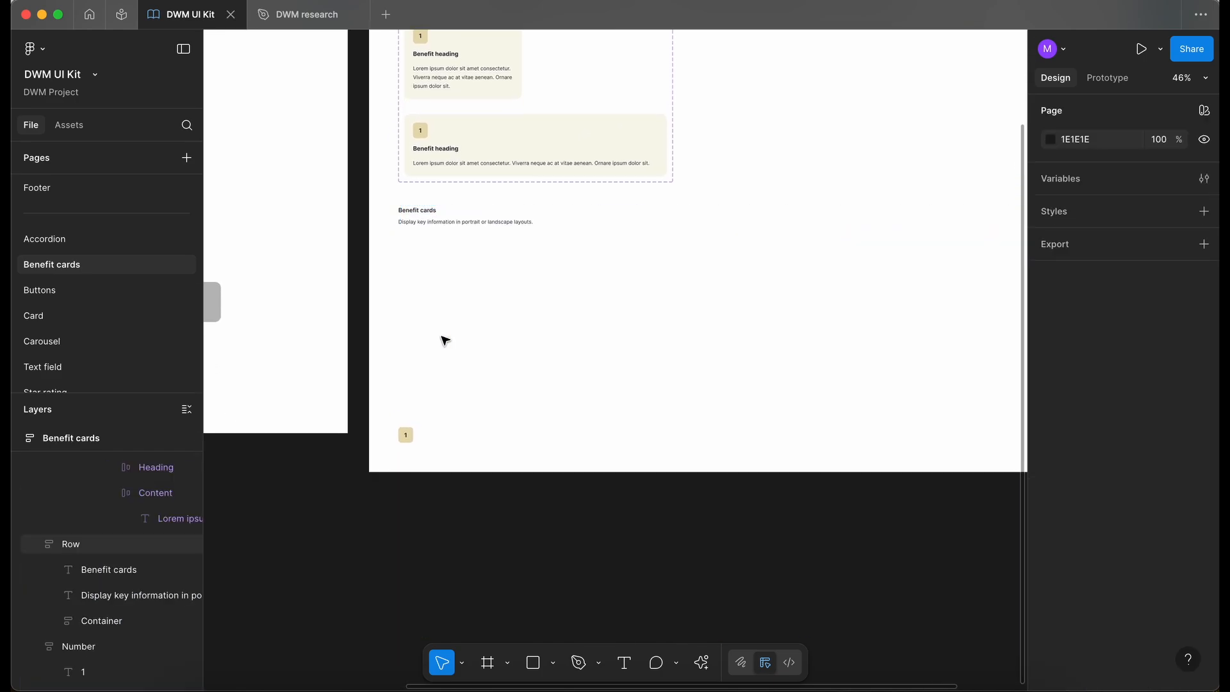
# Step: Paste the number badge into the new row's empty Container and delete the loose badge below it
pyautogui.click(410, 435)
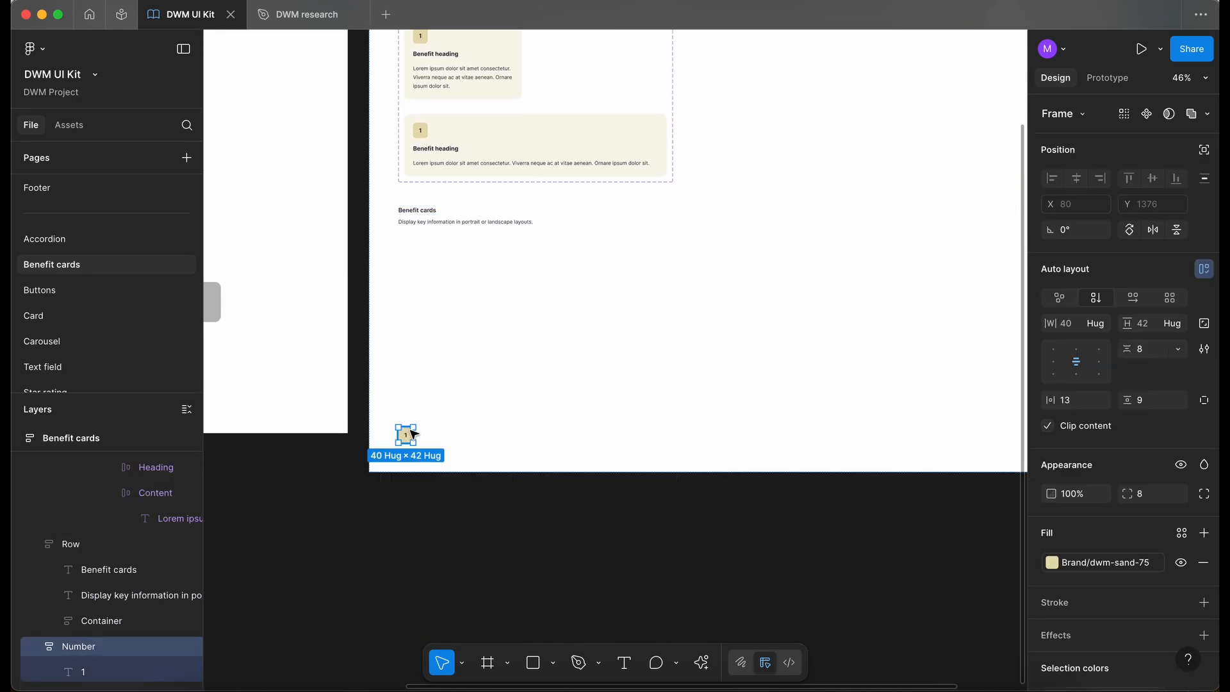
pyautogui.click(440, 289)
pyautogui.press('super+v')
pyautogui.click(407, 286)
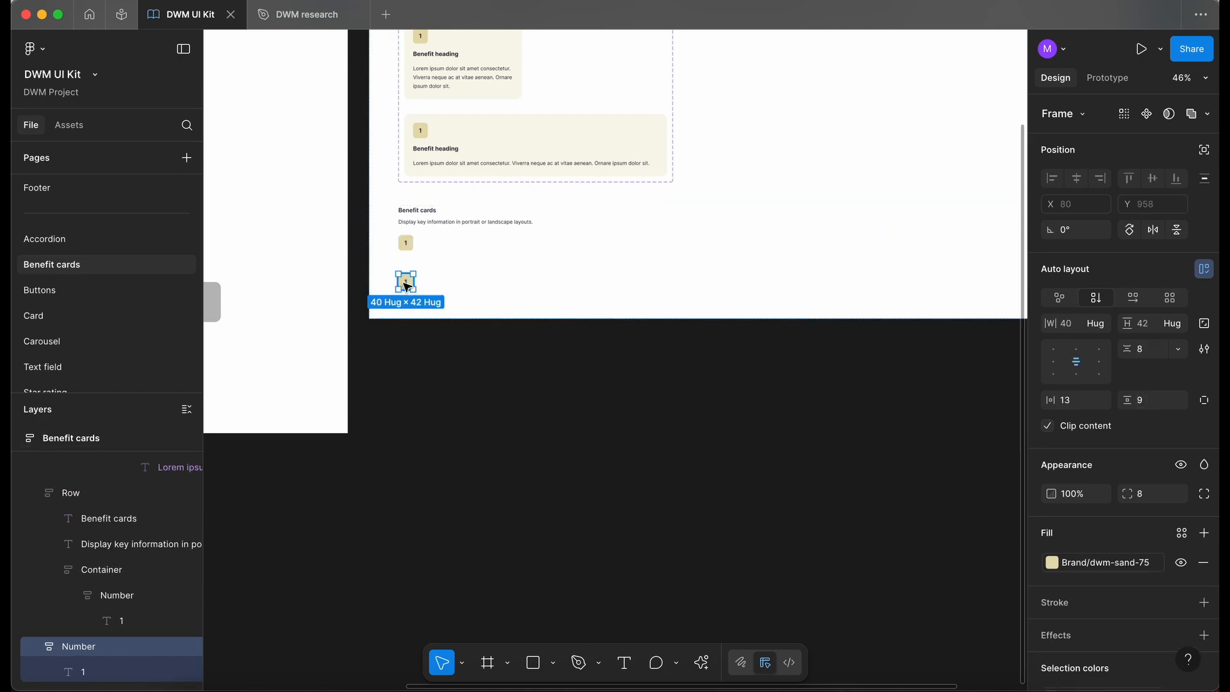
pyautogui.press('Delete')
pyautogui.scroll(5, 406, 225)
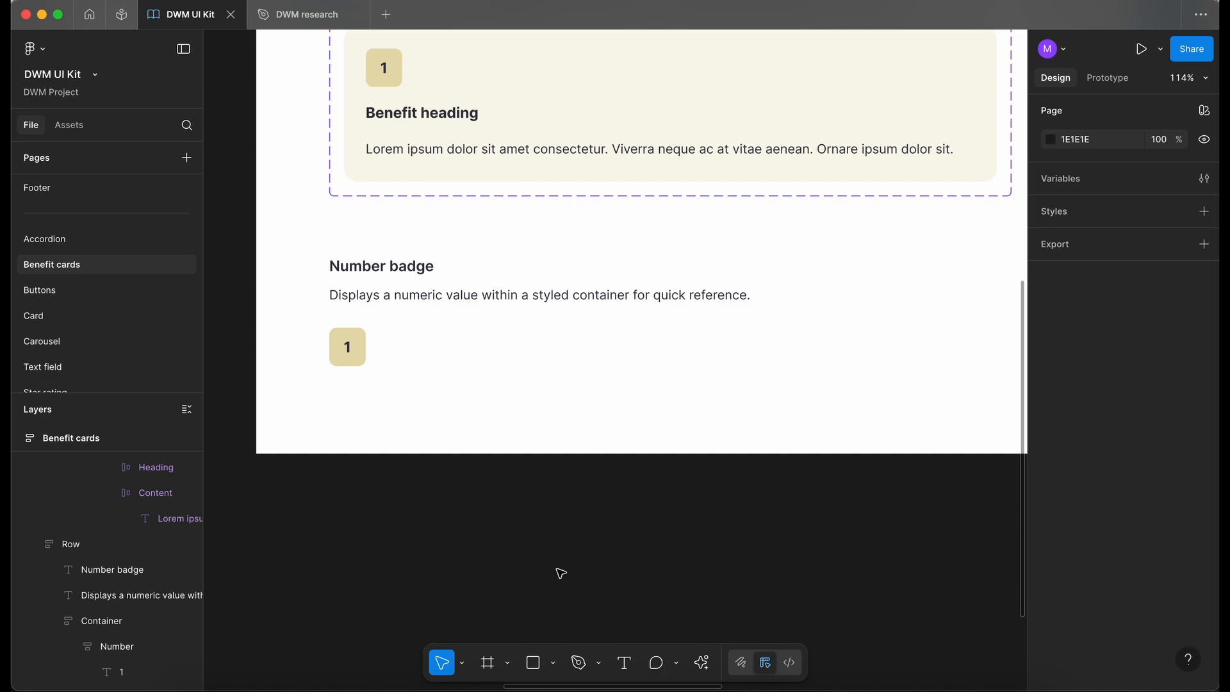
# Step: Duplicate the badge in the Number badge row and change the copy's number to 2
pyautogui.scroll(-1, 561, 573)
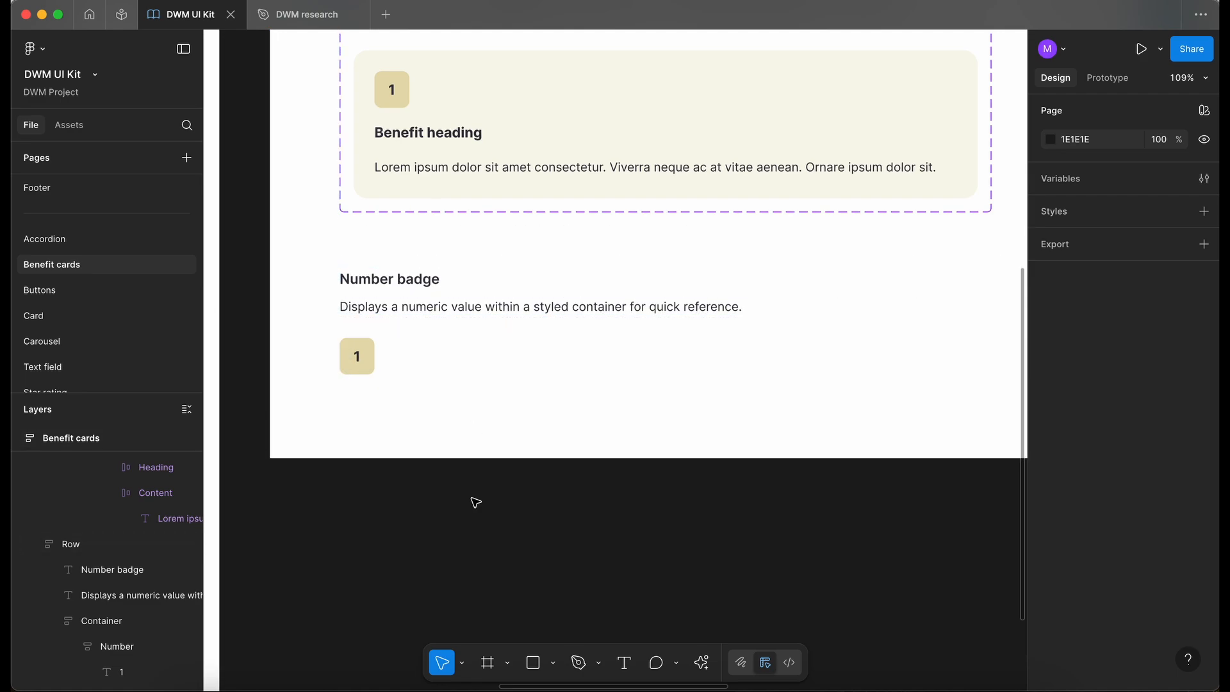
pyautogui.click(364, 362)
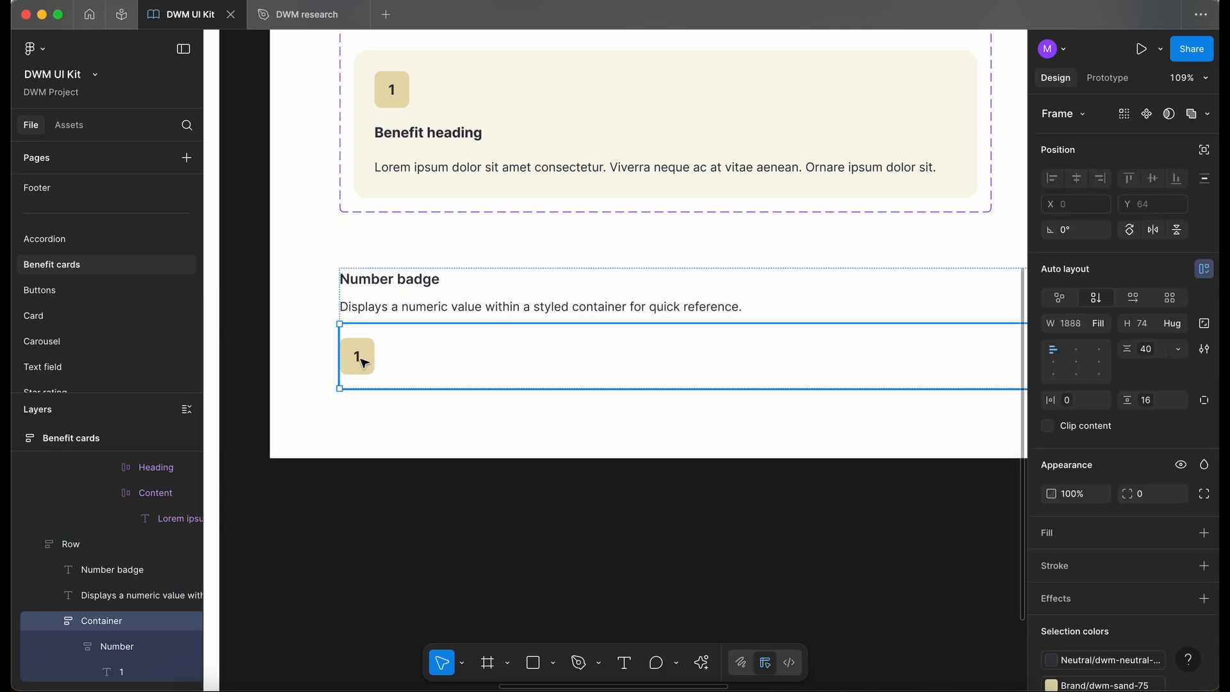
pyautogui.press('super+d')
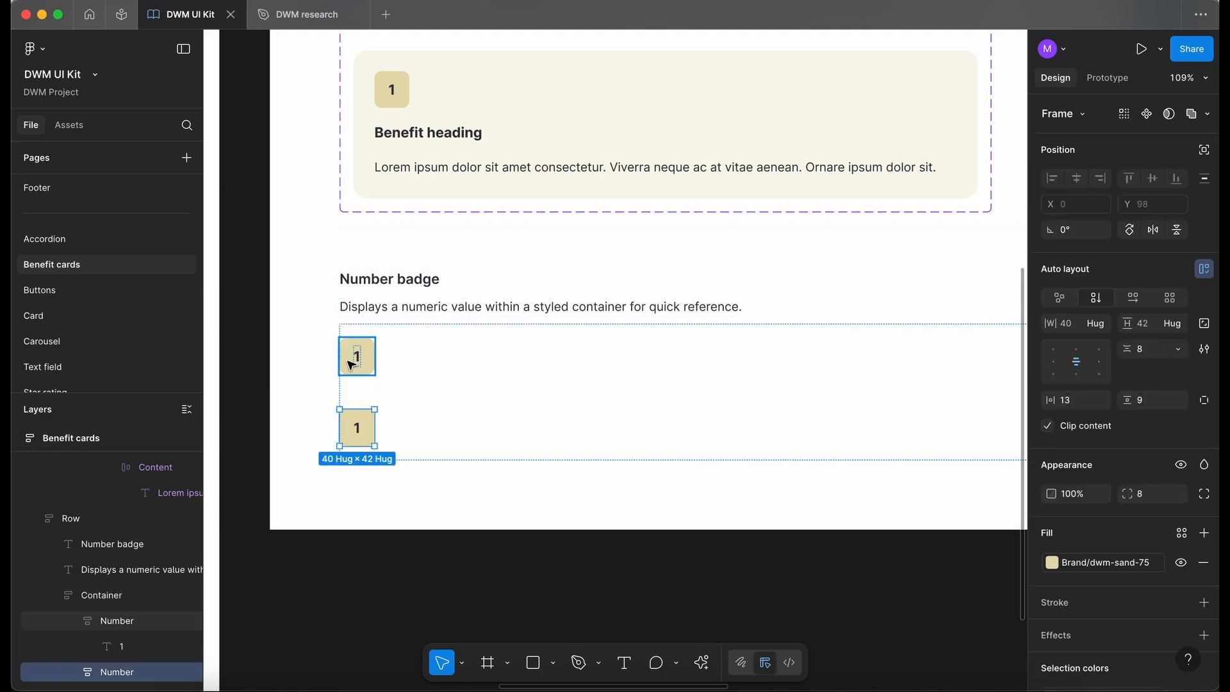
pyautogui.scroll(5, 349, 360)
pyautogui.doubleClick(364, 359)
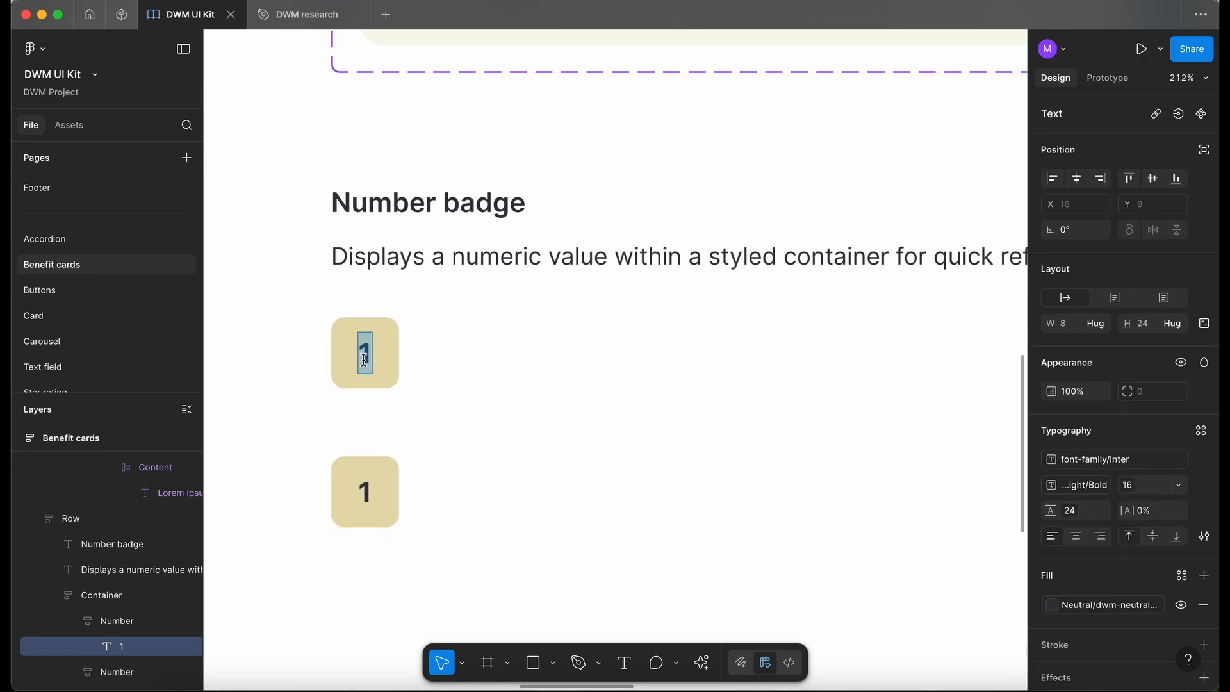
pyautogui.doubleClick(365, 490)
pyautogui.write('2')
pyautogui.scroll(-4, 429, 486)
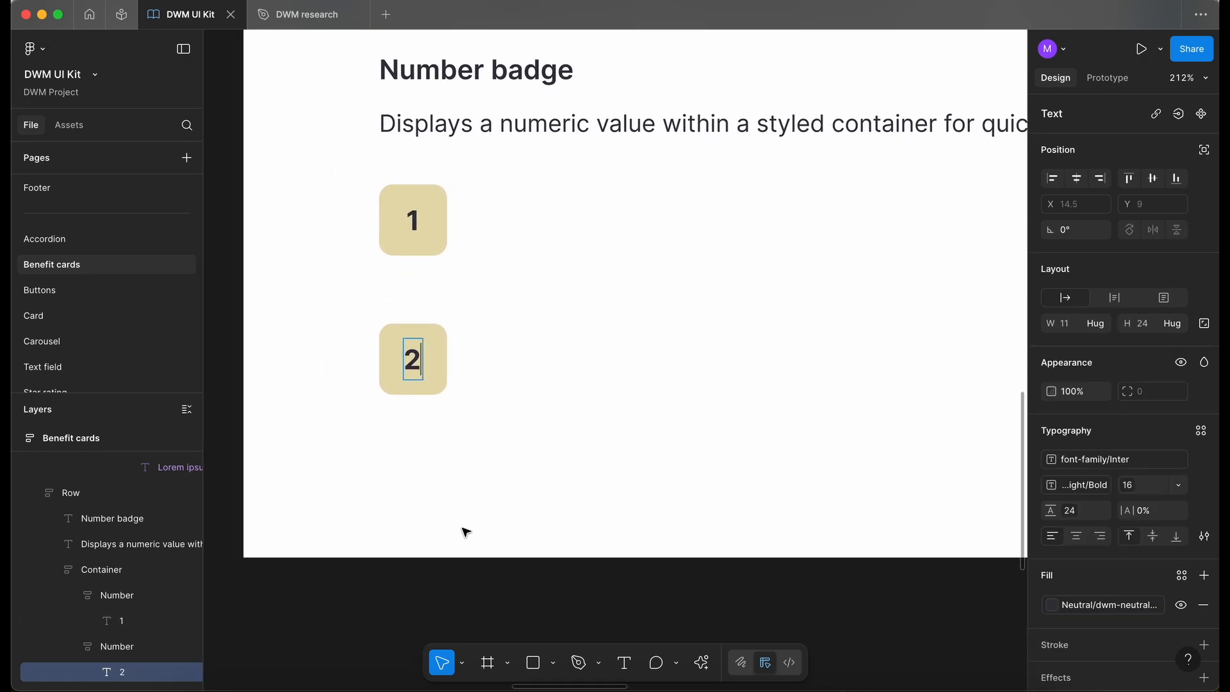
pyautogui.click(444, 569)
pyautogui.scroll(-5, 444, 567)
pyautogui.click(481, 478)
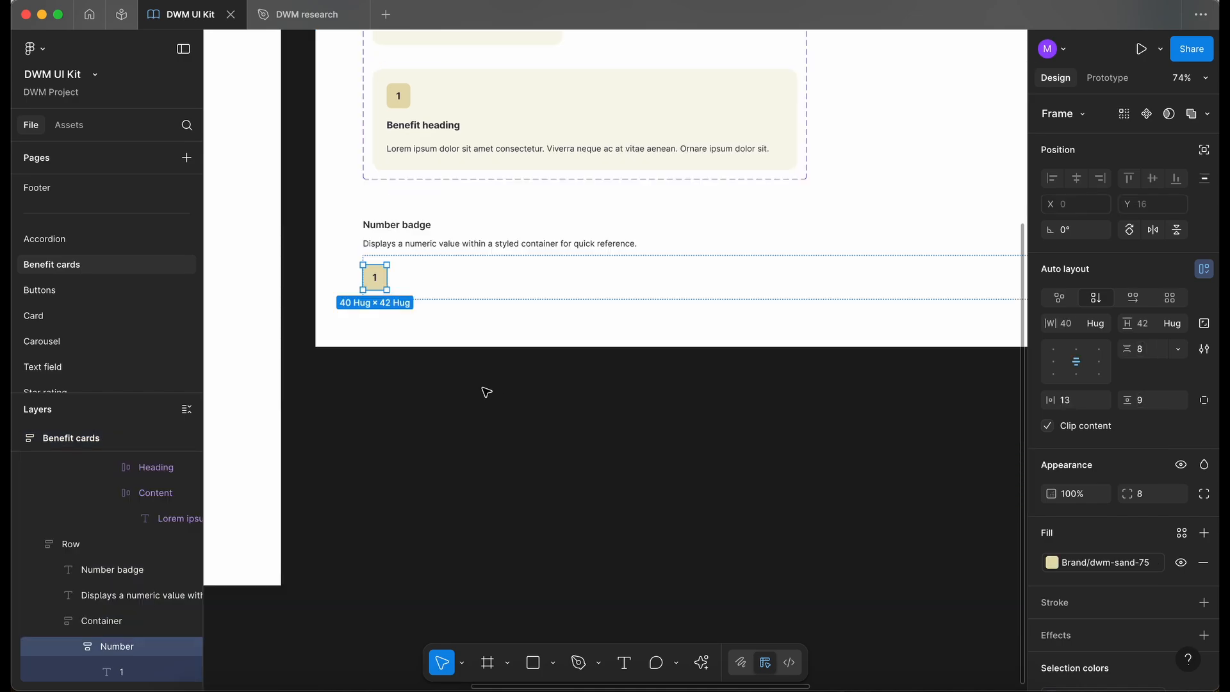
# Step: Duplicate the number badge five times and number the badges 1 to 6 with the suggested AI content replacement
pyautogui.press('super+d')
pyautogui.press('super+d')
pyautogui.press('super+d')
pyautogui.press('super+d')
pyautogui.press('super+d')
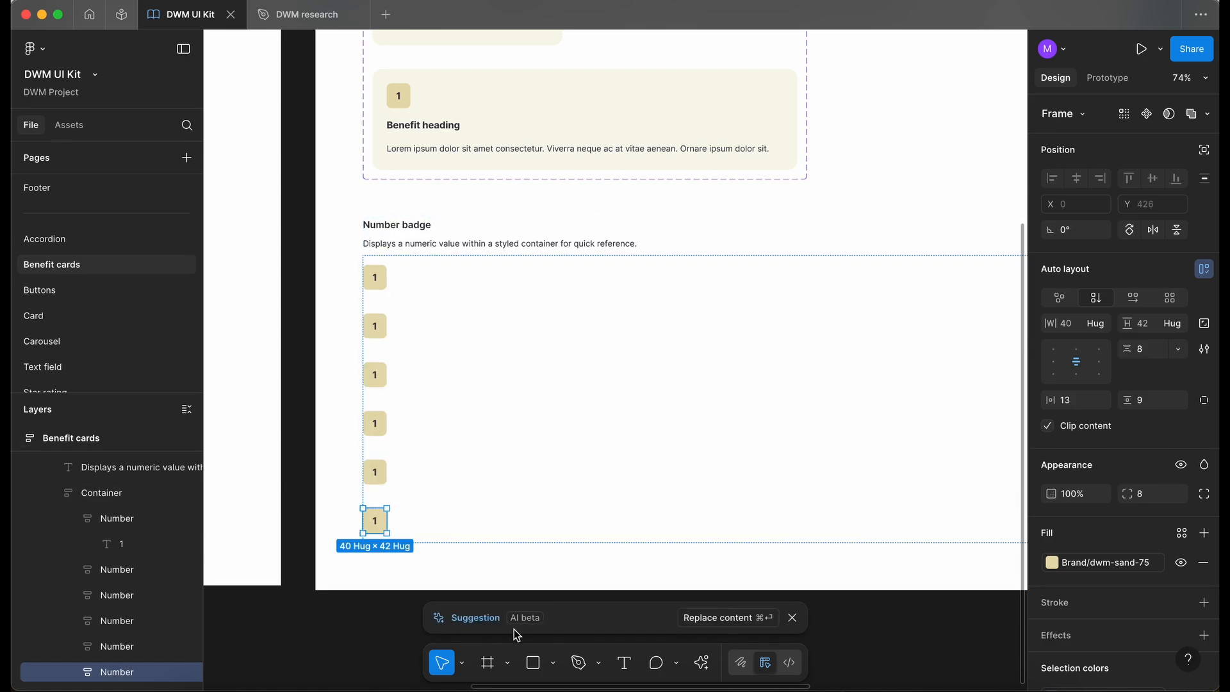
pyautogui.click(722, 618)
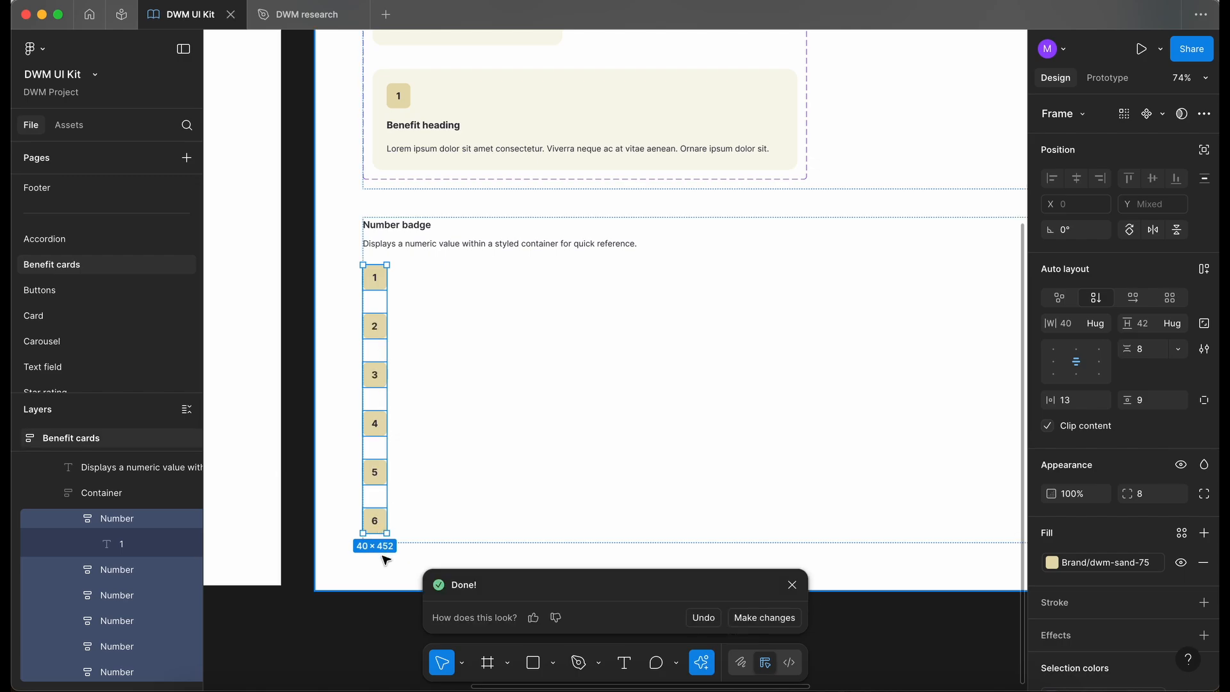
pyautogui.click(793, 585)
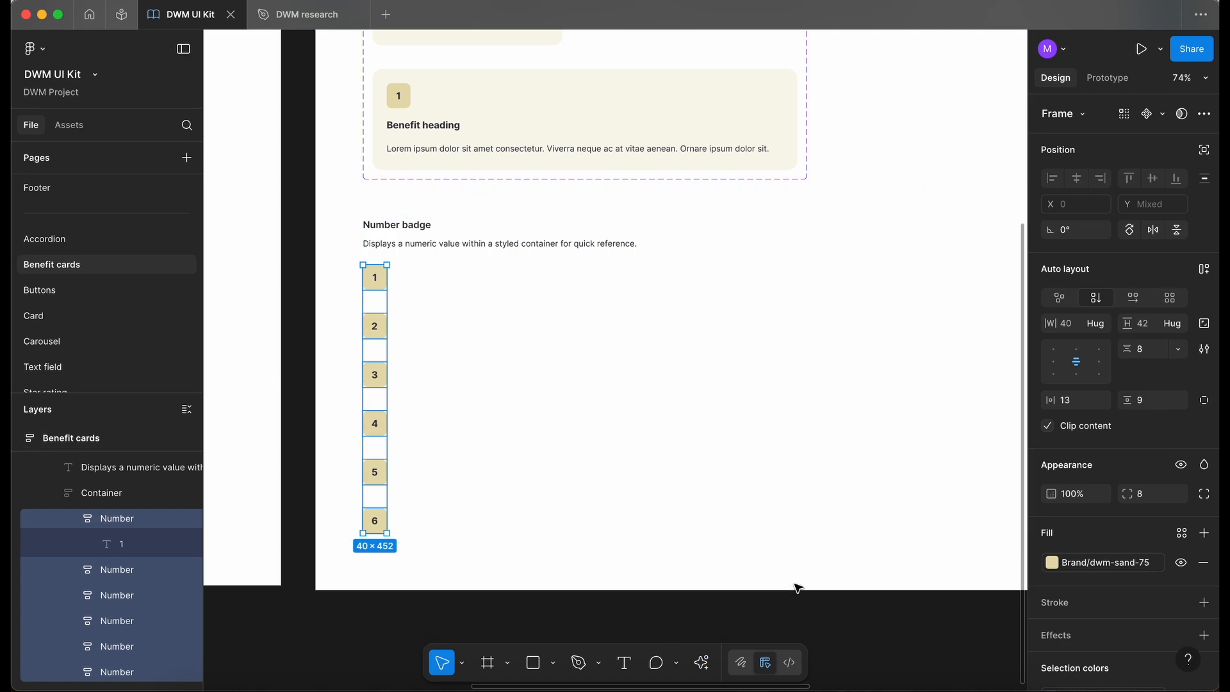
# Step: Select badge layers 1 to 6 and combine them into one component set of variants
pyautogui.click(372, 616)
pyautogui.scroll(3, 367, 577)
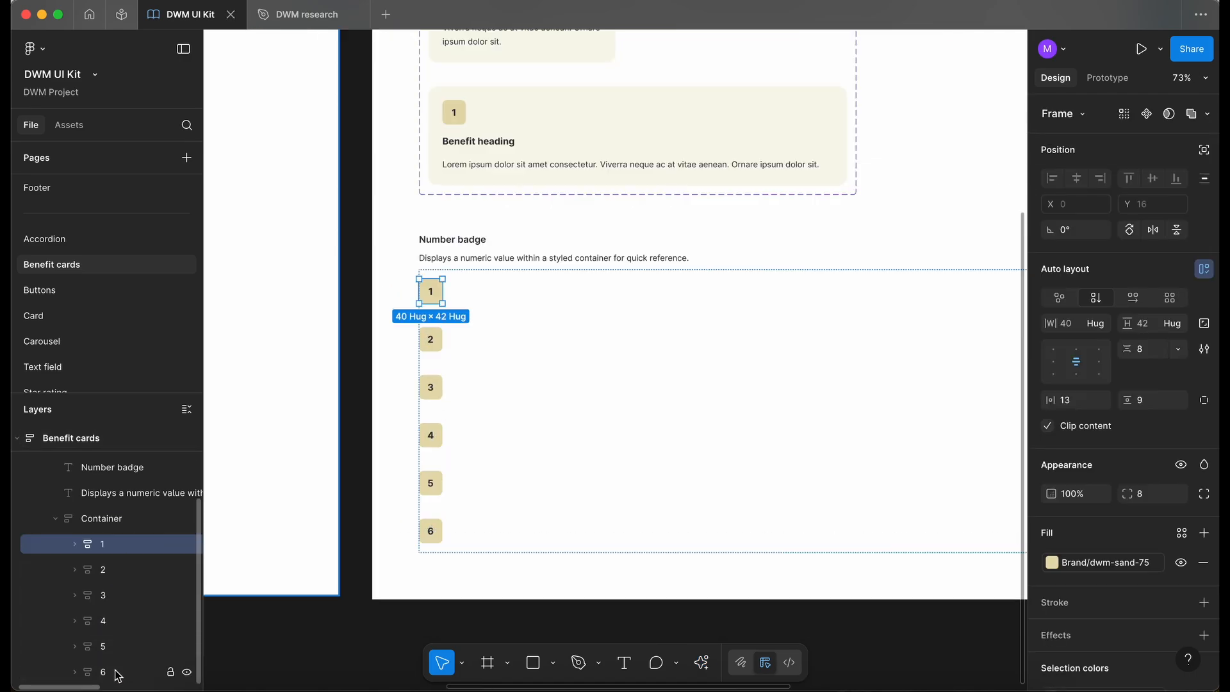
pyautogui.keyDown('shift'); pyautogui.click(117, 672); pyautogui.keyUp('shift')
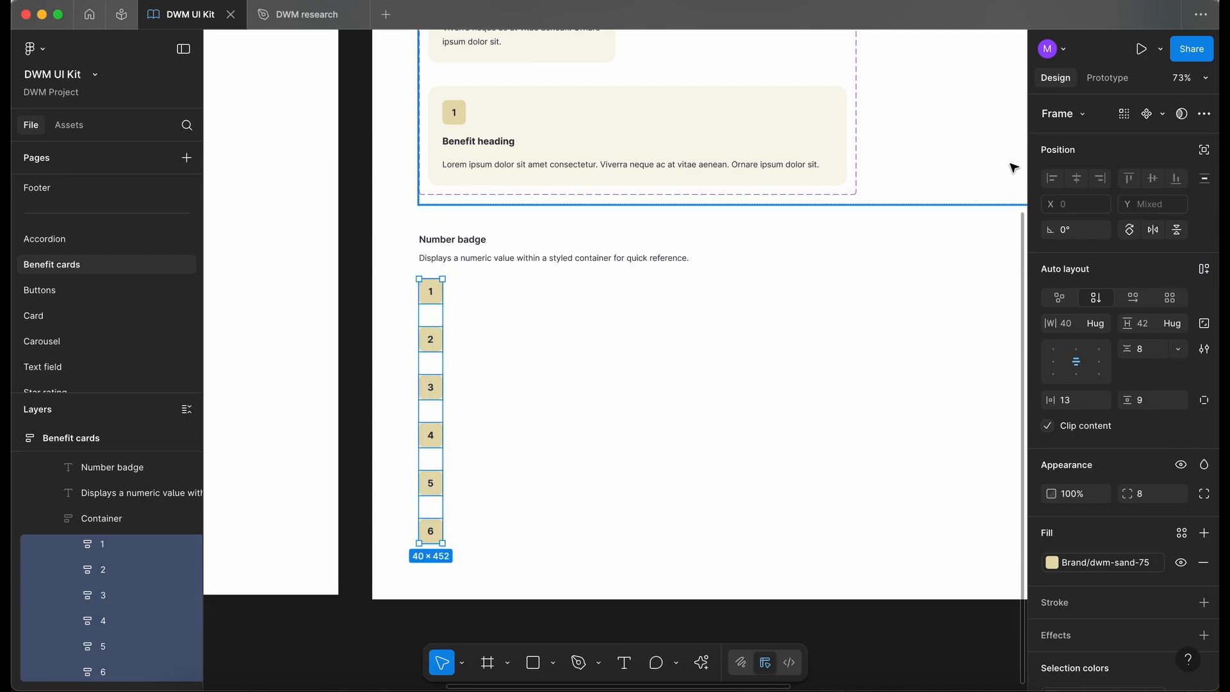
pyautogui.click(1163, 114)
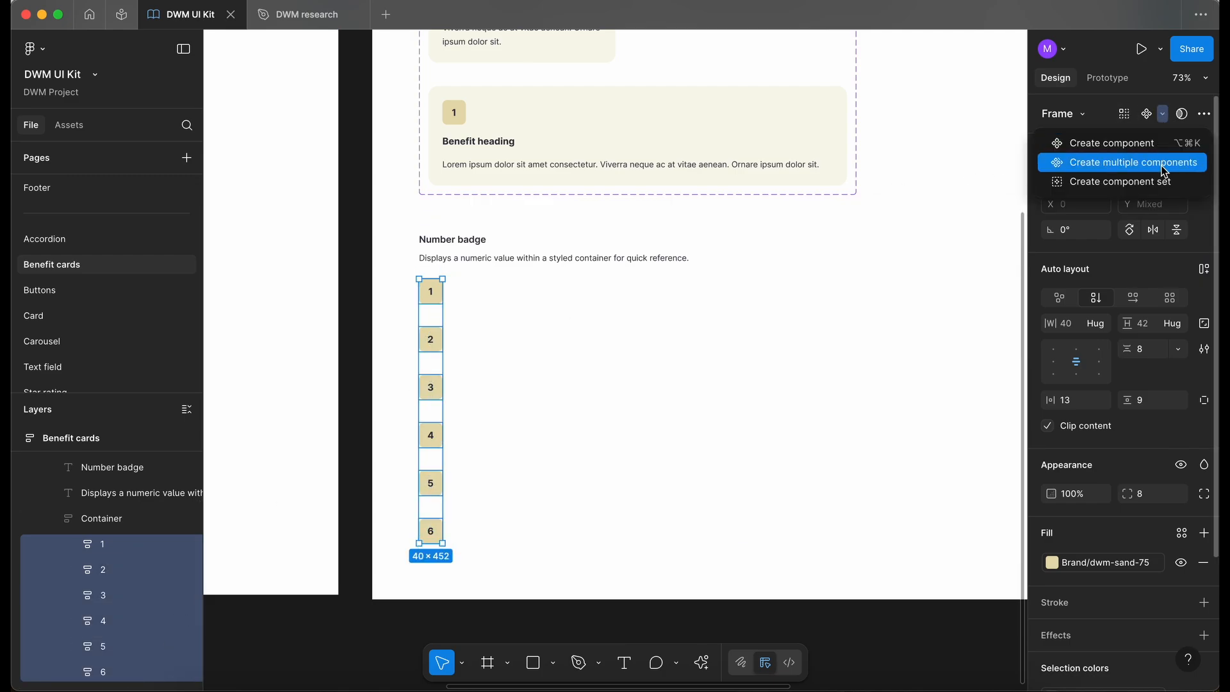
pyautogui.click(1171, 161)
pyautogui.click(1140, 144)
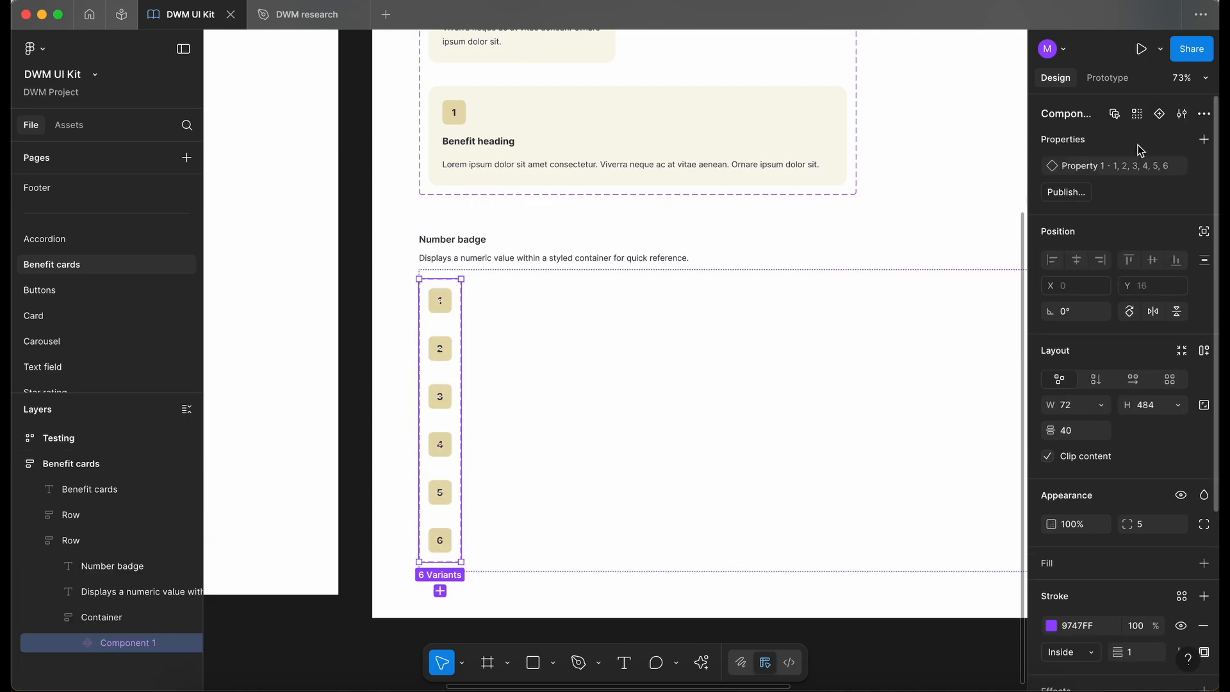
# Step: Rename the badge component set _NumberBadge and its variant property Number, and check the property's values
pyautogui.click(1066, 114)
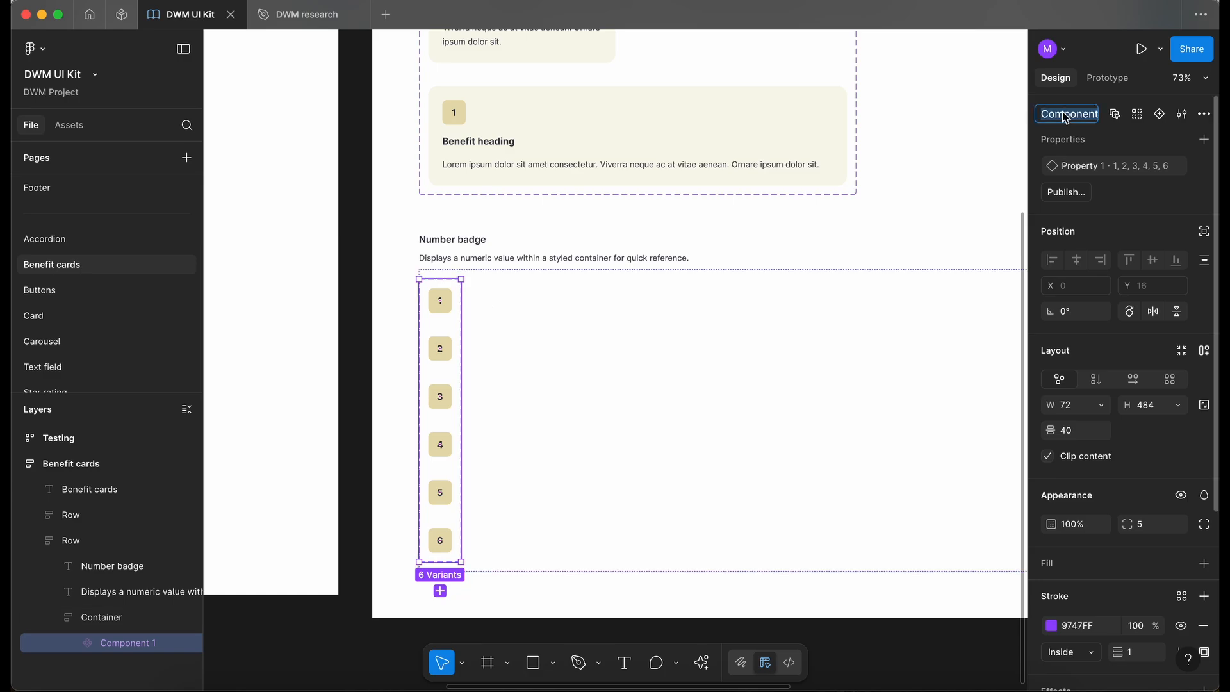
pyautogui.press('BackSpace')
pyautogui.write('_NumberBadge')
pyautogui.press('Tab')
pyautogui.write('Nu')
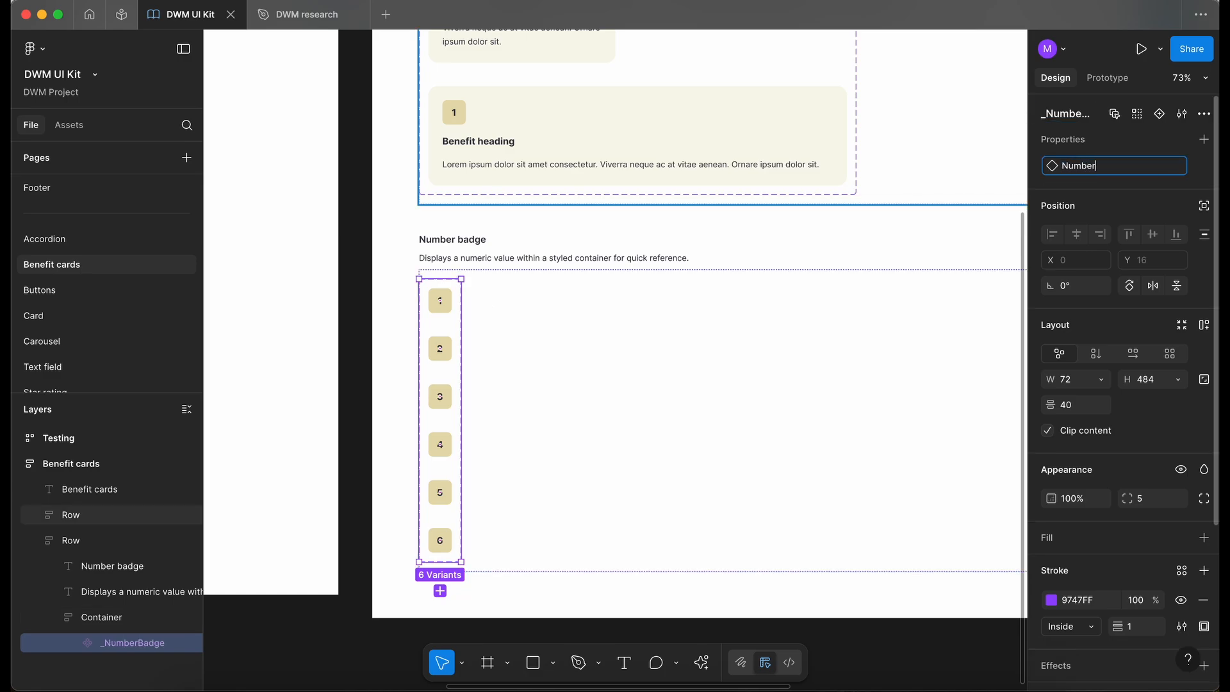
pyautogui.press('Return')
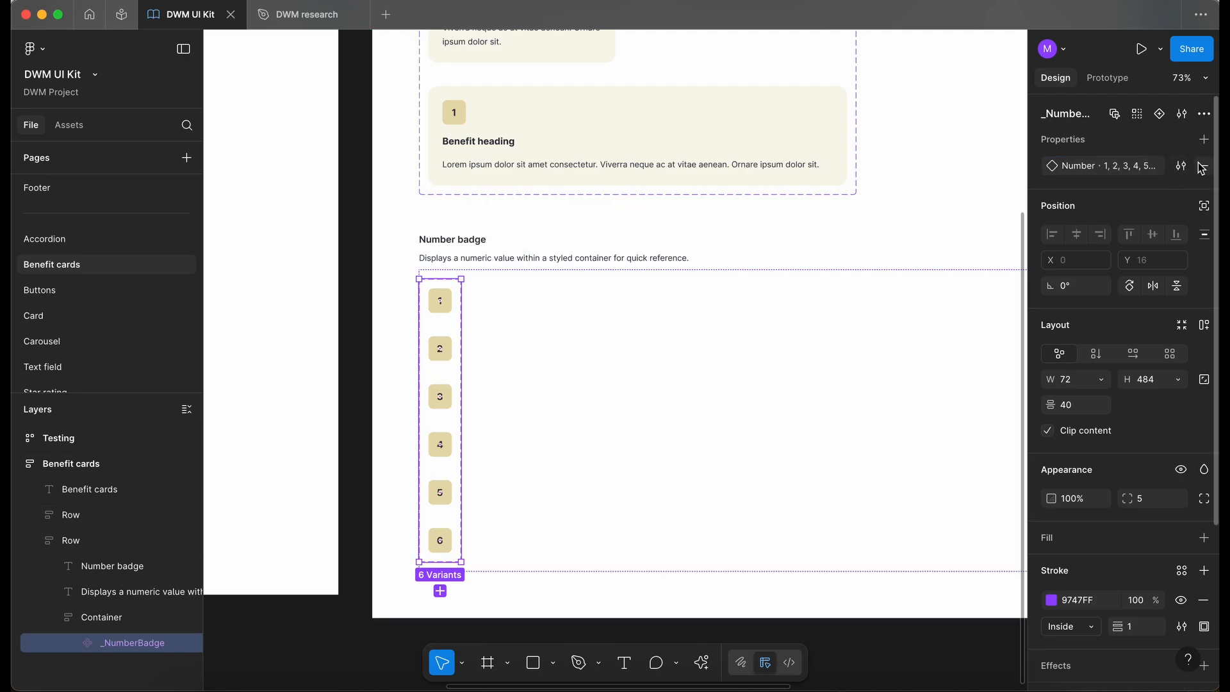
pyautogui.click(1184, 166)
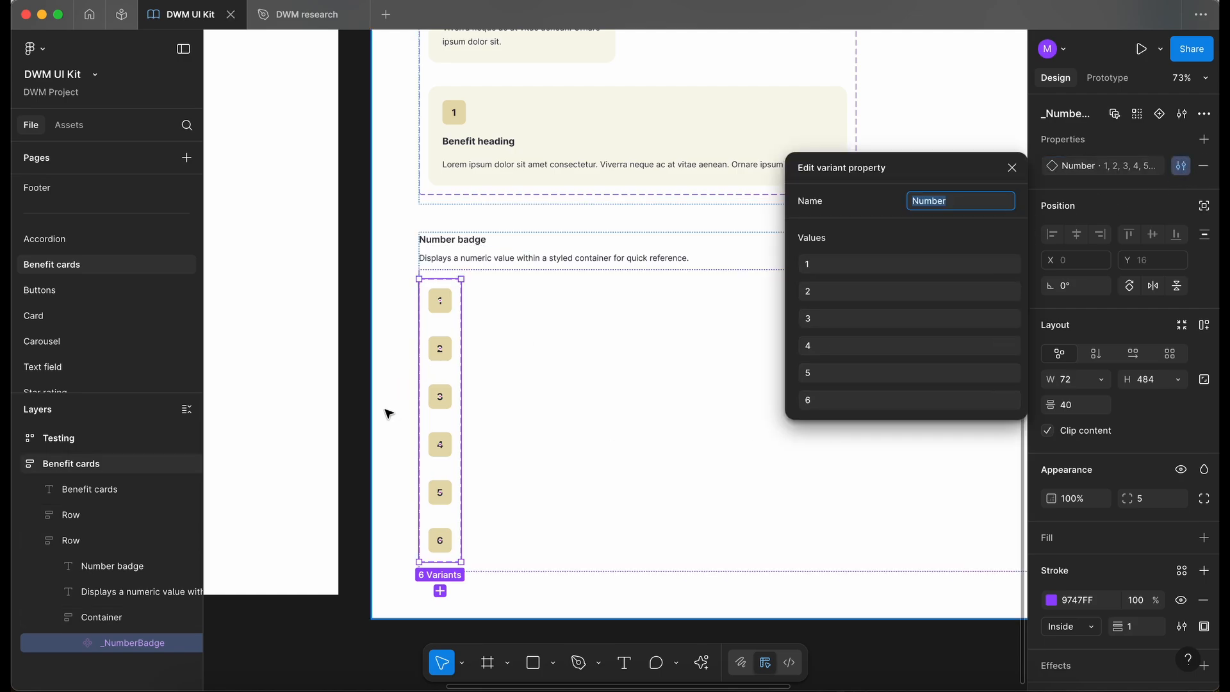
pyautogui.click(358, 406)
# Step: Replace the plain number badge in the Landscape card with an instance of _NumberBadge variant 1
pyautogui.scroll(1, 372, 406)
pyautogui.doubleClick(452, 358)
pyautogui.doubleClick(451, 359)
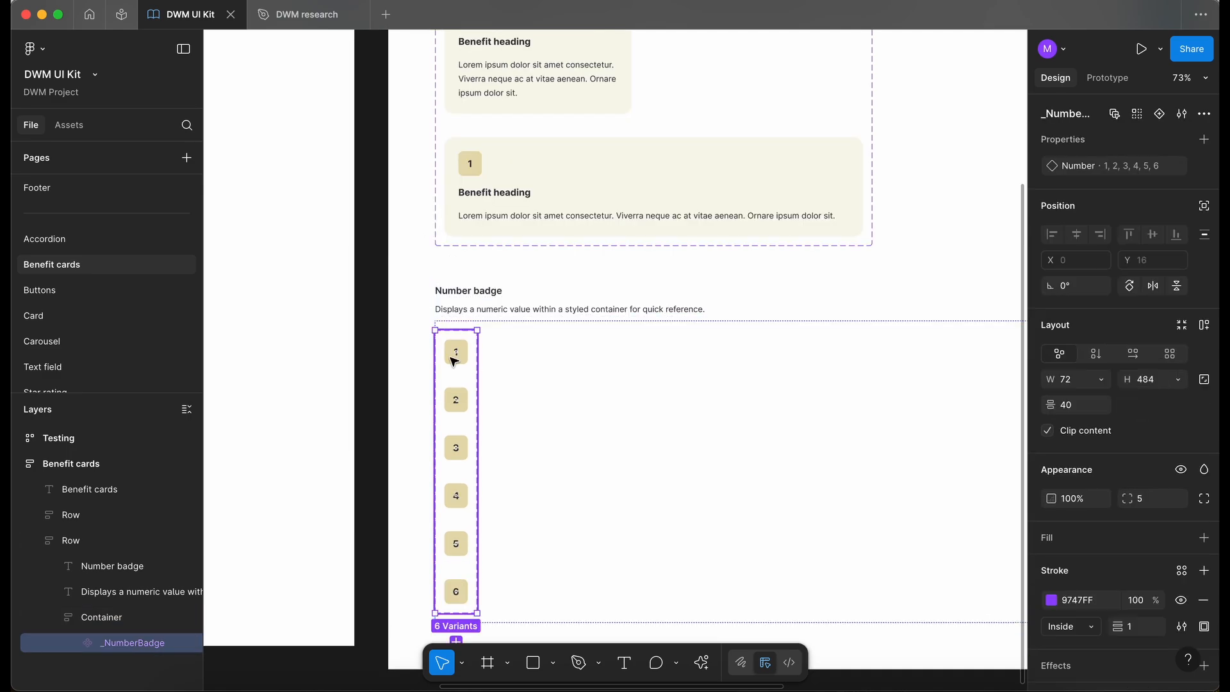
pyautogui.doubleClick(451, 360)
pyautogui.scroll(5, 452, 360)
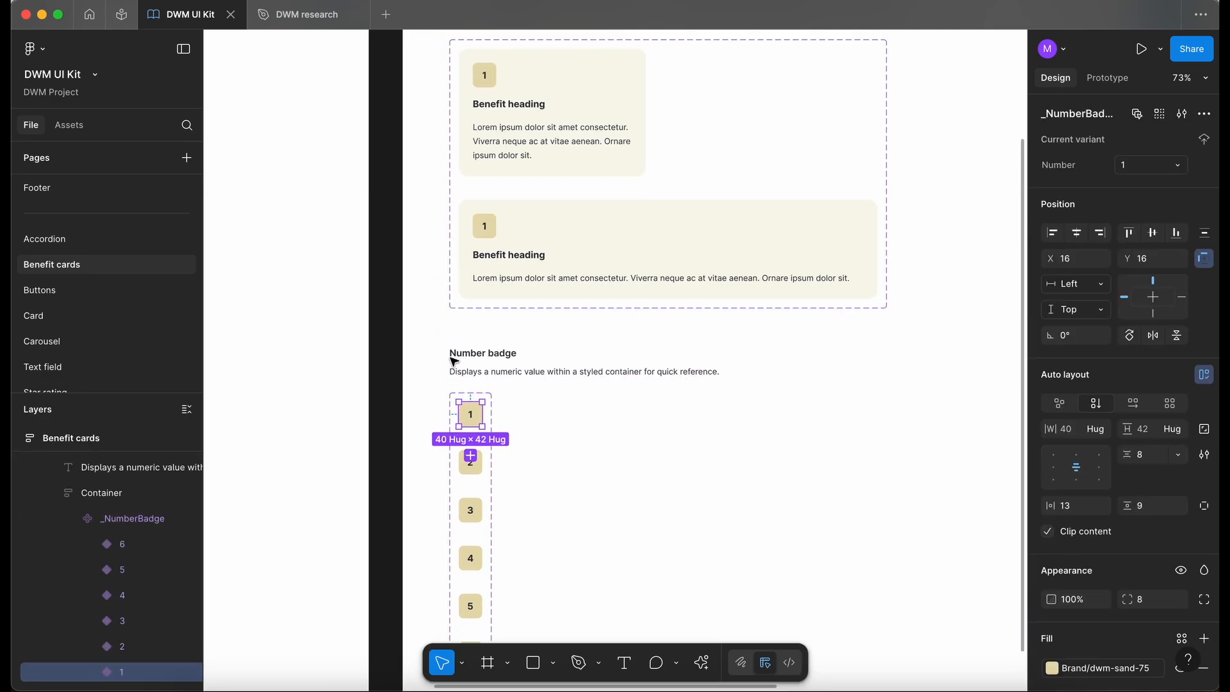
pyautogui.doubleClick(524, 361)
pyautogui.doubleClick(511, 376)
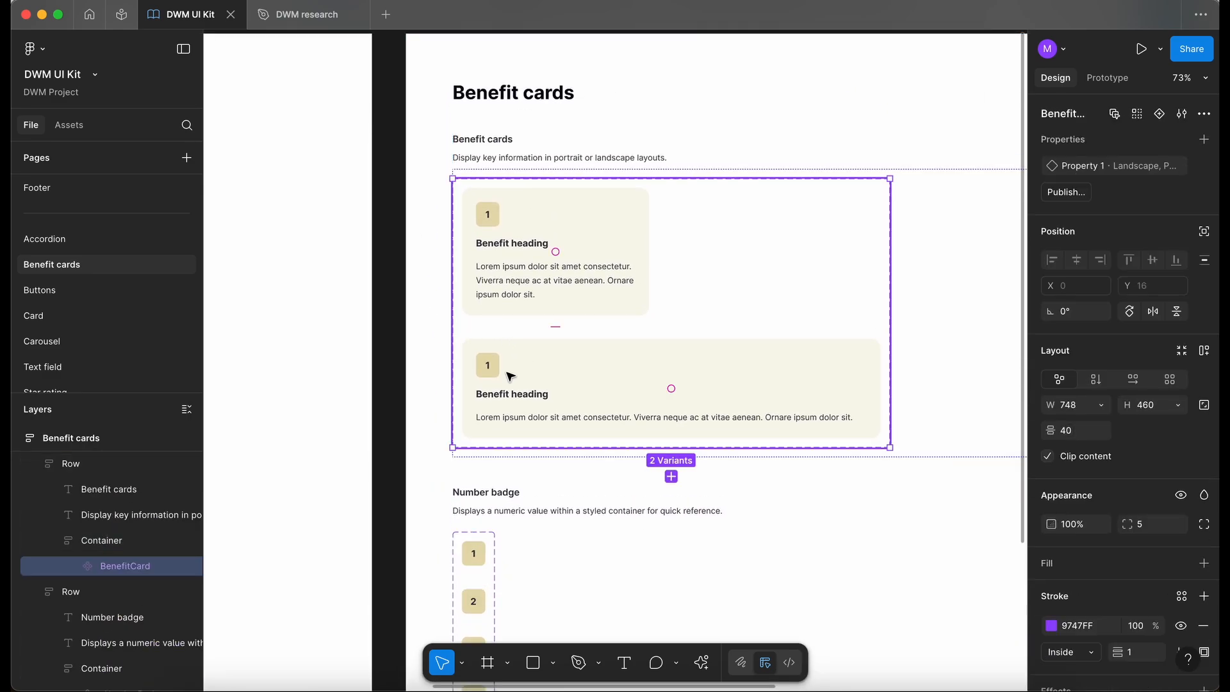
pyautogui.doubleClick(511, 376)
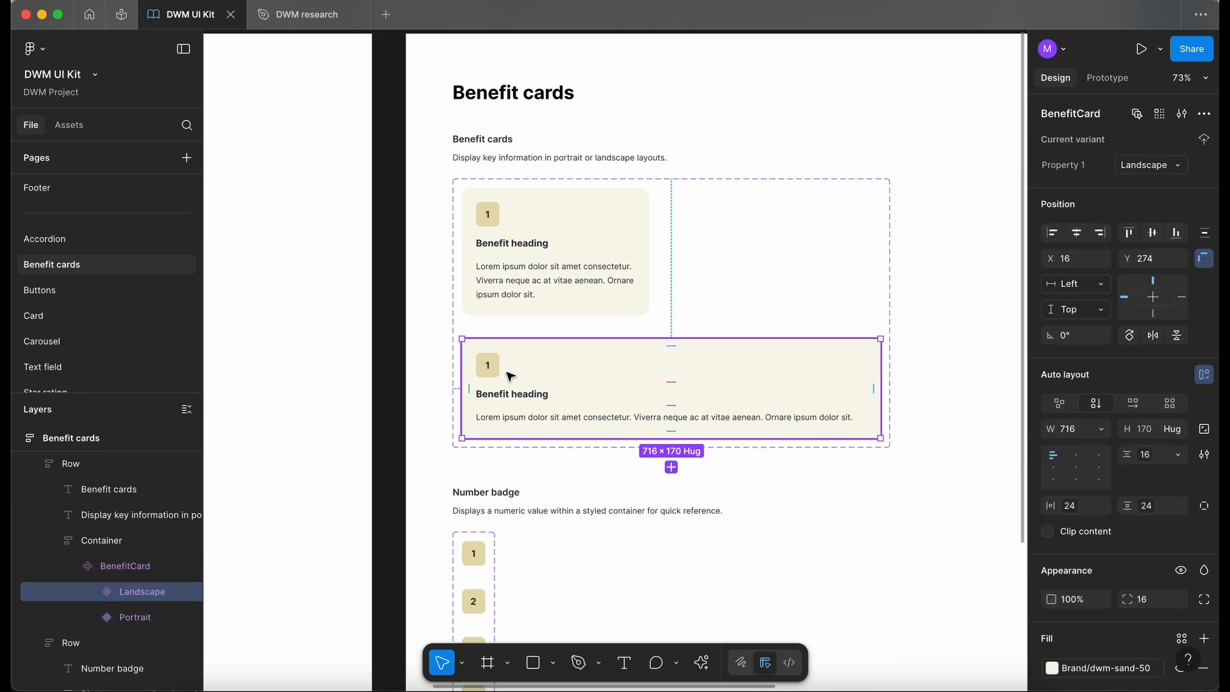
pyautogui.hotkey('ctrl', 'v')
pyautogui.moveTo(510, 376); pyautogui.dragTo(490, 364)
pyautogui.press('Escape')
# Step: Apply auto layout to the BenefitCard component set with the 24px variable as padding
pyautogui.click(874, 283)
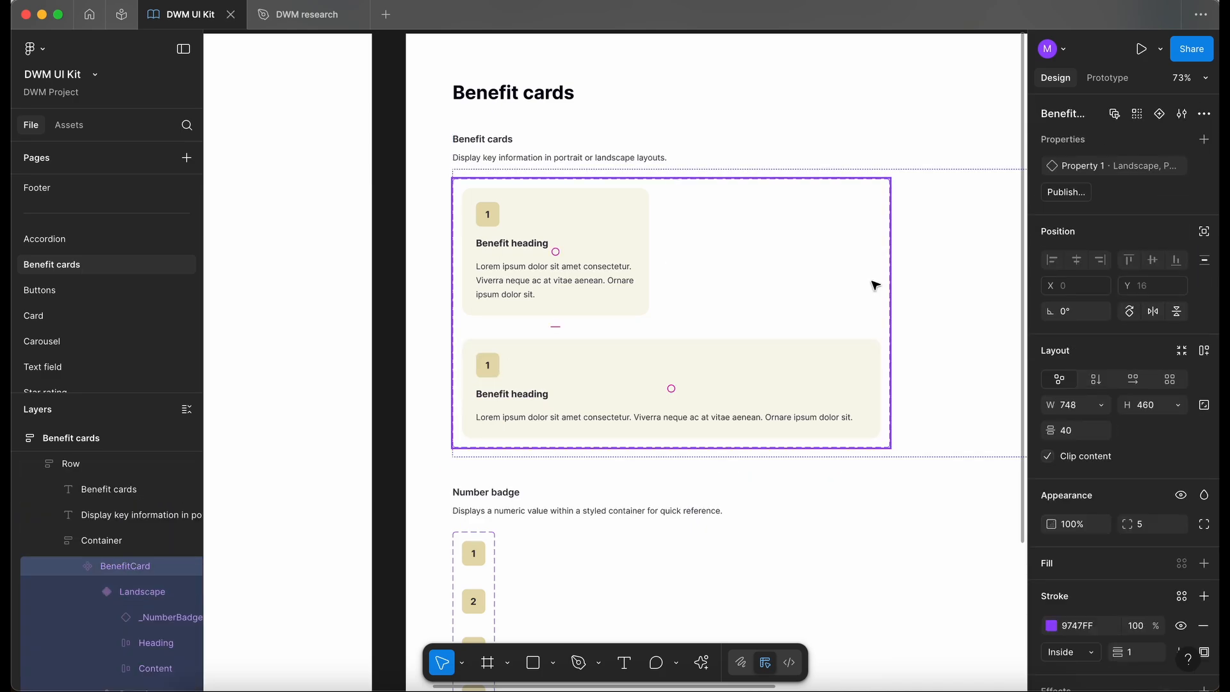
pyautogui.hotkey('shift', 'a')
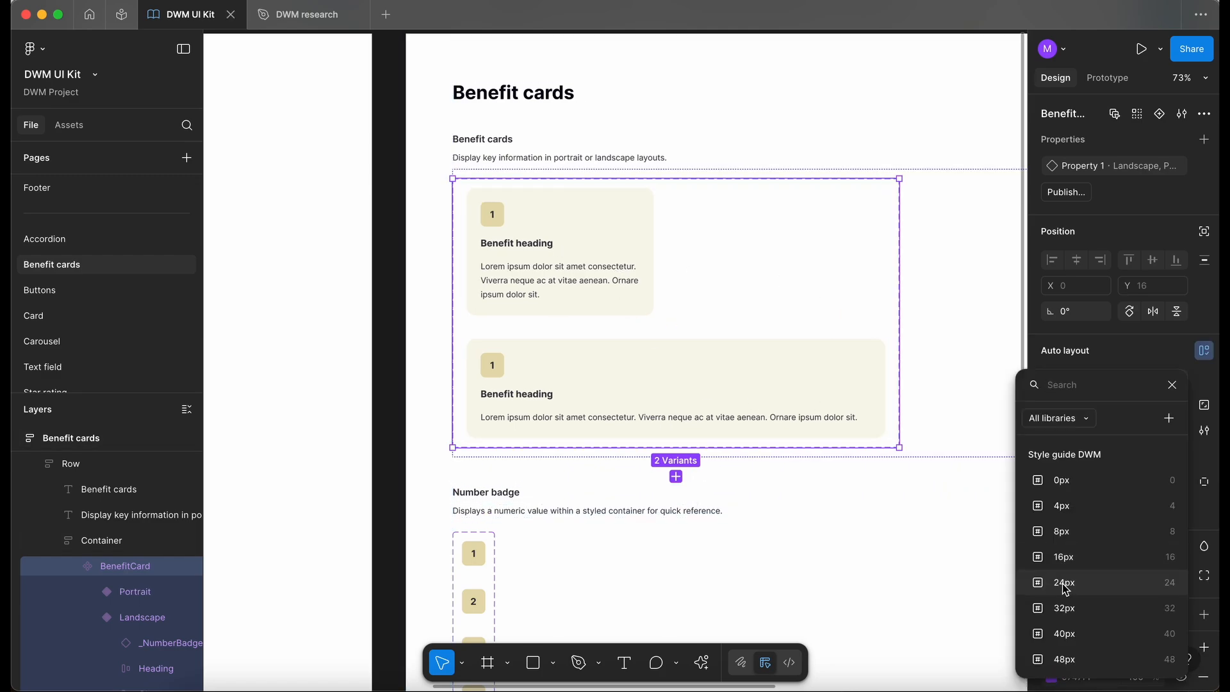
pyautogui.click(1065, 583)
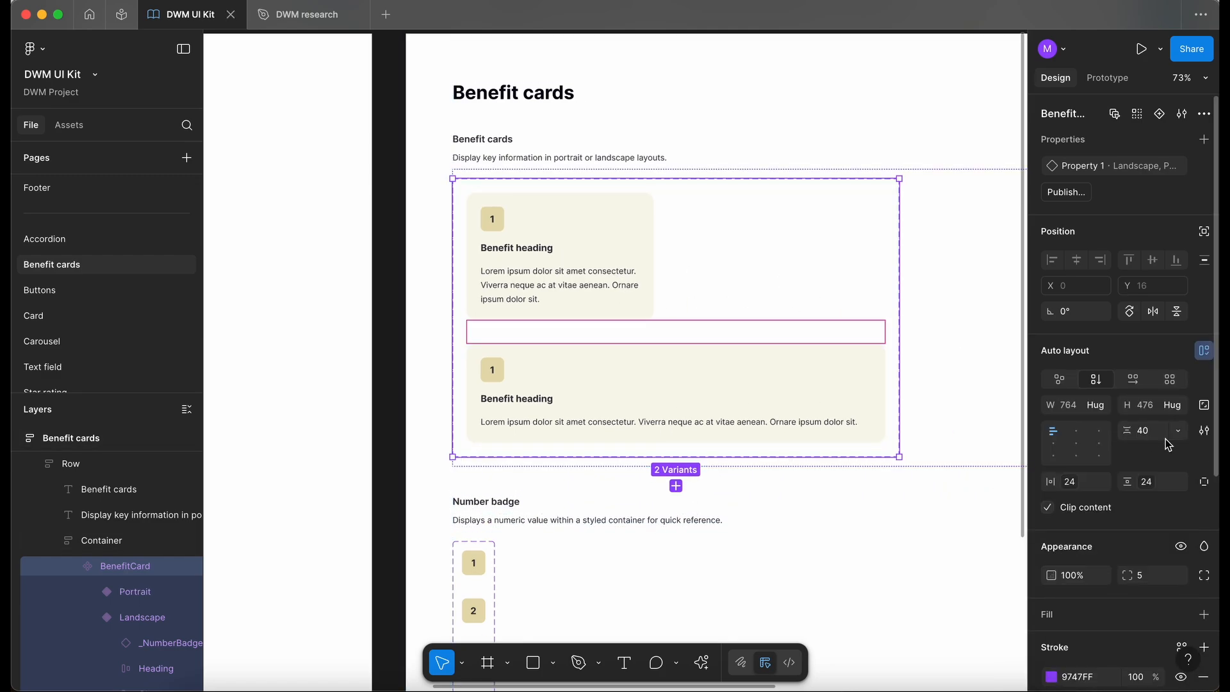
# Step: Replace the plain number badge in the Portrait card with an instance of _NumberBadge variant 1 above the heading
pyautogui.click(1177, 430)
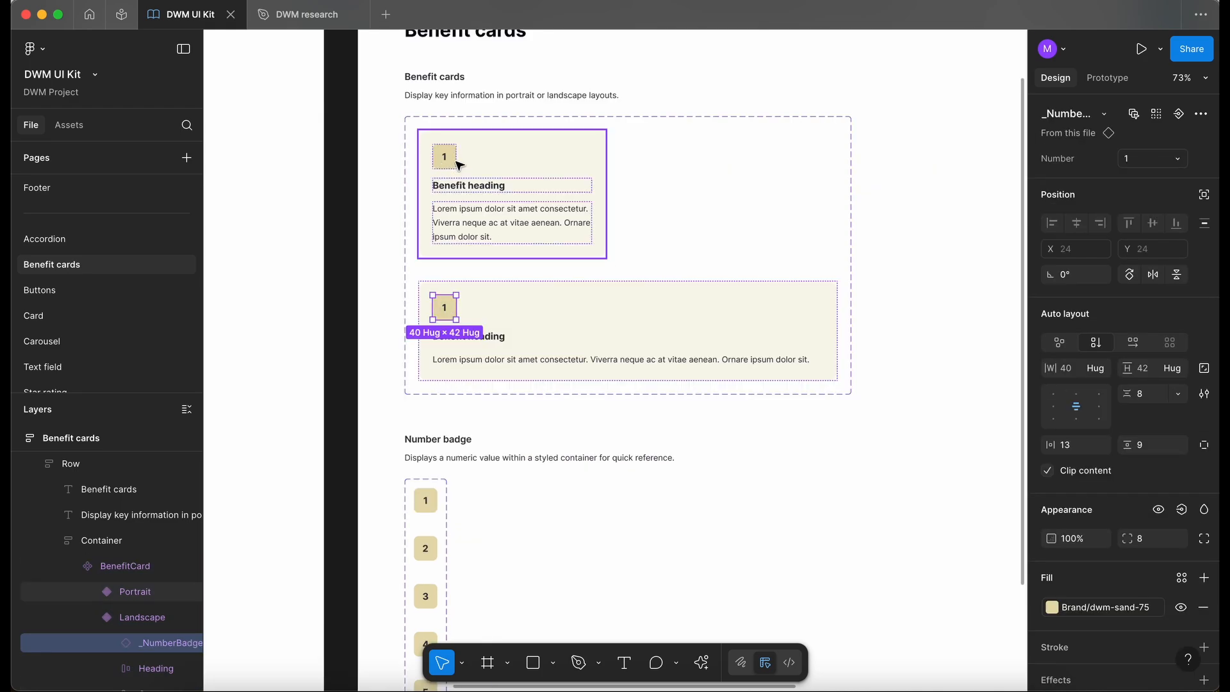
pyautogui.click(458, 165)
pyautogui.press('super+v')
pyautogui.press('Up')
pyautogui.press('Up')
pyautogui.click(453, 164)
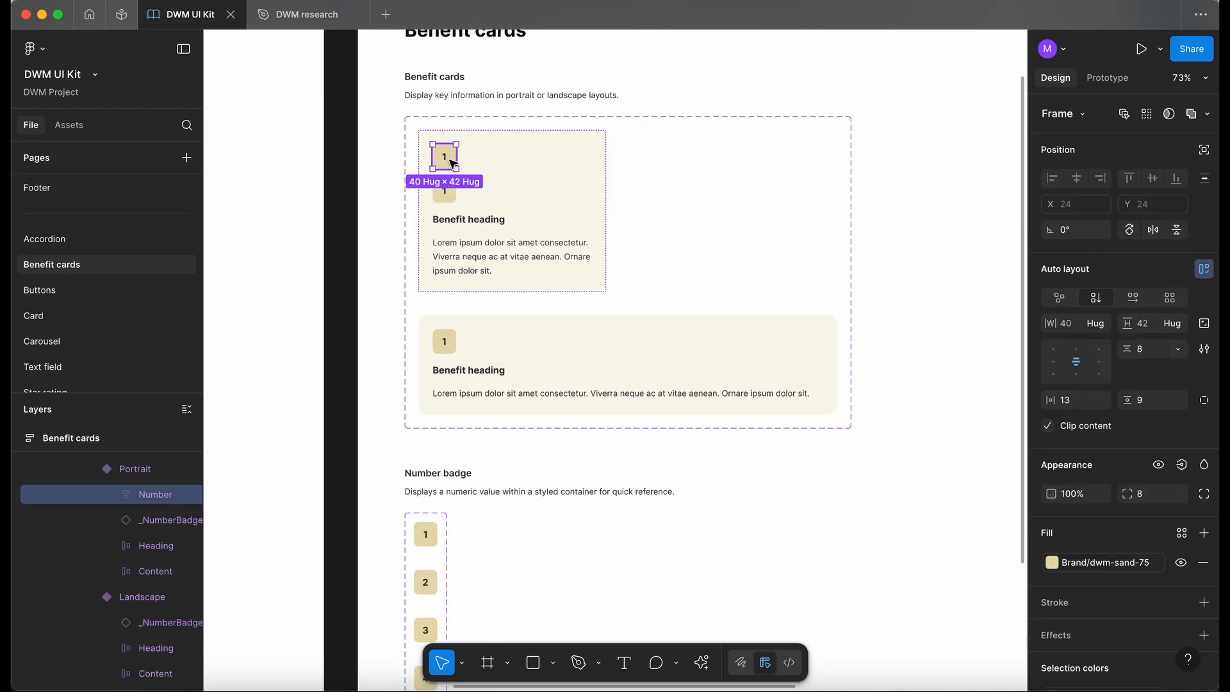
pyautogui.press('Delete')
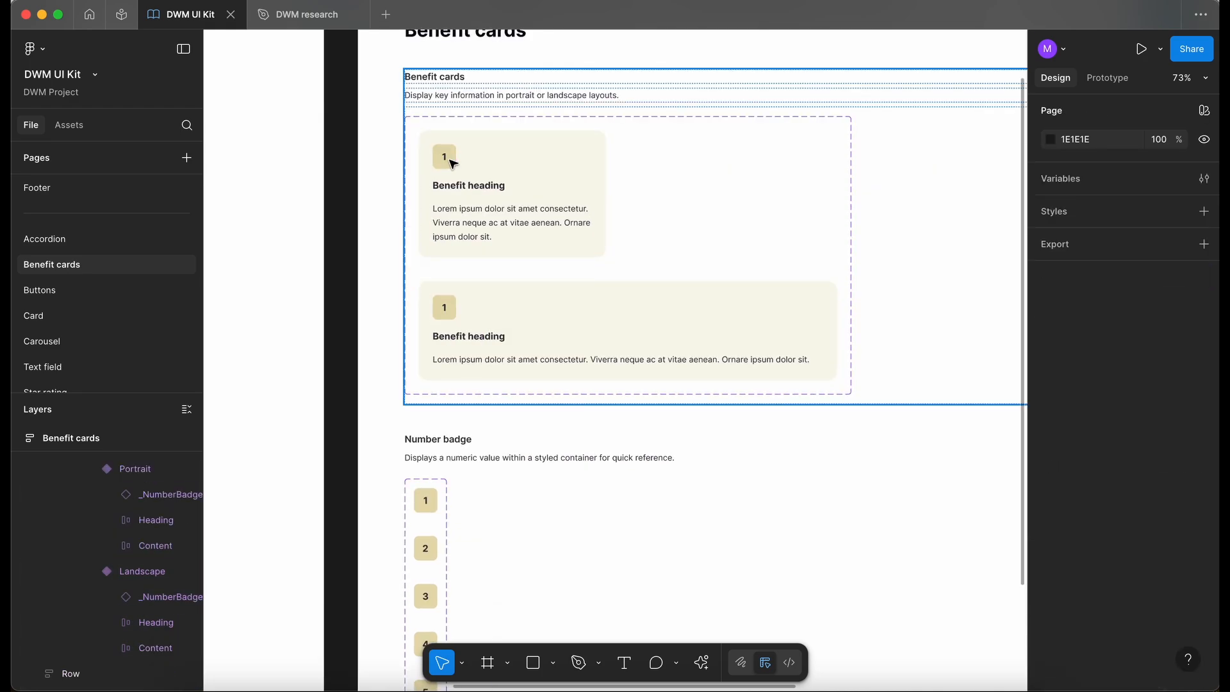
# Step: Try a light dwm-sapphire fill on variant 1 of _NumberBadge to test the nested instances, and undo it
pyautogui.click(429, 511)
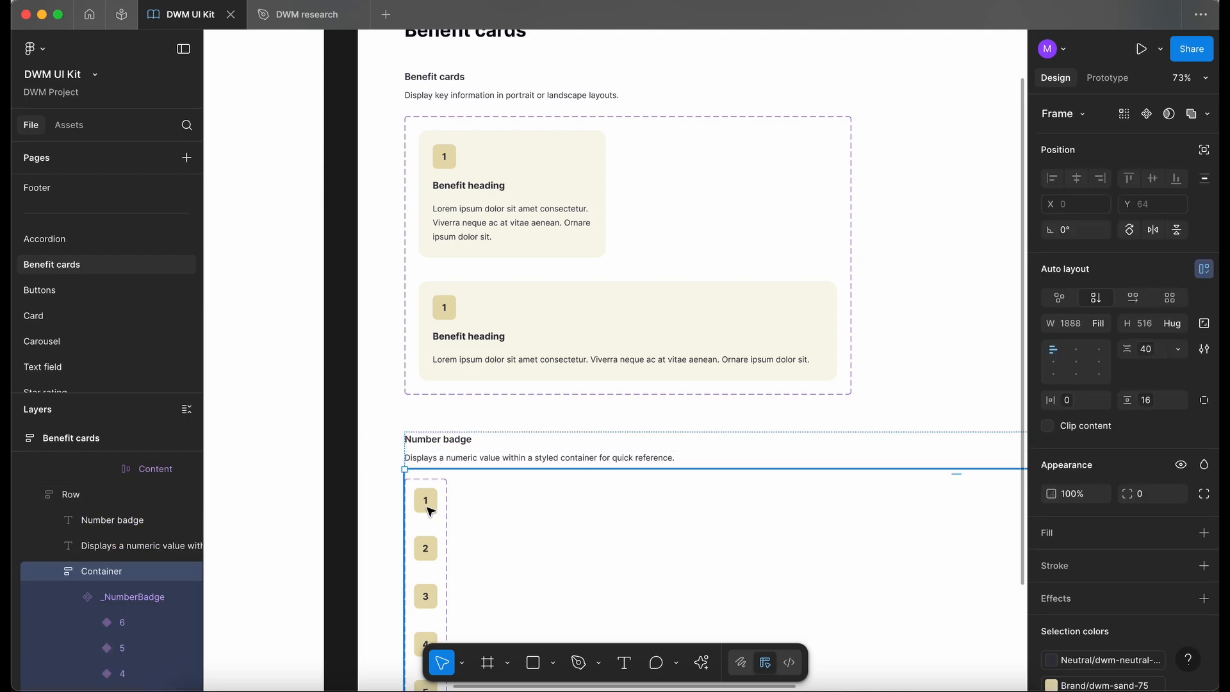
pyautogui.scroll(-1, 428, 499)
pyautogui.click(423, 474)
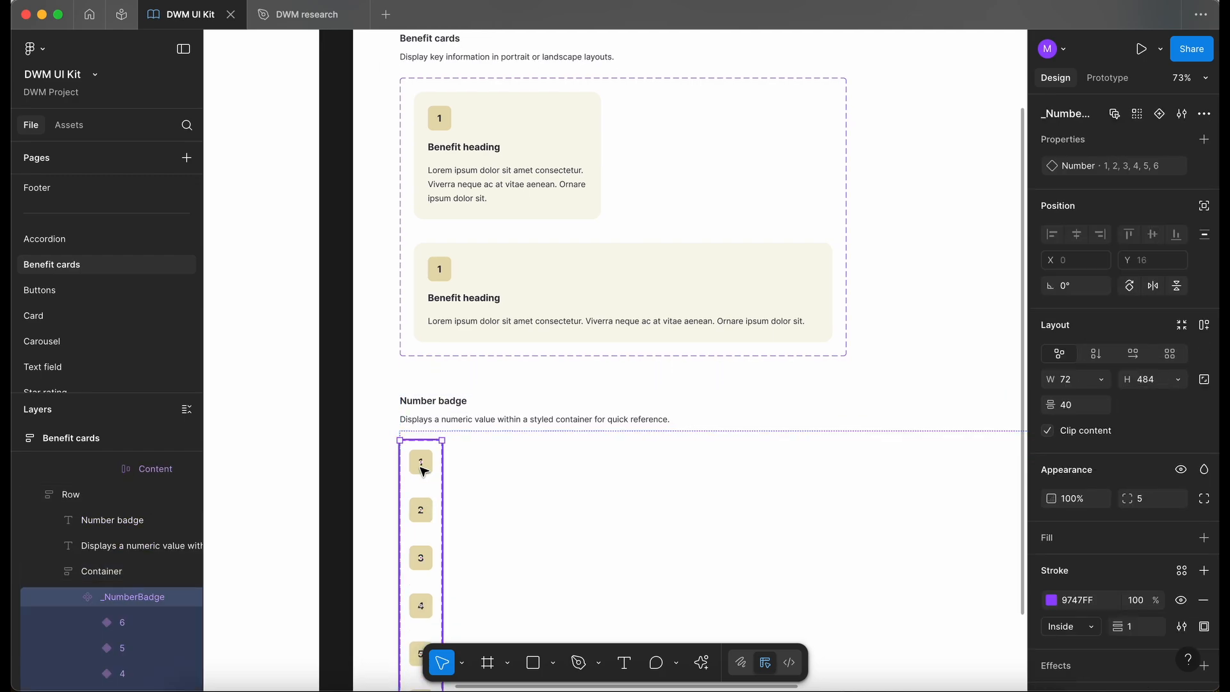
pyautogui.click(423, 474)
pyautogui.scroll(-2, 929, 535)
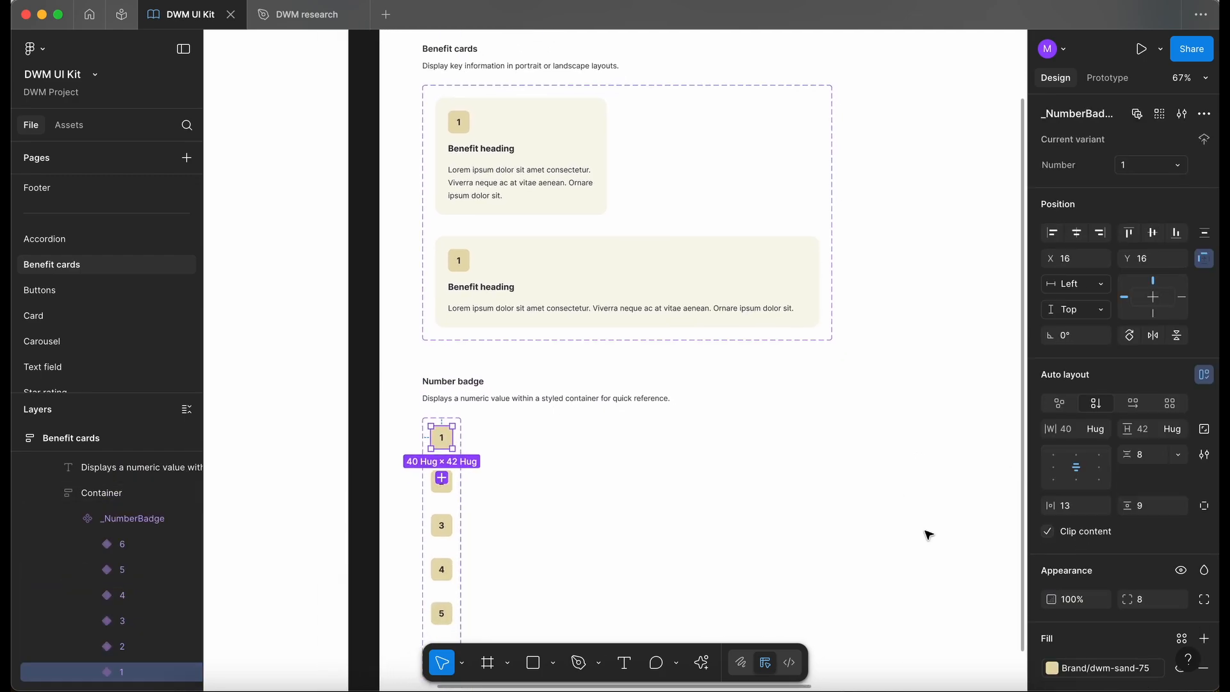
pyautogui.click(1111, 667)
pyautogui.scroll(5, 929, 532)
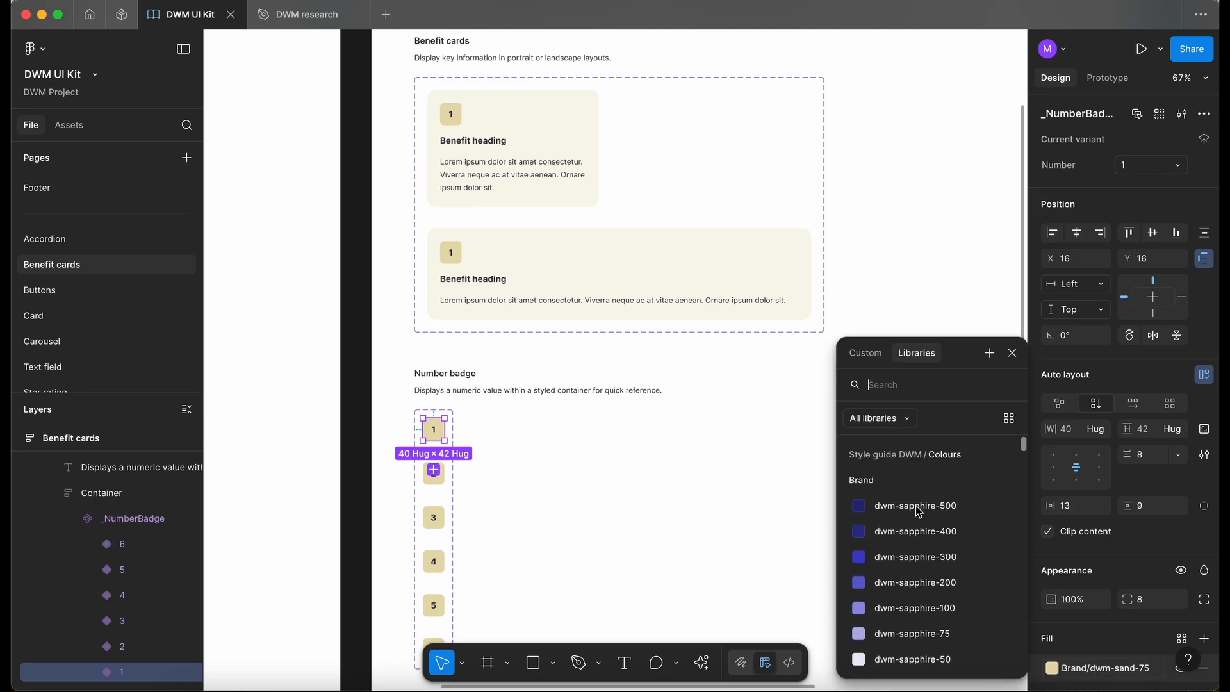
pyautogui.scroll(-1, 954, 631)
pyautogui.click(951, 615)
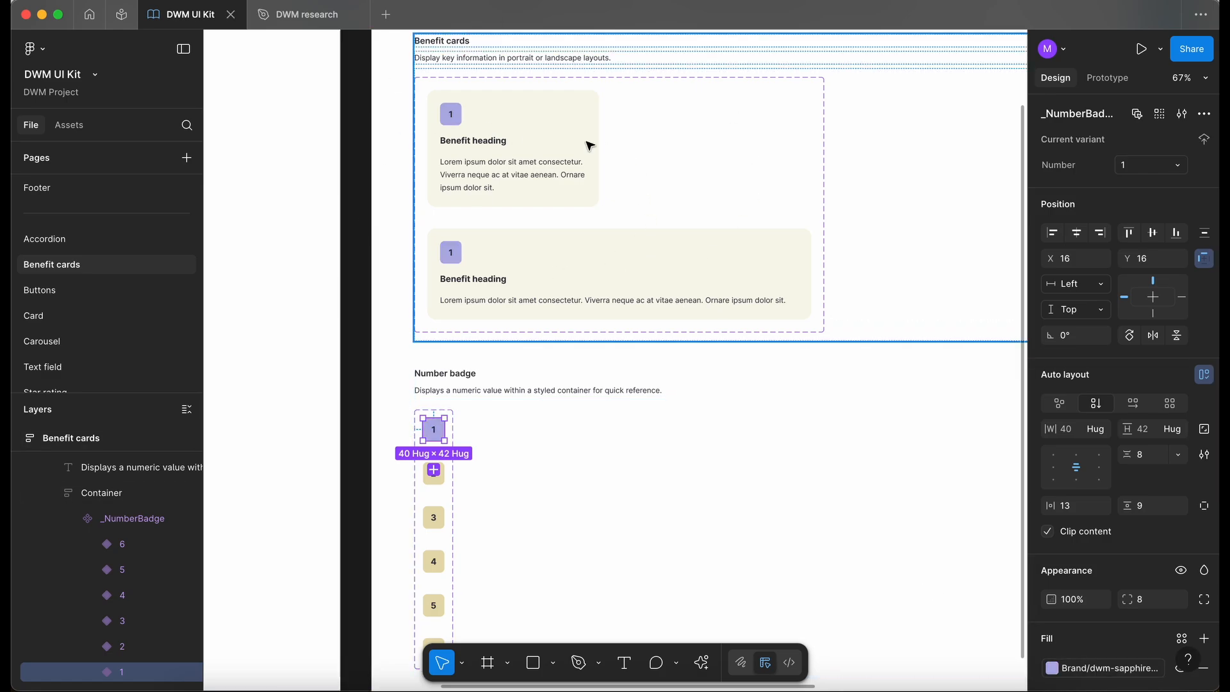
pyautogui.press('super+z')
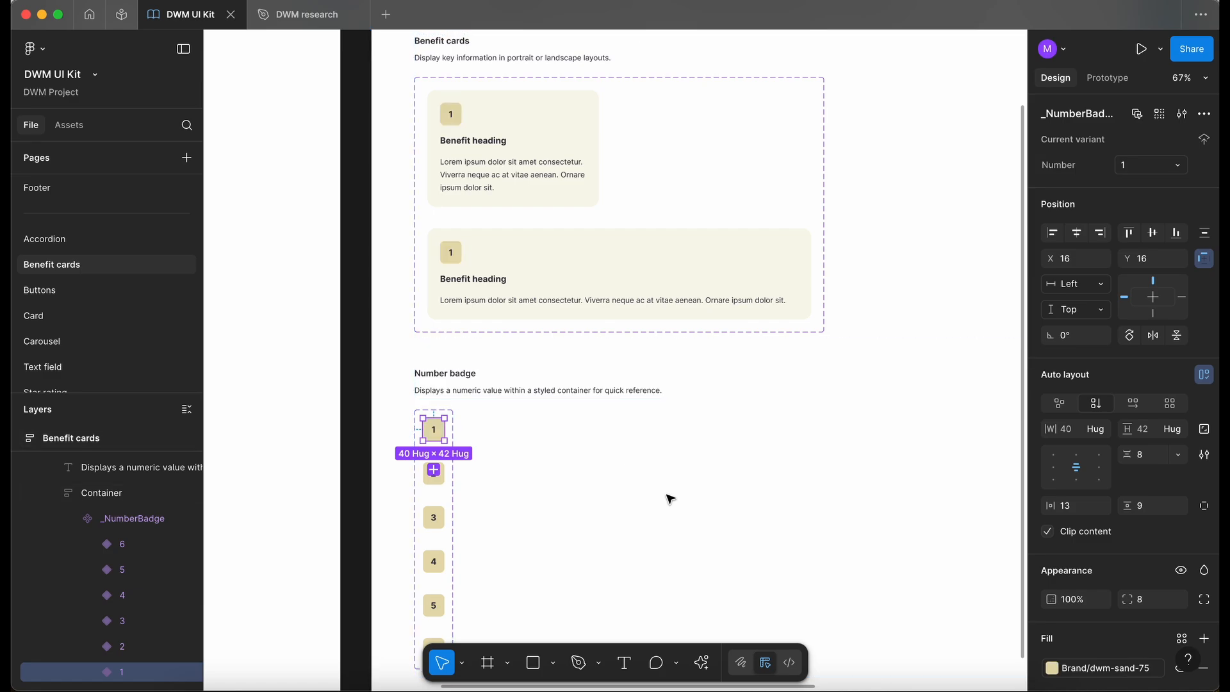
pyautogui.click(352, 470)
# Step: Compare the draft landscape card in the Testing frame with the Landscape variant of BenefitCard
pyautogui.scroll(2, 422, 294)
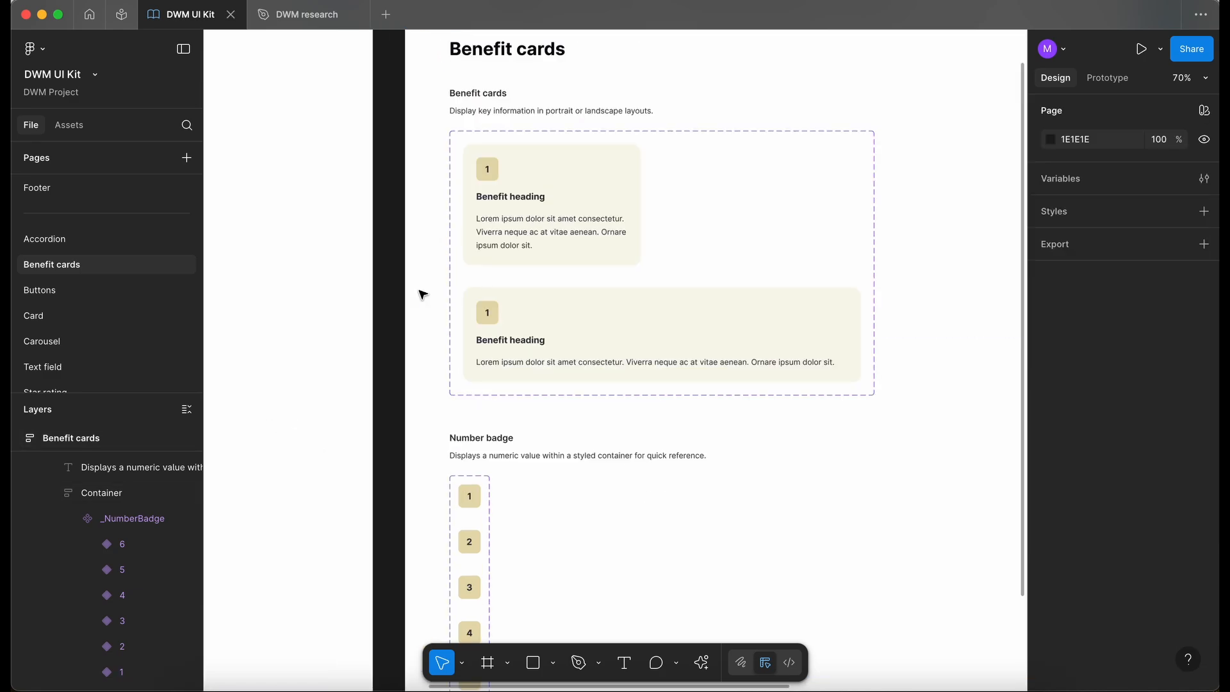
pyautogui.scroll(-5, 423, 294)
pyautogui.hscroll(-3, 420, 291)
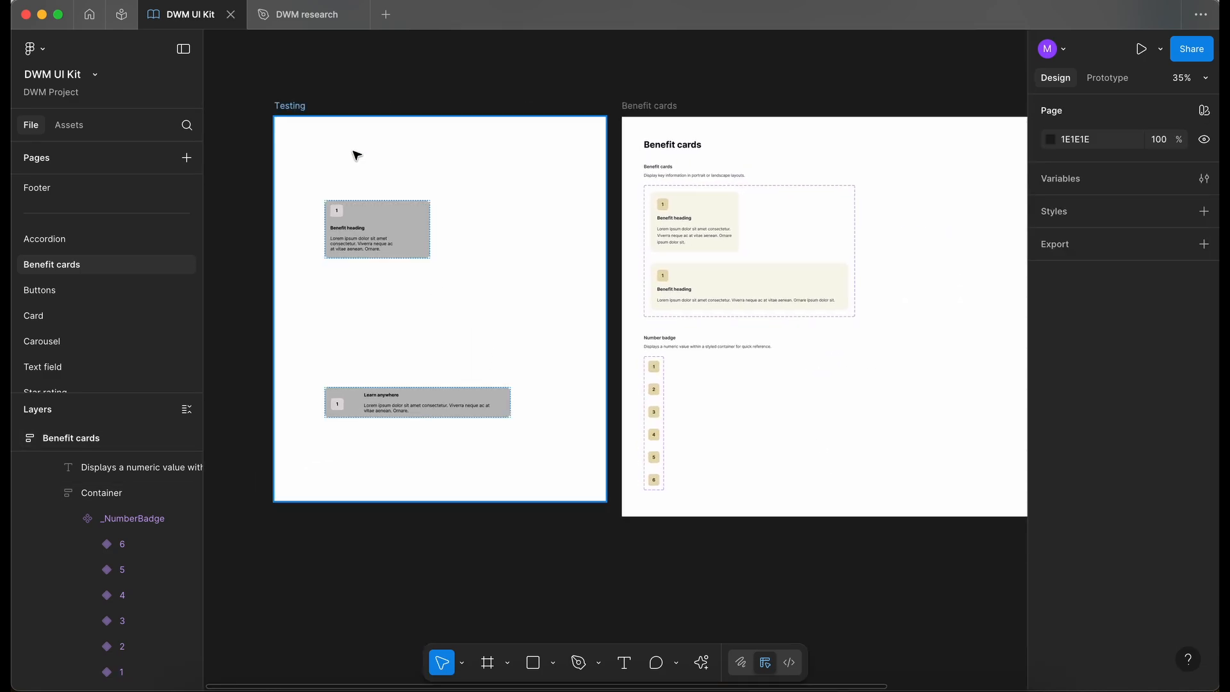
pyautogui.scroll(5, 354, 410)
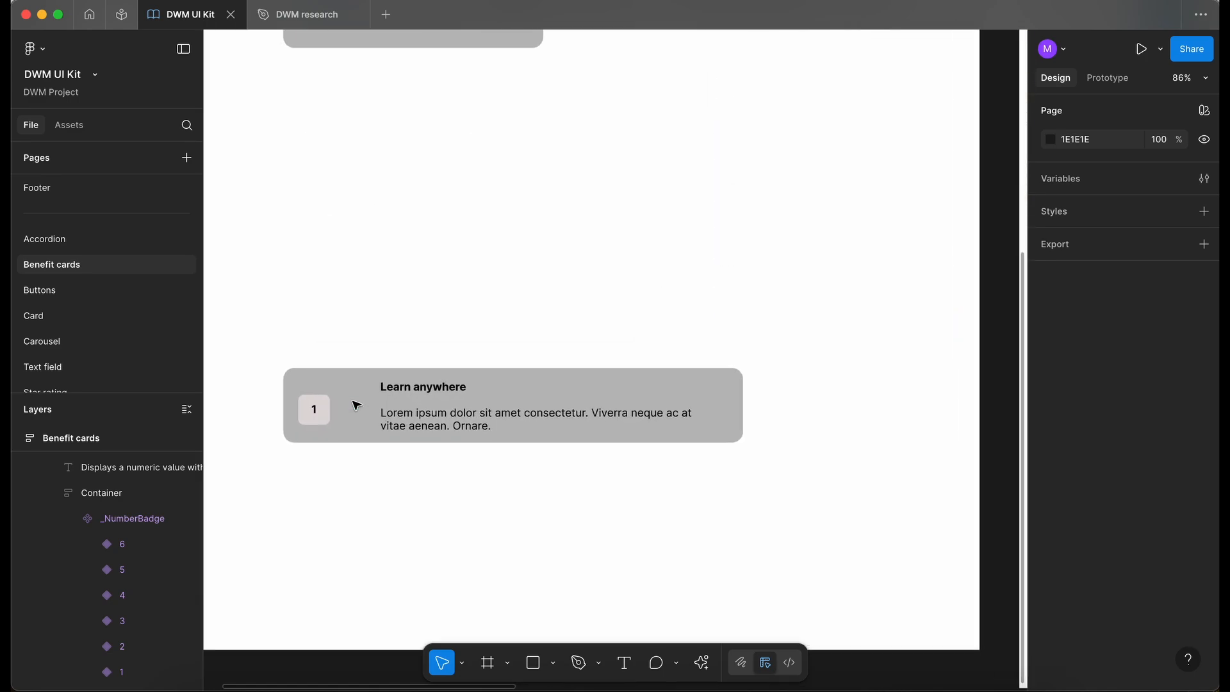
pyautogui.scroll(-4, 333, 404)
pyautogui.hscroll(1, 756, 227)
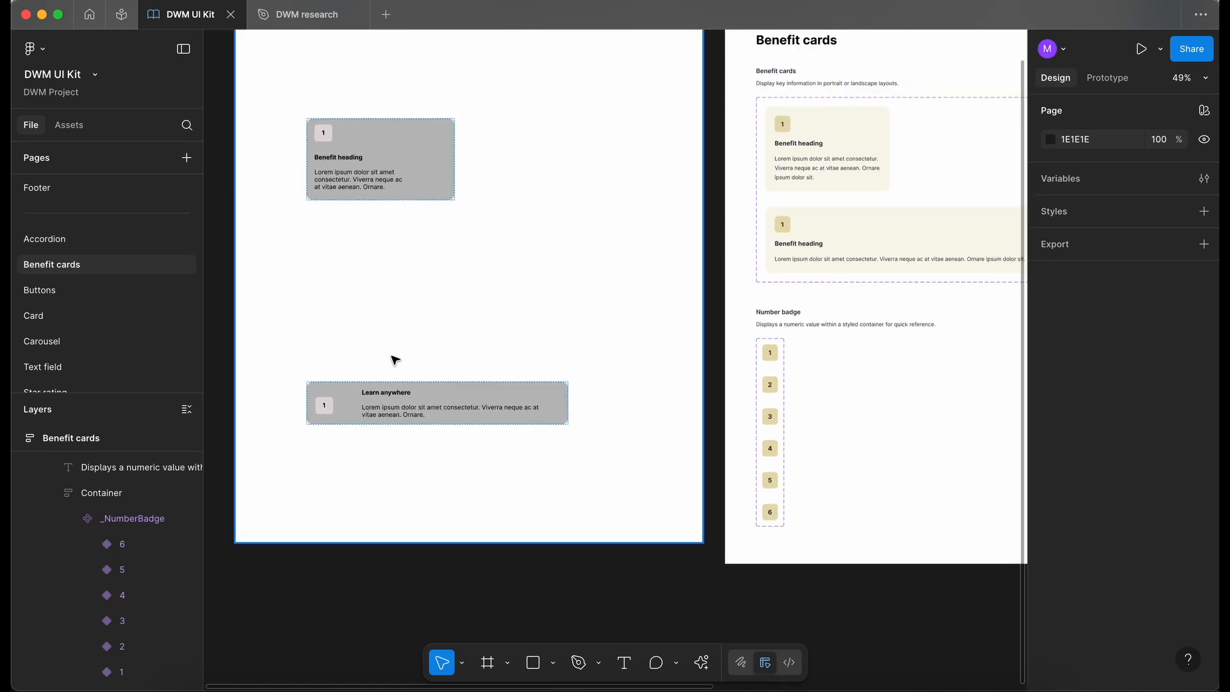
pyautogui.scroll(5, 321, 416)
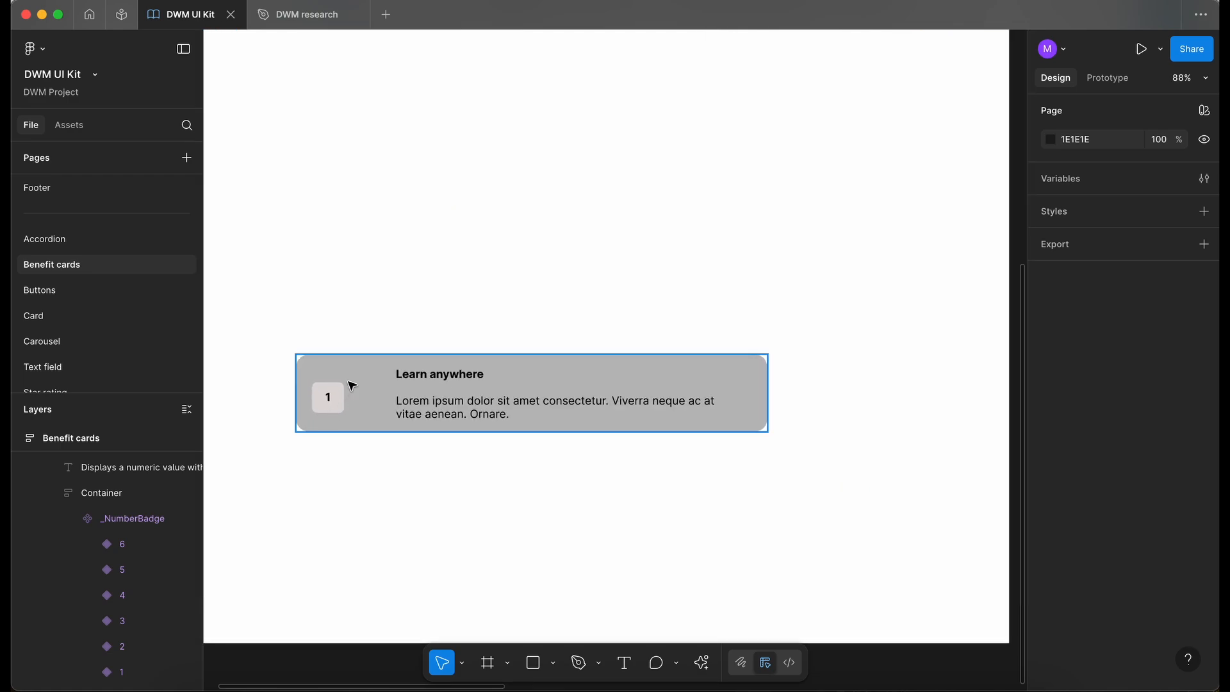
pyautogui.hscroll(10, 392, 442)
pyautogui.scroll(-2, 392, 442)
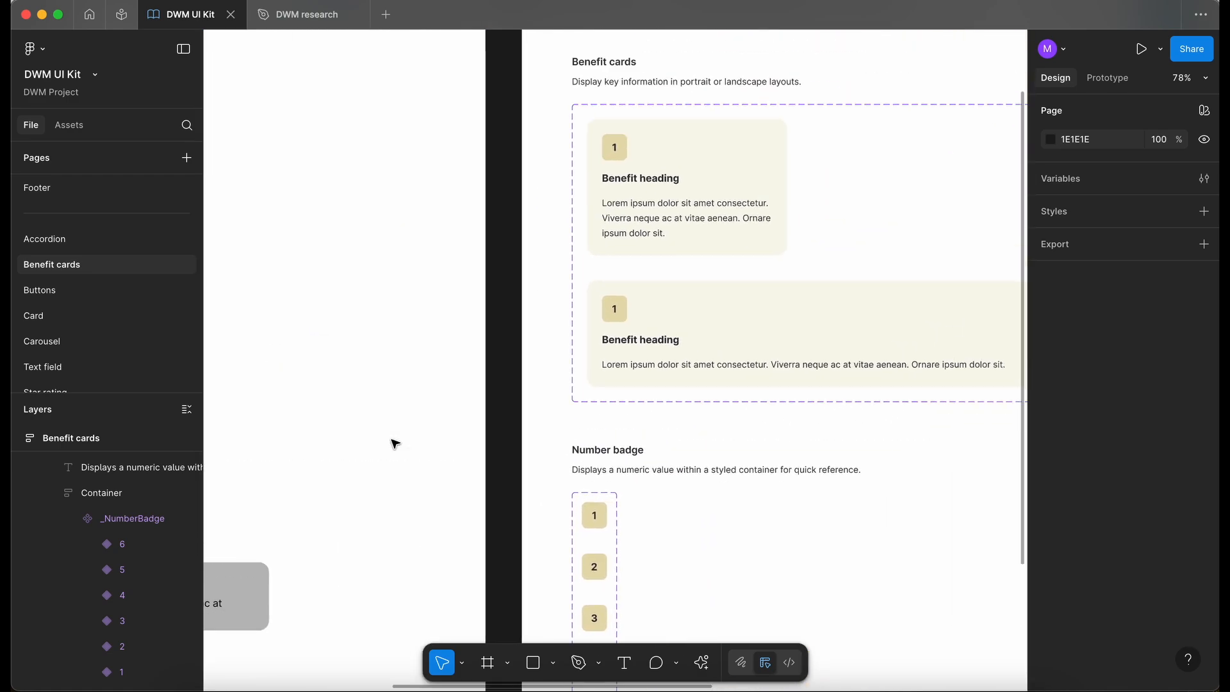
# Step: Wrap the Landscape card's Heading and Content layers in an auto layout frame and name it Container
pyautogui.click(623, 370)
pyautogui.click(623, 371)
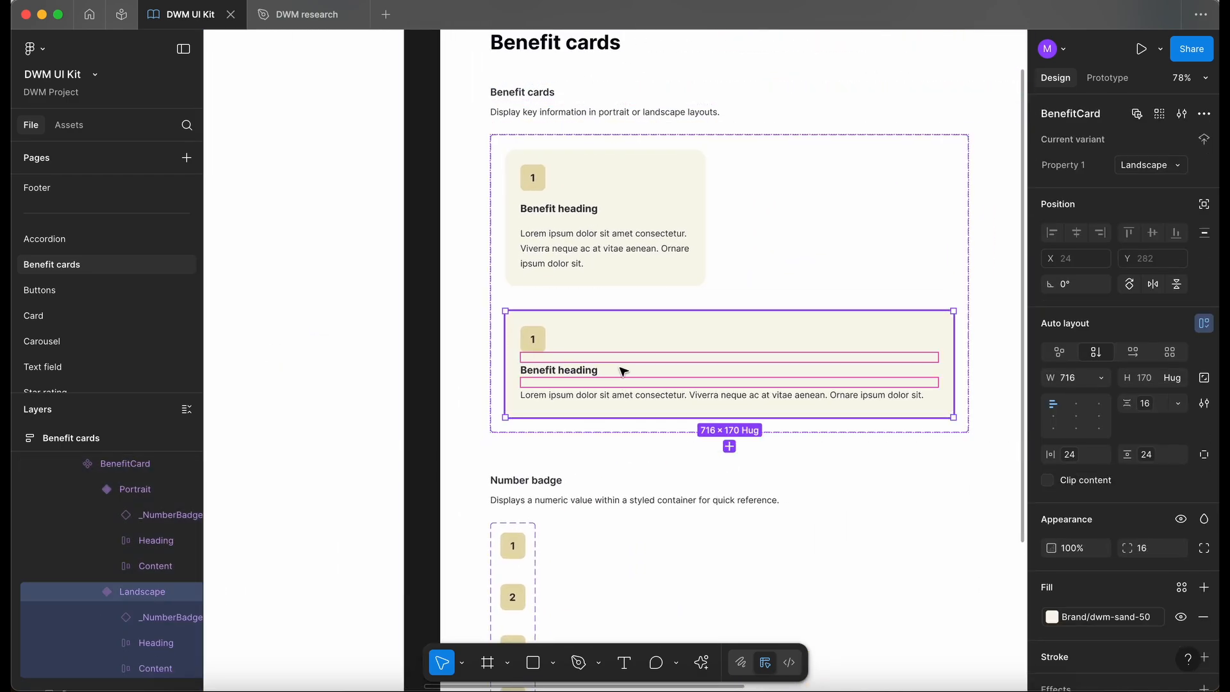
pyautogui.hscroll(5, 622, 370)
pyautogui.scroll(-1, 623, 370)
pyautogui.click(442, 332)
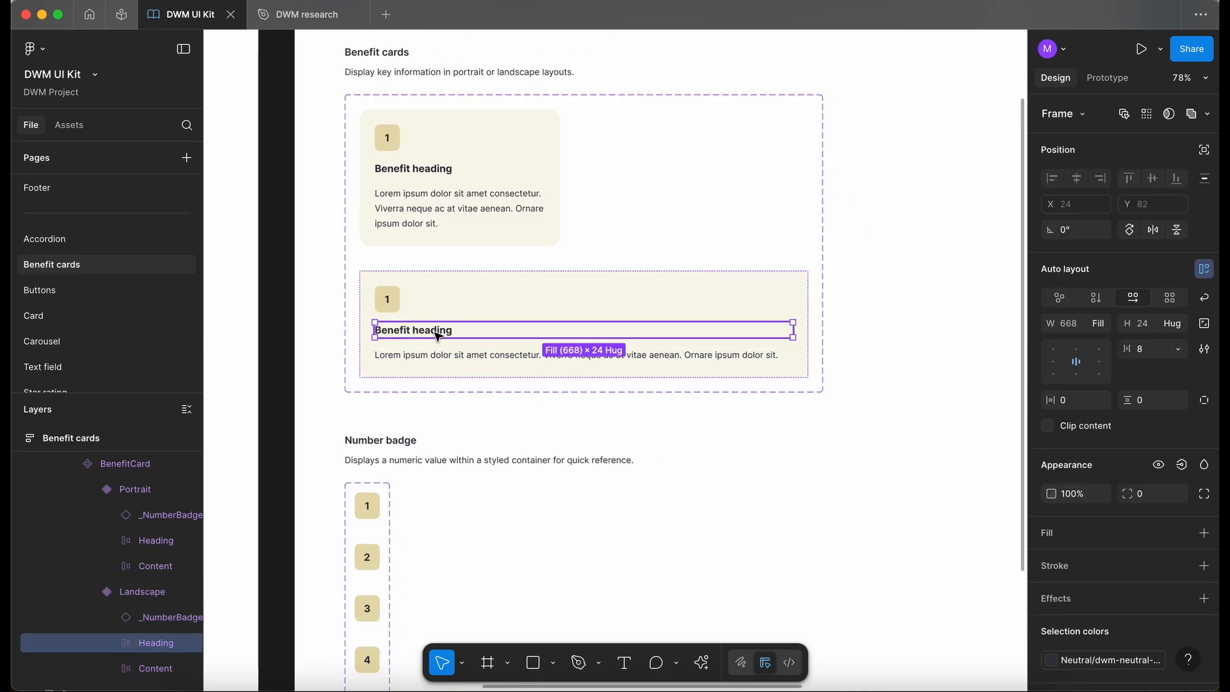
pyautogui.keyDown('shift'); pyautogui.click(445, 360); pyautogui.keyUp('shift')
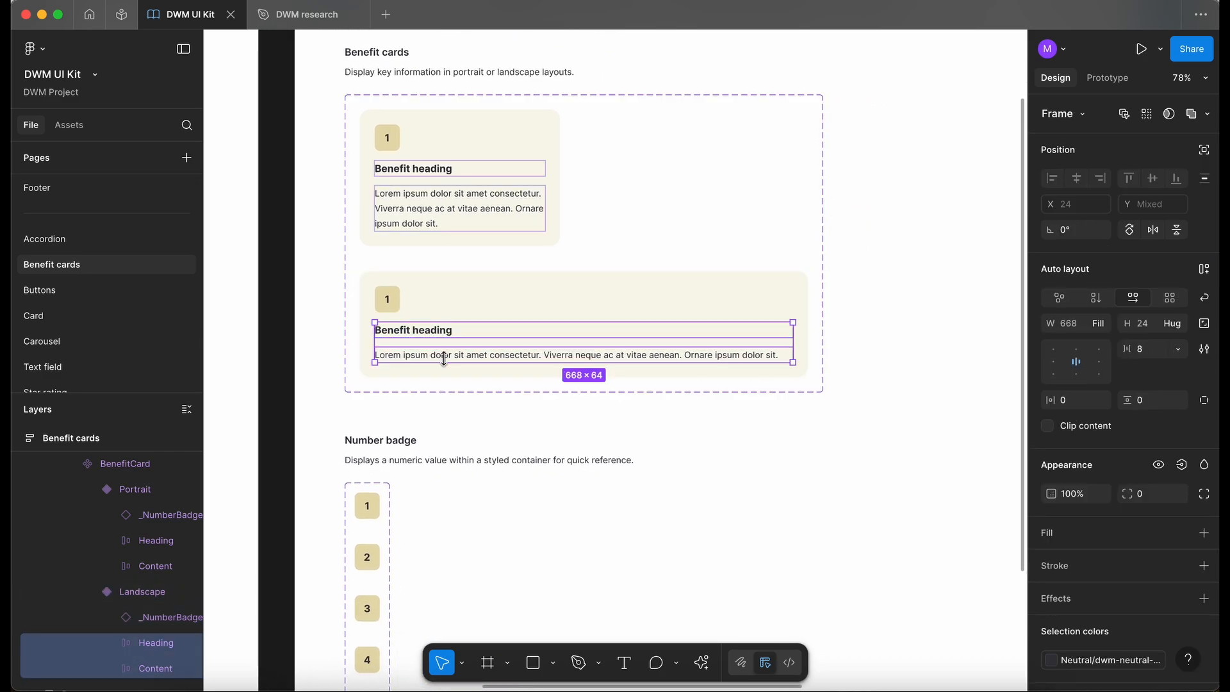
pyautogui.hotkey('shift', 'a')
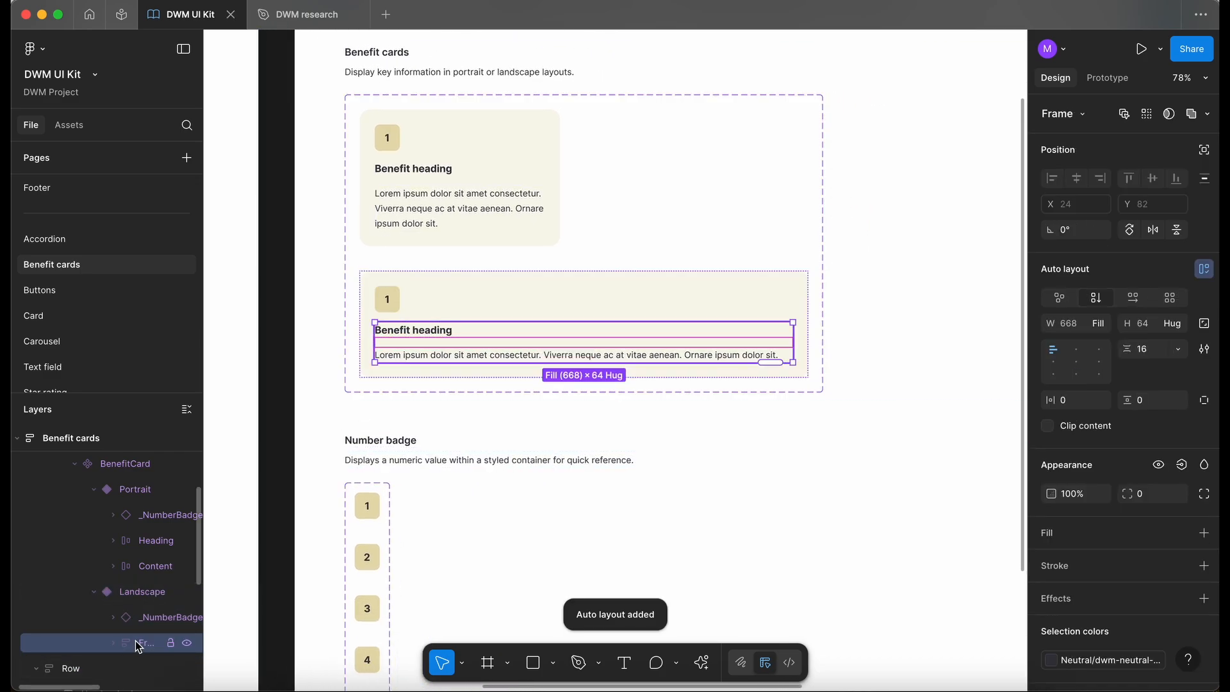
pyautogui.doubleClick(154, 643)
pyautogui.write('Container')
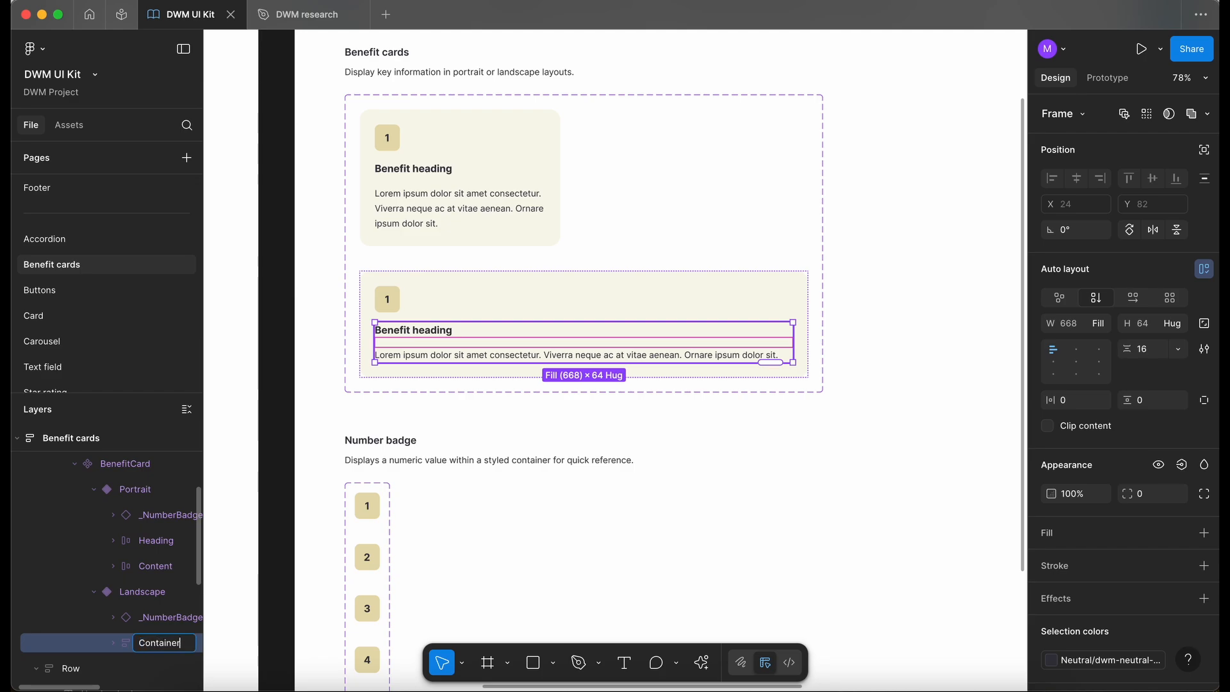
pyautogui.press('Return')
# Step: Set the Landscape variant's auto layout to horizontal flow with its contents aligned left and centered vertically
pyautogui.click(120, 591)
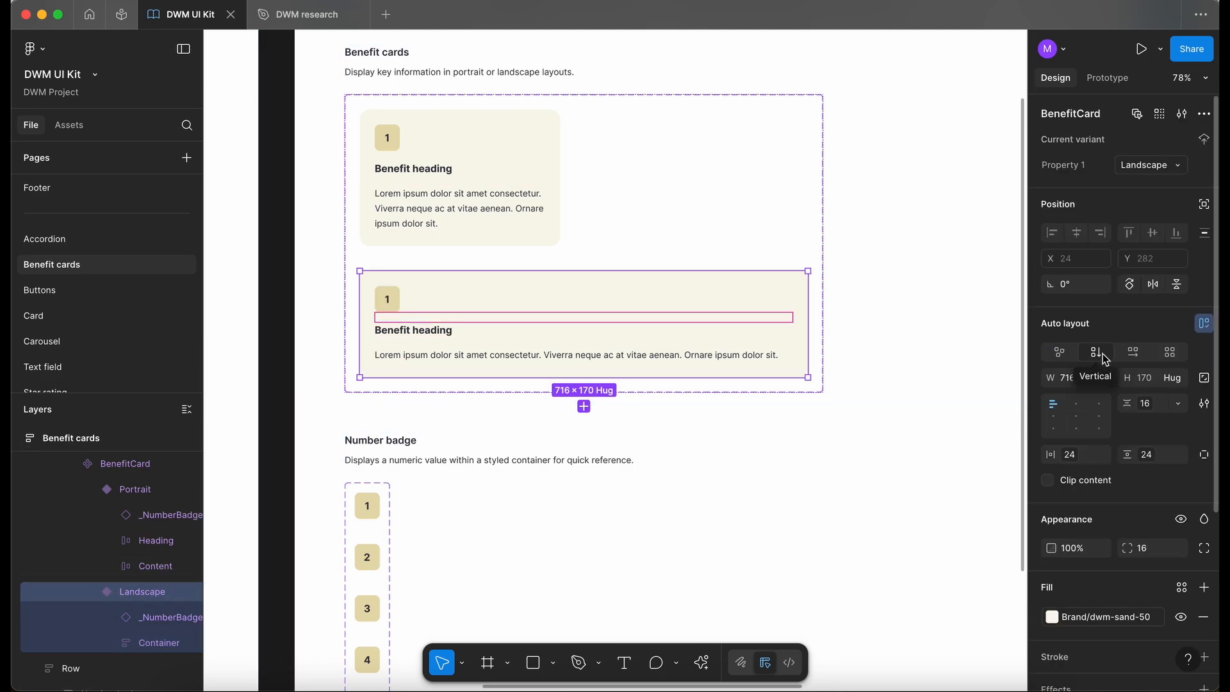
pyautogui.click(1132, 352)
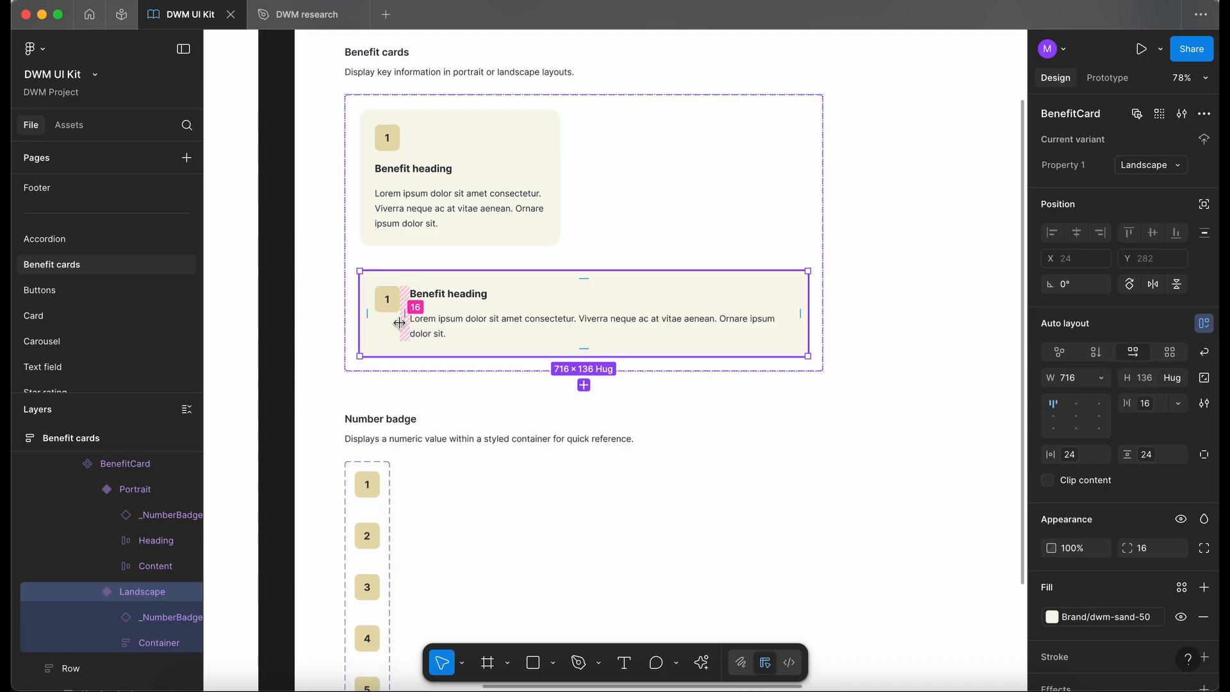
pyautogui.click(1057, 422)
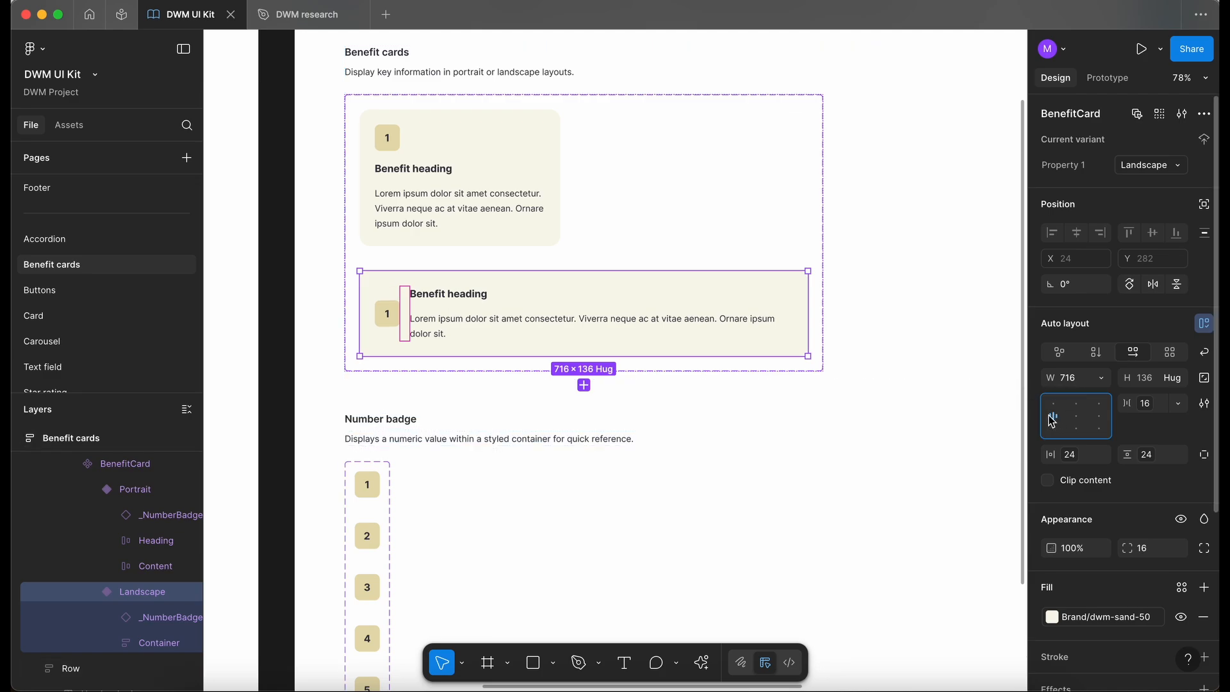
pyautogui.click(312, 378)
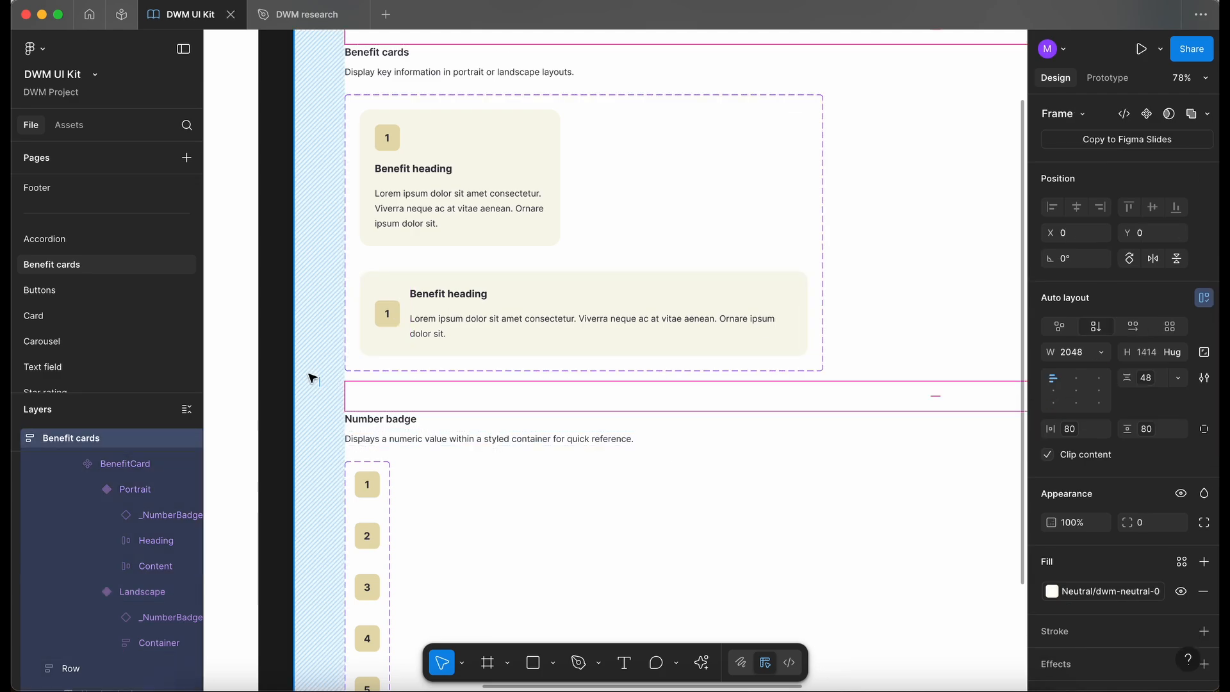
# Step: Set the Landscape variant's gap between the number badge and the text container to 24
pyautogui.hscroll(-2, 310, 378)
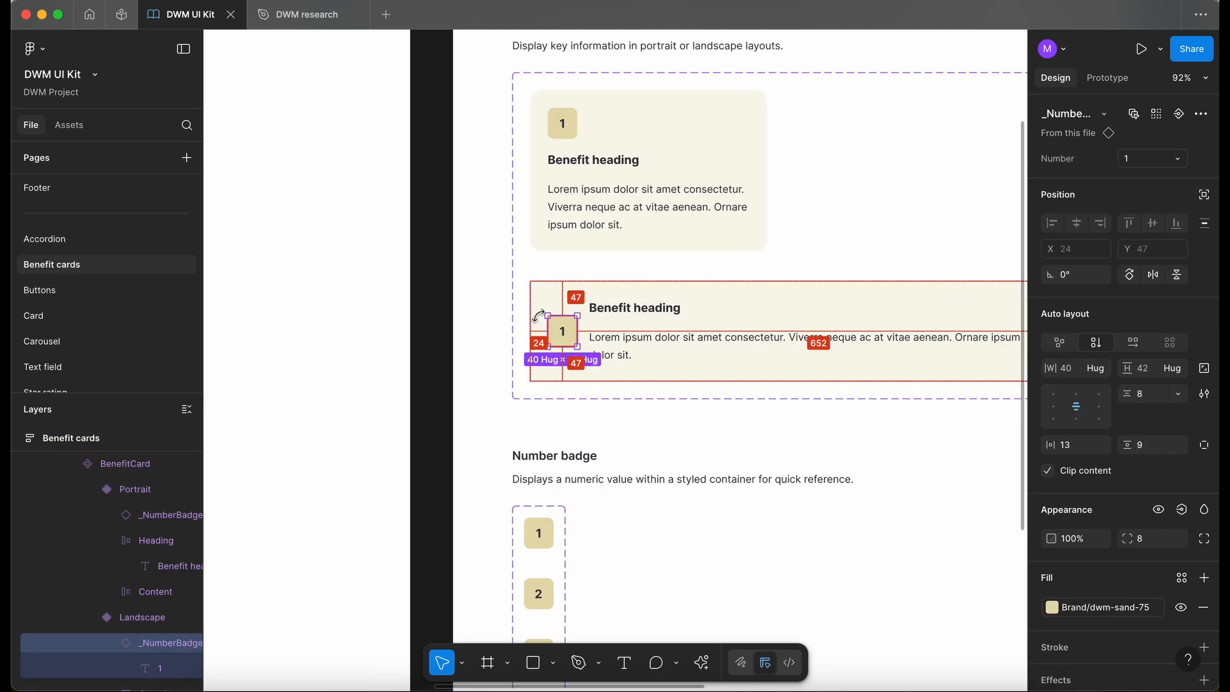
pyautogui.click(580, 299)
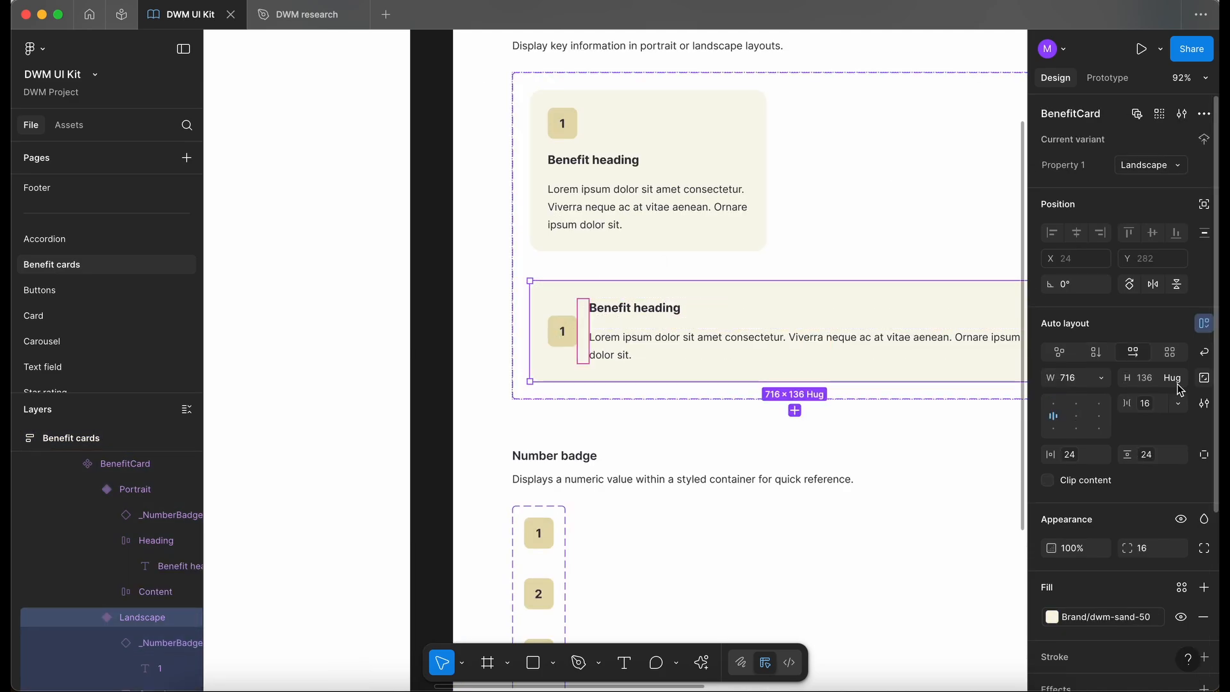
pyautogui.click(1149, 410)
pyautogui.click(1074, 585)
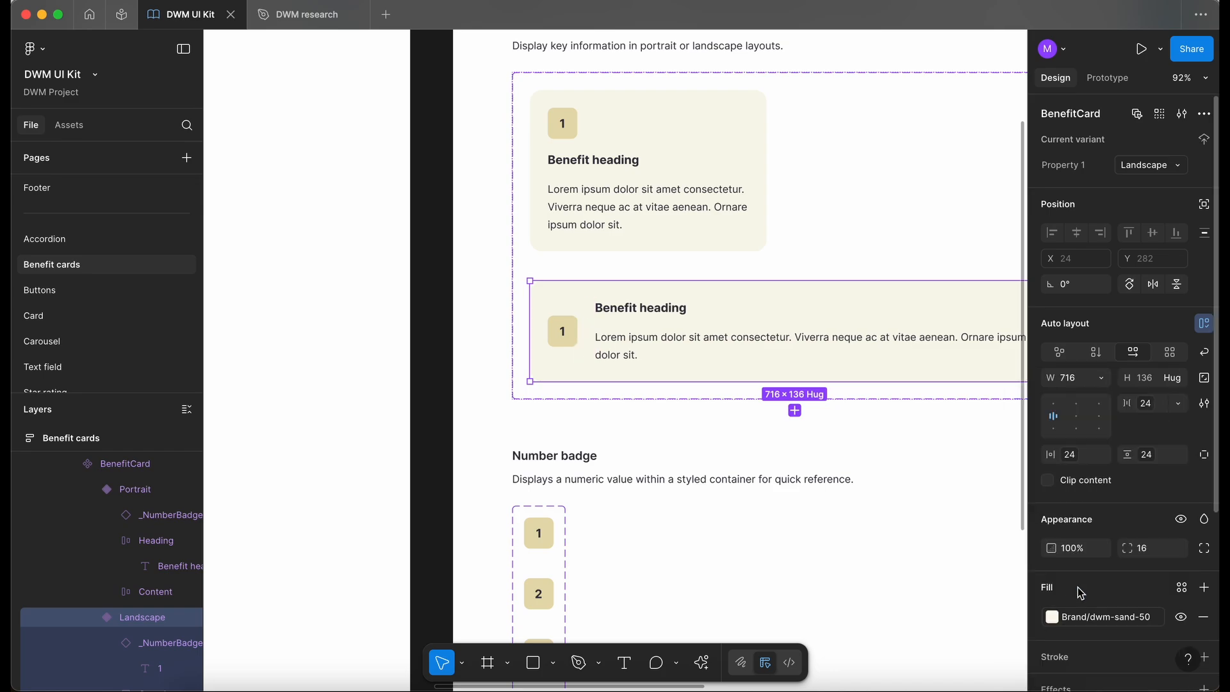
pyautogui.click(429, 423)
pyautogui.scroll(-2, 430, 423)
pyautogui.hscroll(2, 473, 358)
pyautogui.scroll(-3, 476, 362)
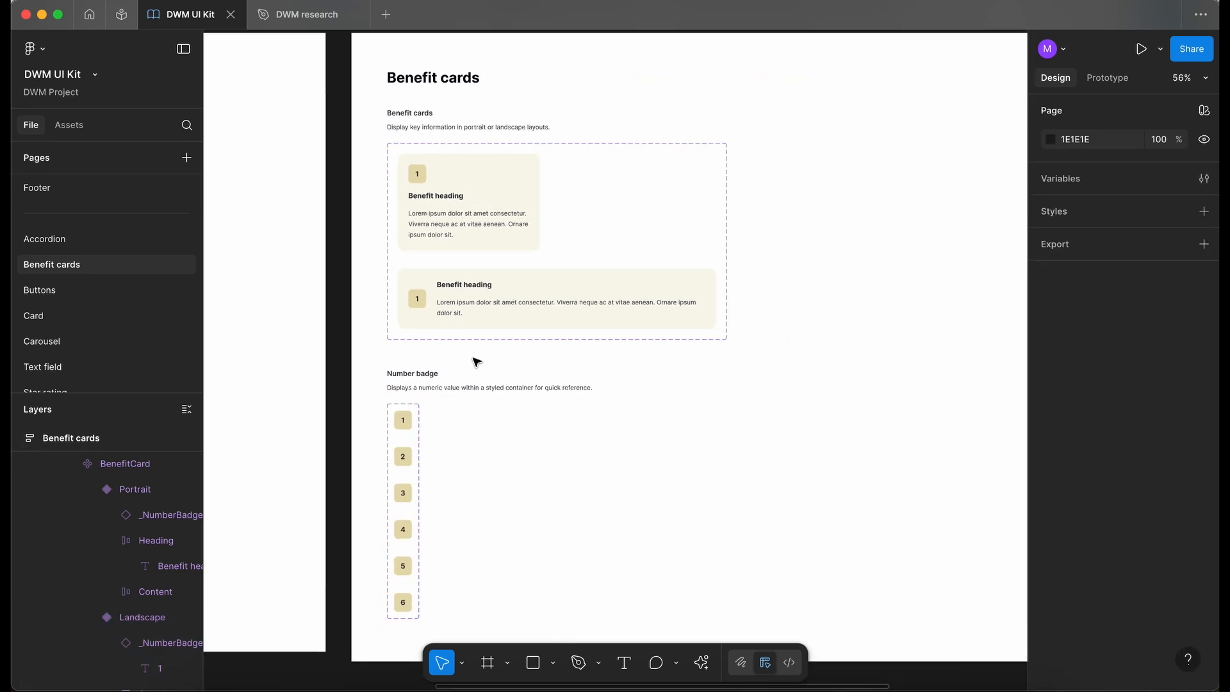
# Step: Remove auto layout from the Testing frame and move the gray draft cards out of it into a separate frame
pyautogui.hscroll(-2, 475, 358)
pyautogui.click(403, 203)
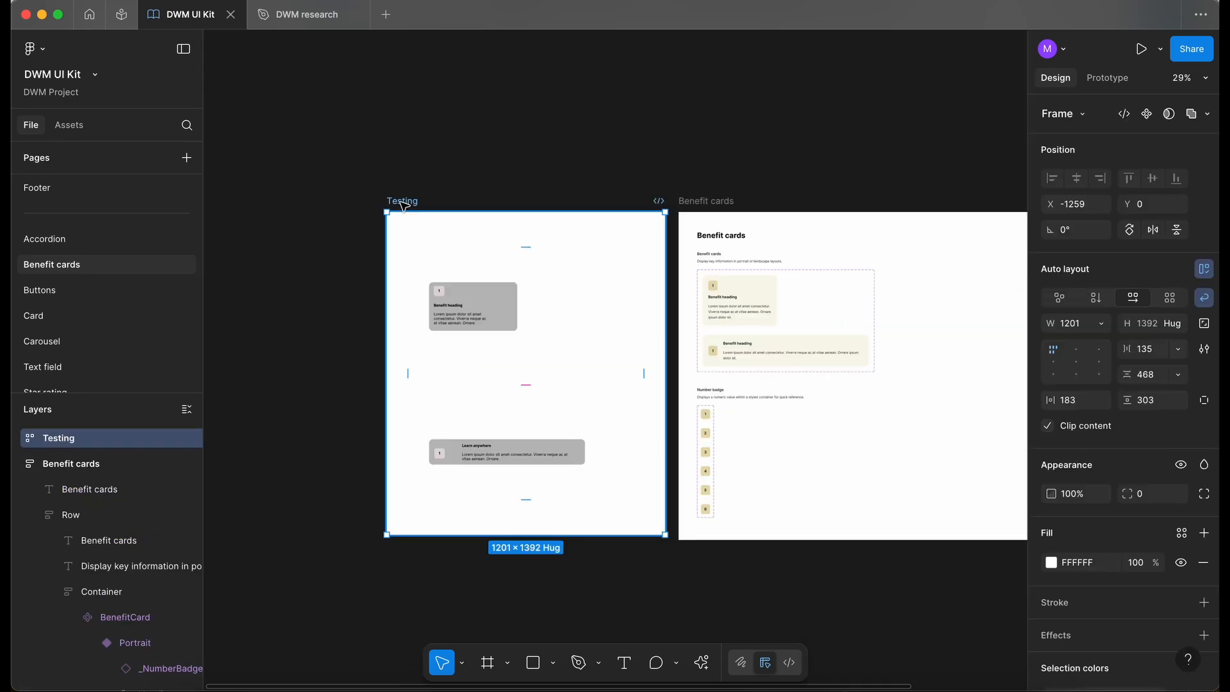
pyautogui.rightClick(409, 205)
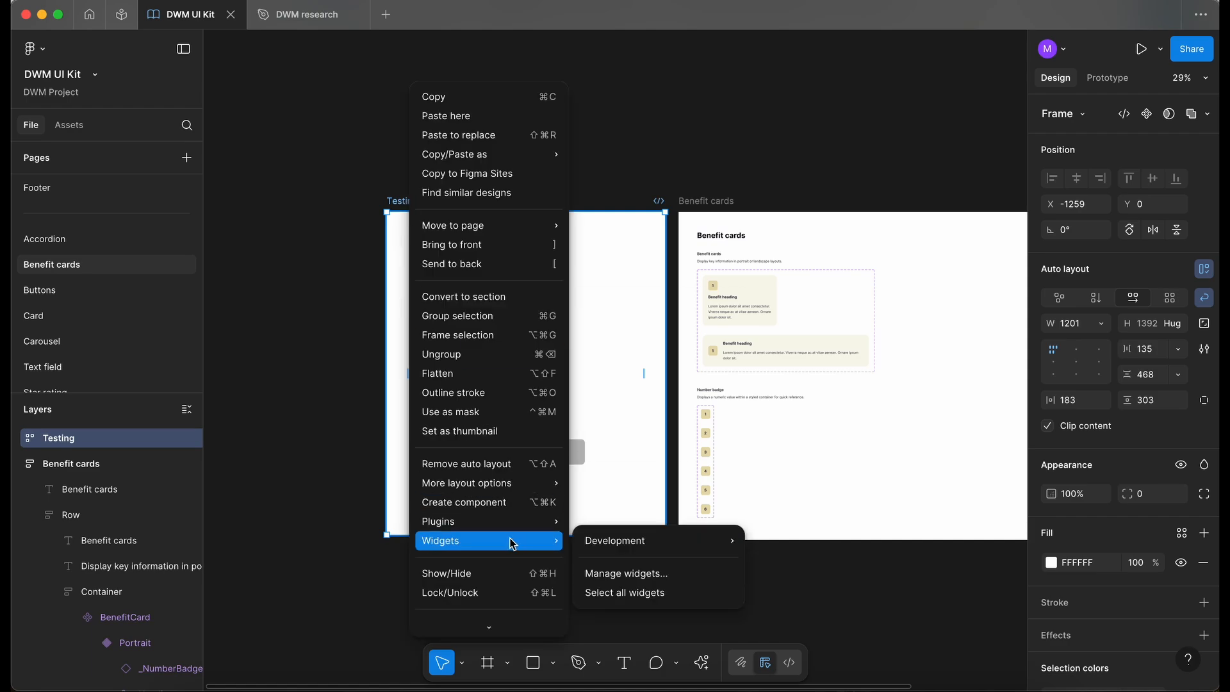
pyautogui.click(499, 463)
pyautogui.moveTo(610, 549); pyautogui.dragTo(487, 312)
pyautogui.hscroll(-4, 488, 313)
pyautogui.moveTo(735, 280); pyautogui.dragTo(359, 261)
pyautogui.press('f')
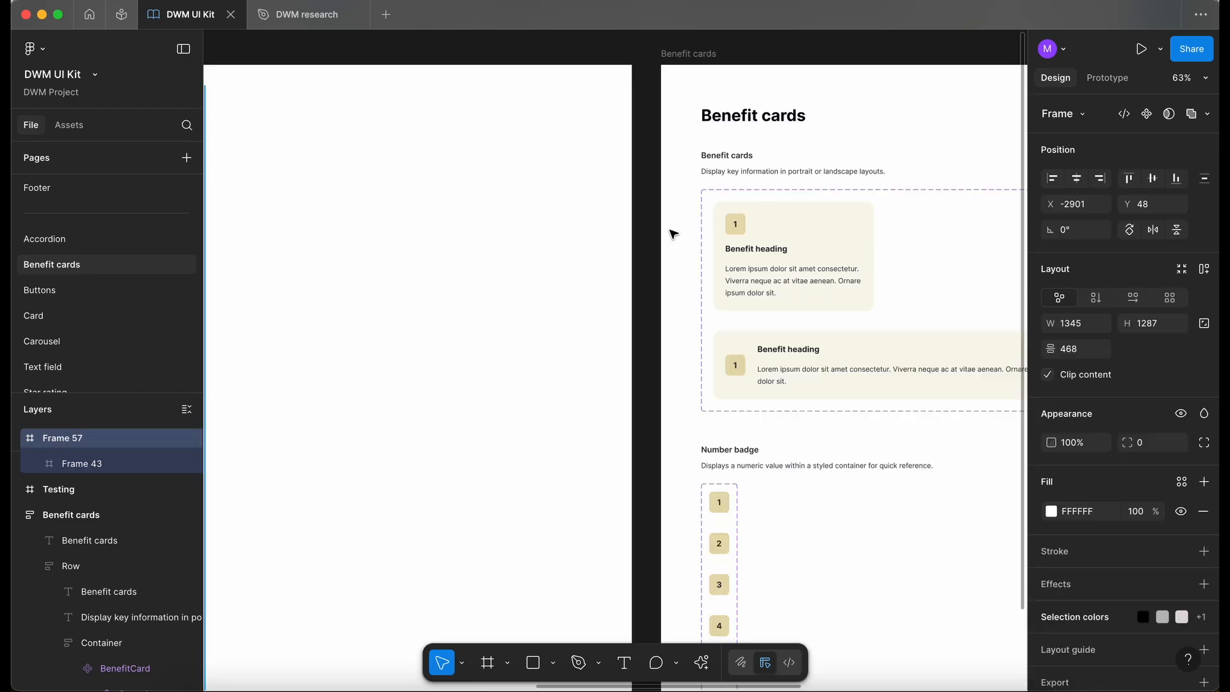
# Step: Place an instance of the Portrait BenefitCard variant in the empty Testing frame
pyautogui.click(810, 218)
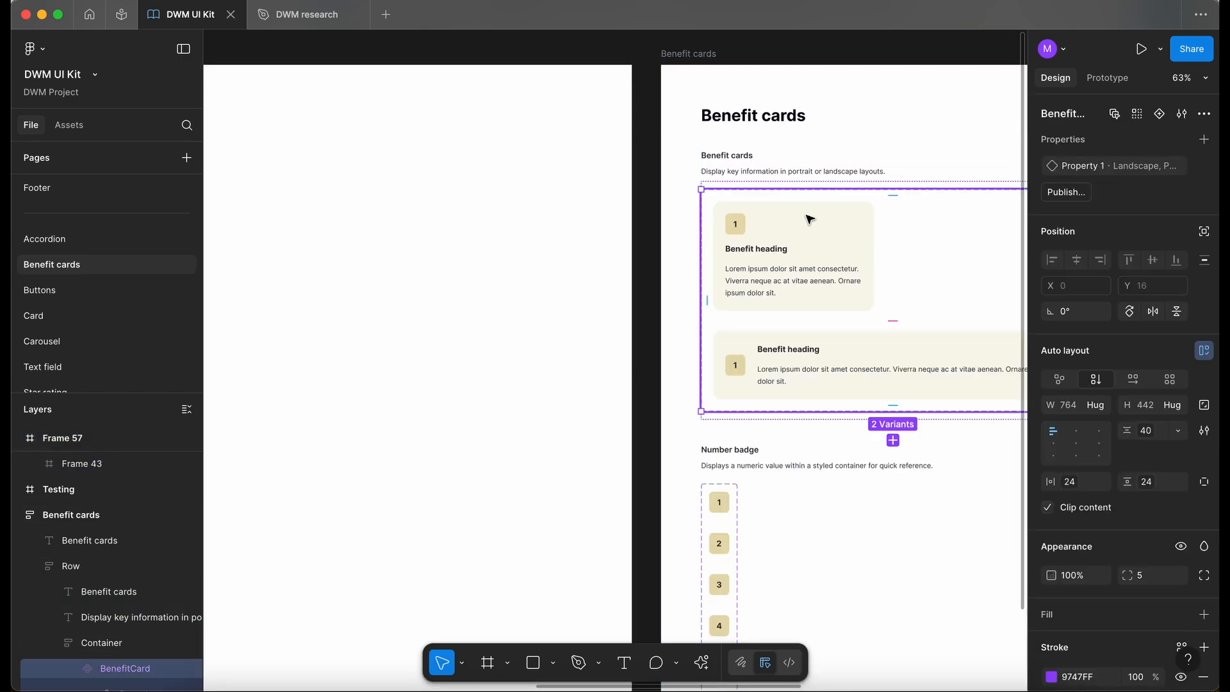
pyautogui.click(809, 219)
pyautogui.moveTo(831, 221); pyautogui.dragTo(436, 221)
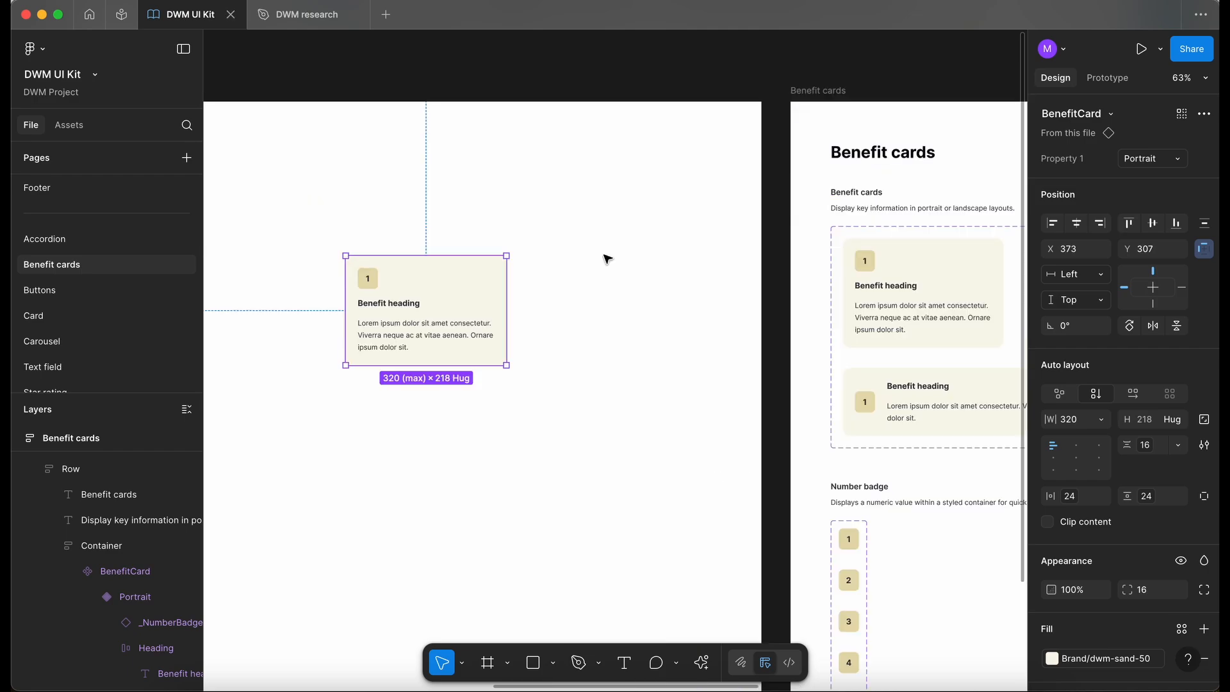
pyautogui.hscroll(4, 607, 259)
pyautogui.scroll(-2, 608, 259)
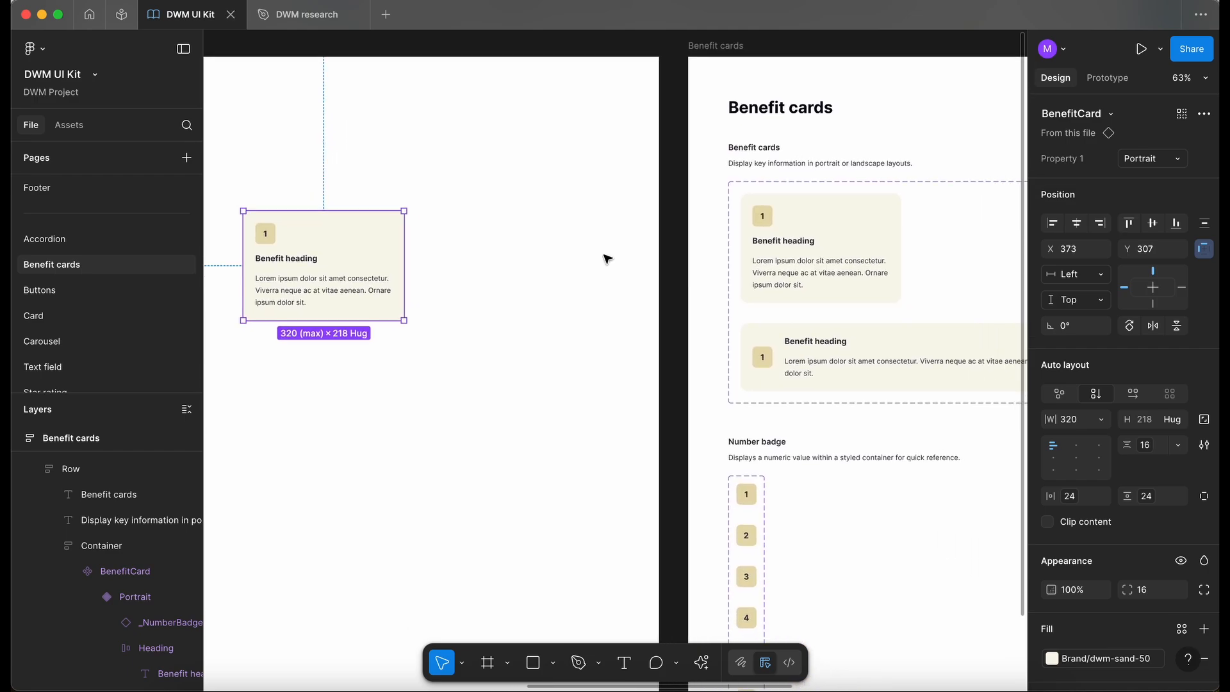
pyautogui.click(966, 186)
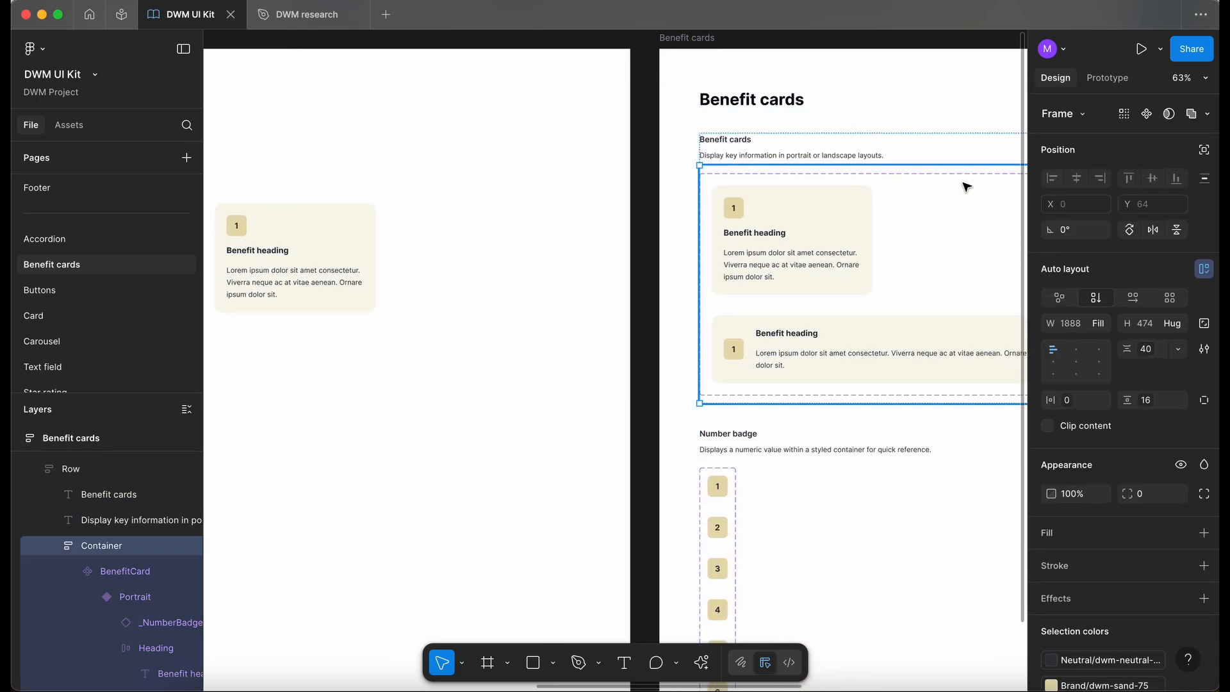
# Step: Rename the BenefitCard component set's variant property to Orientation
pyautogui.click(966, 186)
pyautogui.doubleClick(1075, 166)
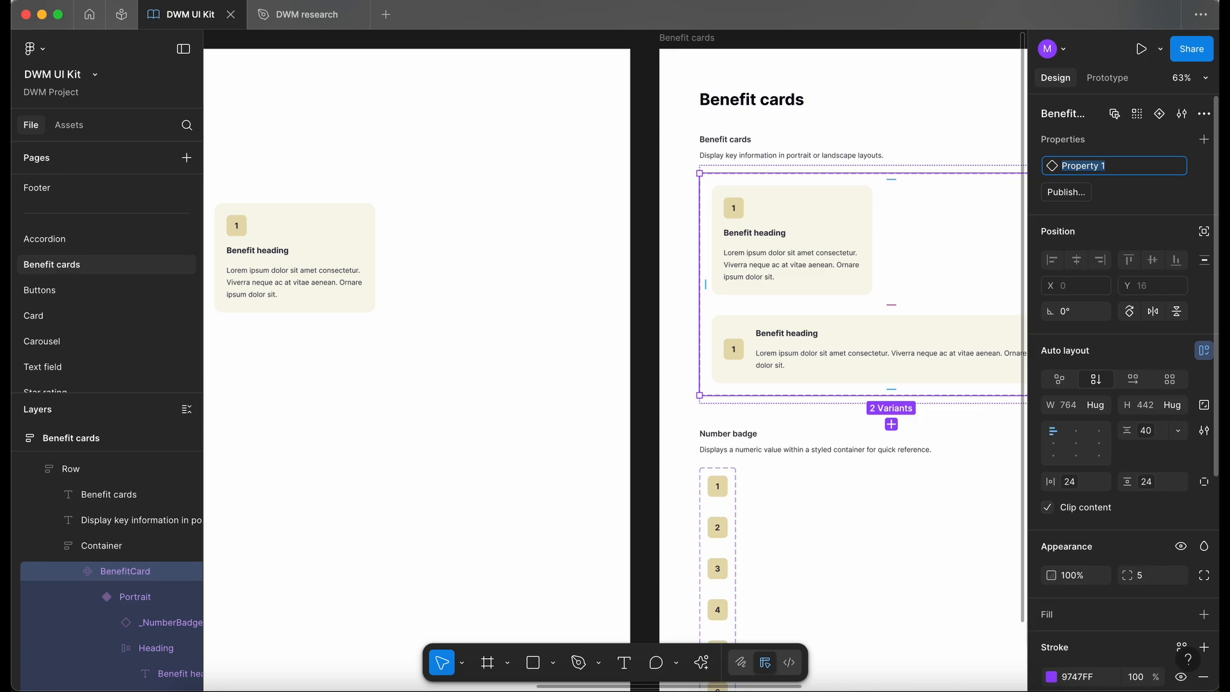
pyautogui.write('O')
pyautogui.write('rientation')
pyautogui.press('Return')
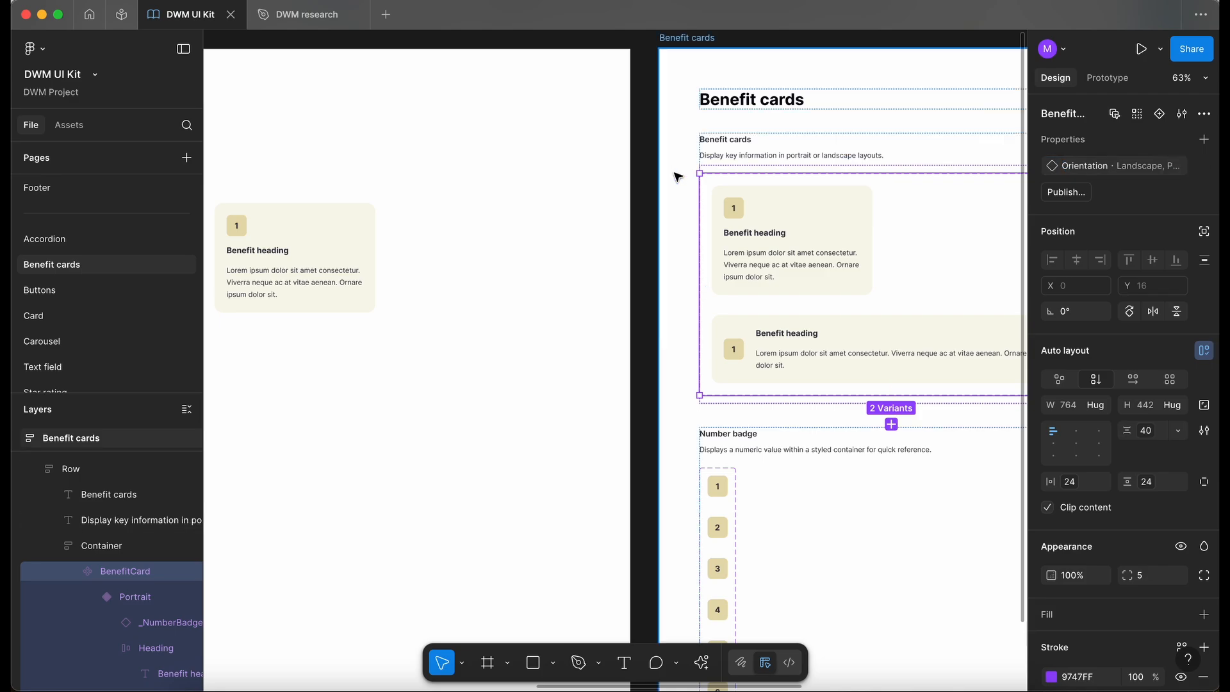
# Step: Switch the BenefitCard instance in the Testing frame between Landscape and Portrait, leave it on Portrait, and move it to about X 499, Y 312
pyautogui.click(329, 267)
pyautogui.hscroll(-3, 329, 266)
pyautogui.scroll(-1, 329, 267)
pyautogui.scroll(1, 329, 267)
pyautogui.hscroll(1, 328, 267)
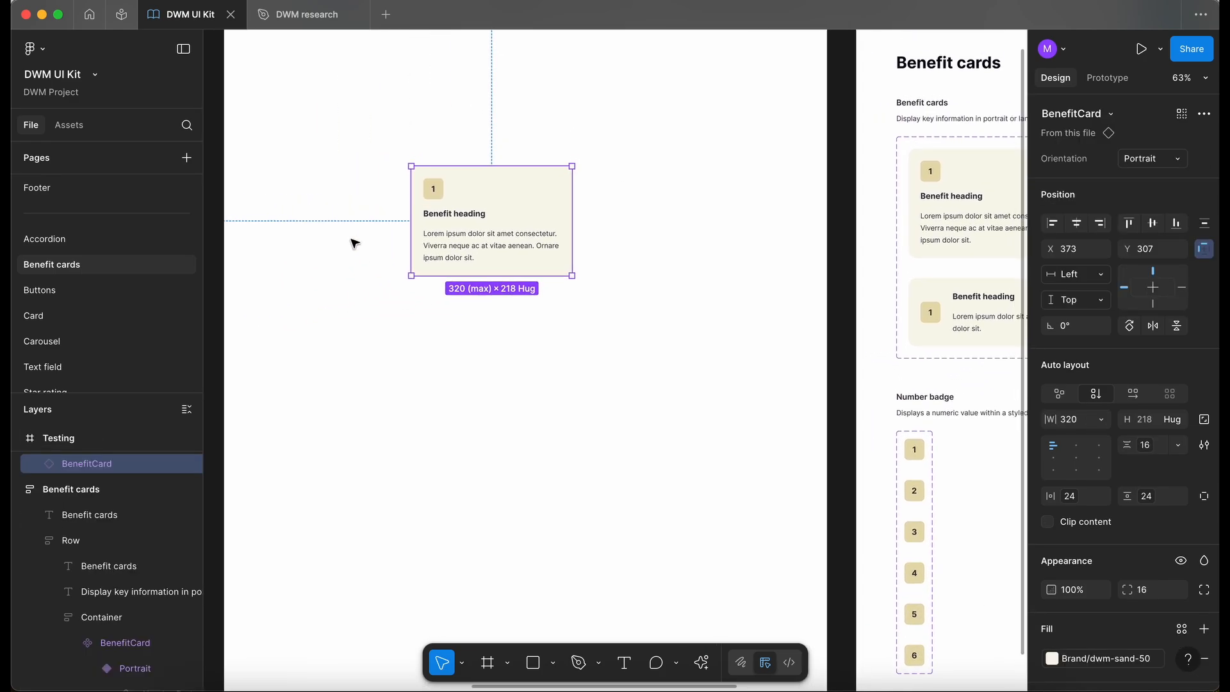
pyautogui.click(1175, 160)
pyautogui.click(1150, 139)
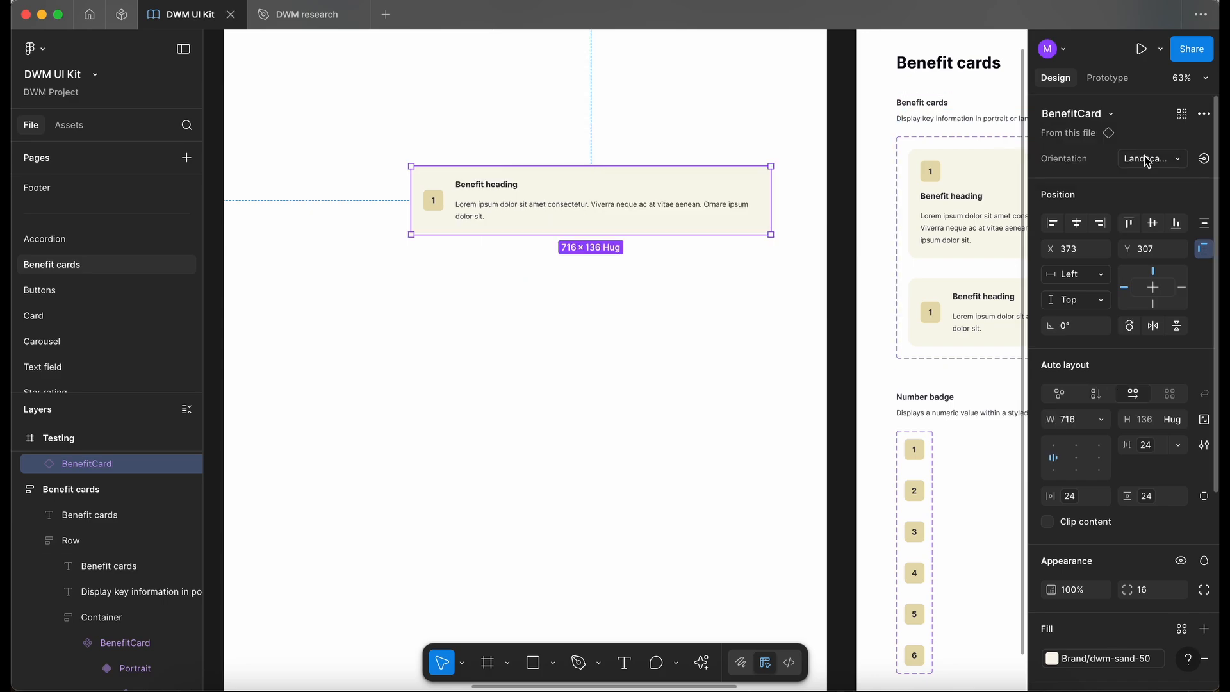
pyautogui.click(1144, 160)
pyautogui.click(1143, 172)
pyautogui.click(1144, 163)
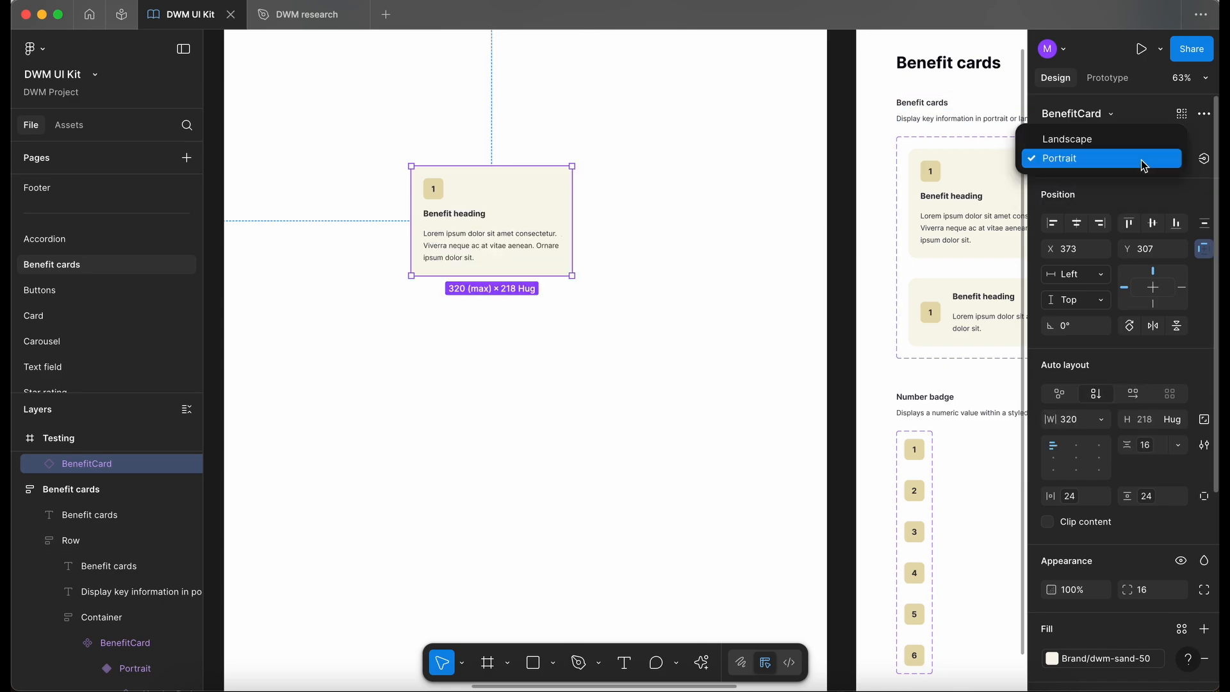
pyautogui.click(1129, 132)
pyautogui.click(1150, 159)
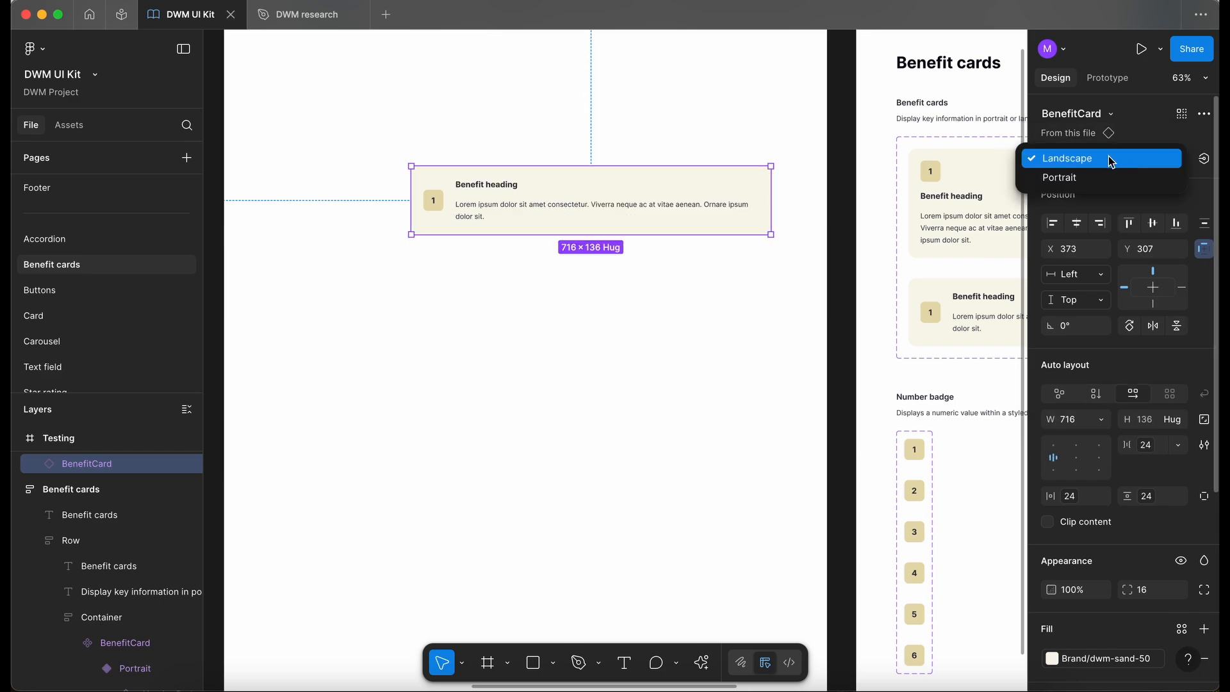
pyautogui.click(1142, 174)
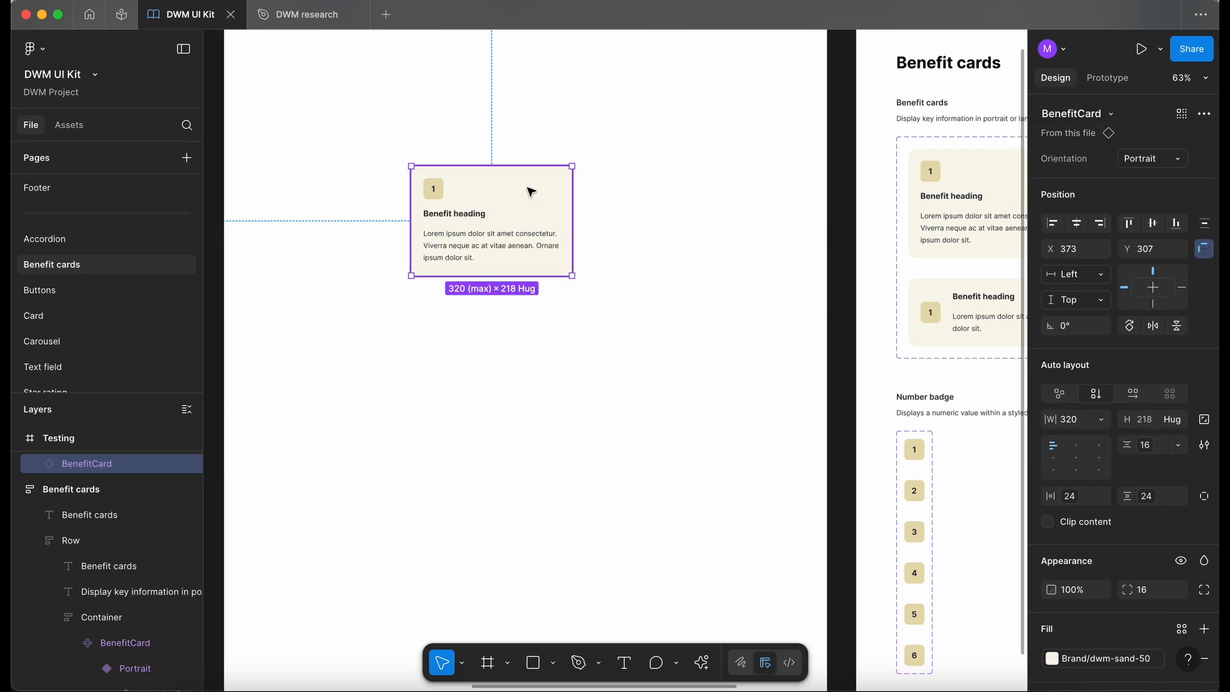
pyautogui.moveTo(531, 191); pyautogui.dragTo(592, 193)
# Step: Create a text property named Content from the Portrait variant's body text and apply it to the Landscape variant's body text
pyautogui.hscroll(3, 594, 194)
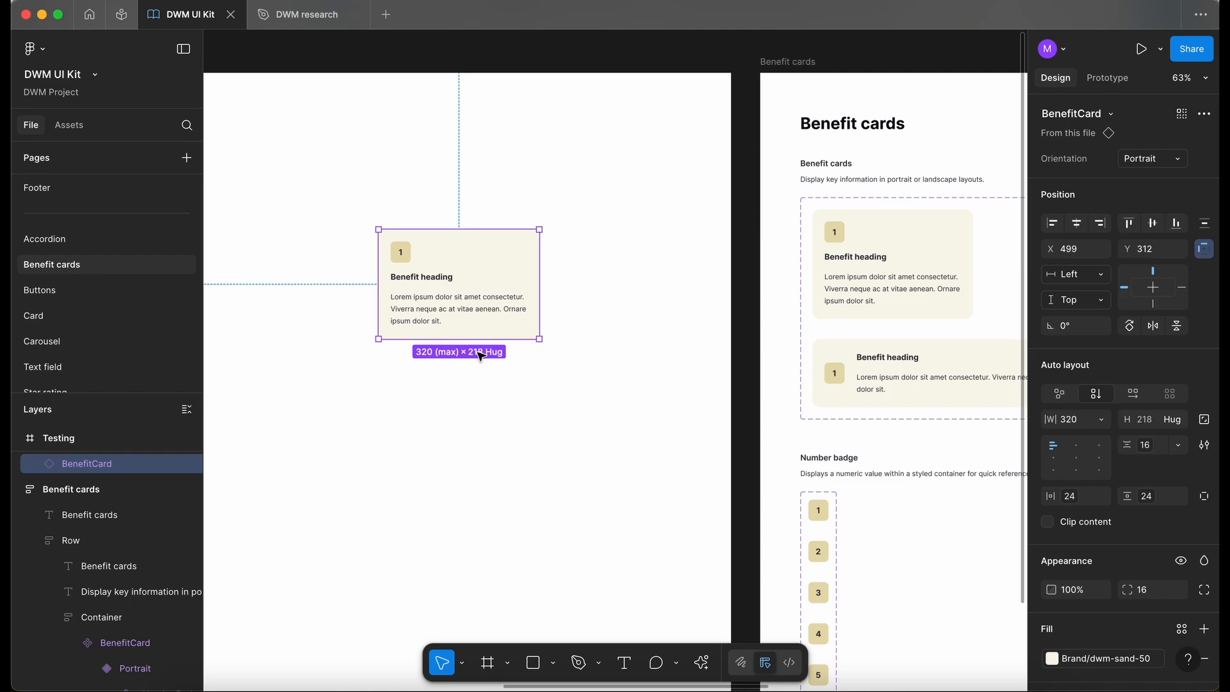
pyautogui.keyDown('super'); pyautogui.click(859, 286); pyautogui.keyUp('super')
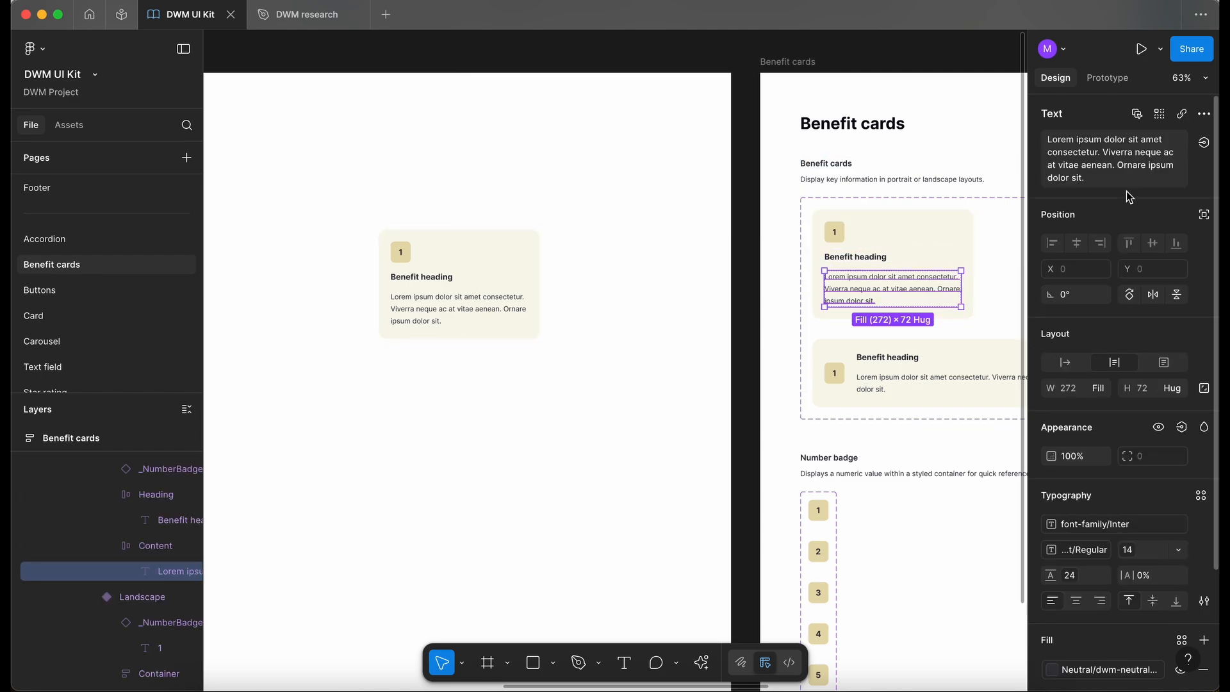
pyautogui.hscroll(5, 693, 255)
pyautogui.hscroll(3, 723, 247)
pyautogui.scroll(5, 729, 241)
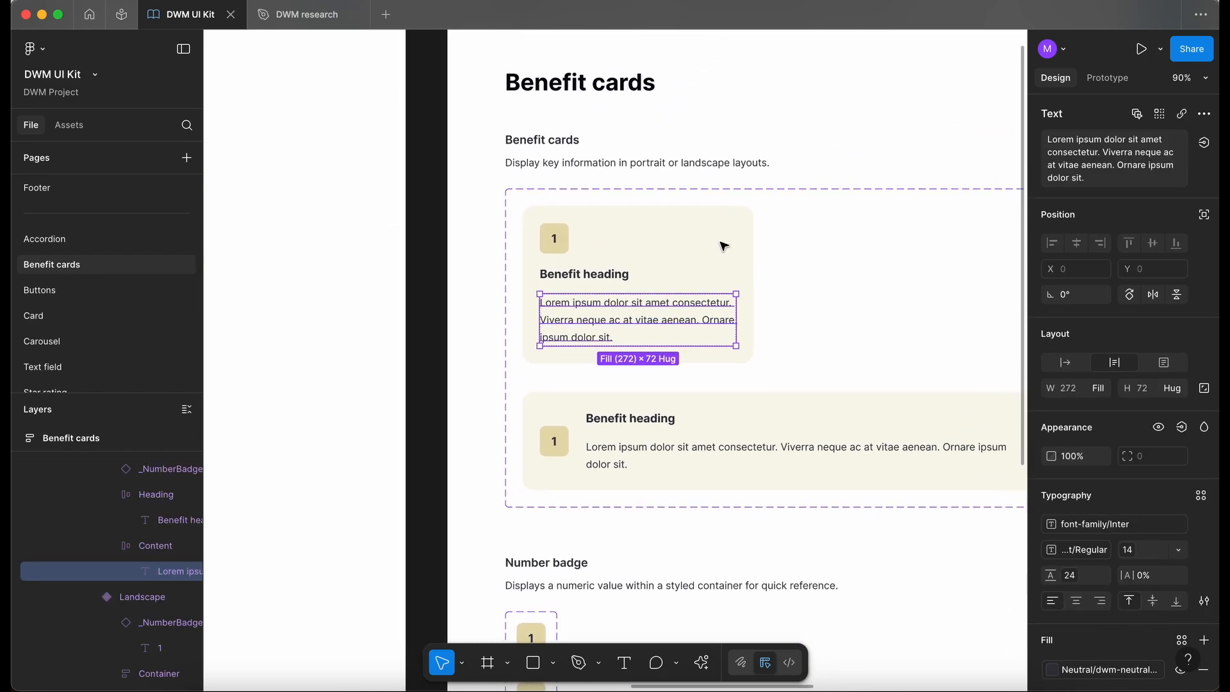
pyautogui.click(1204, 143)
pyautogui.click(1194, 201)
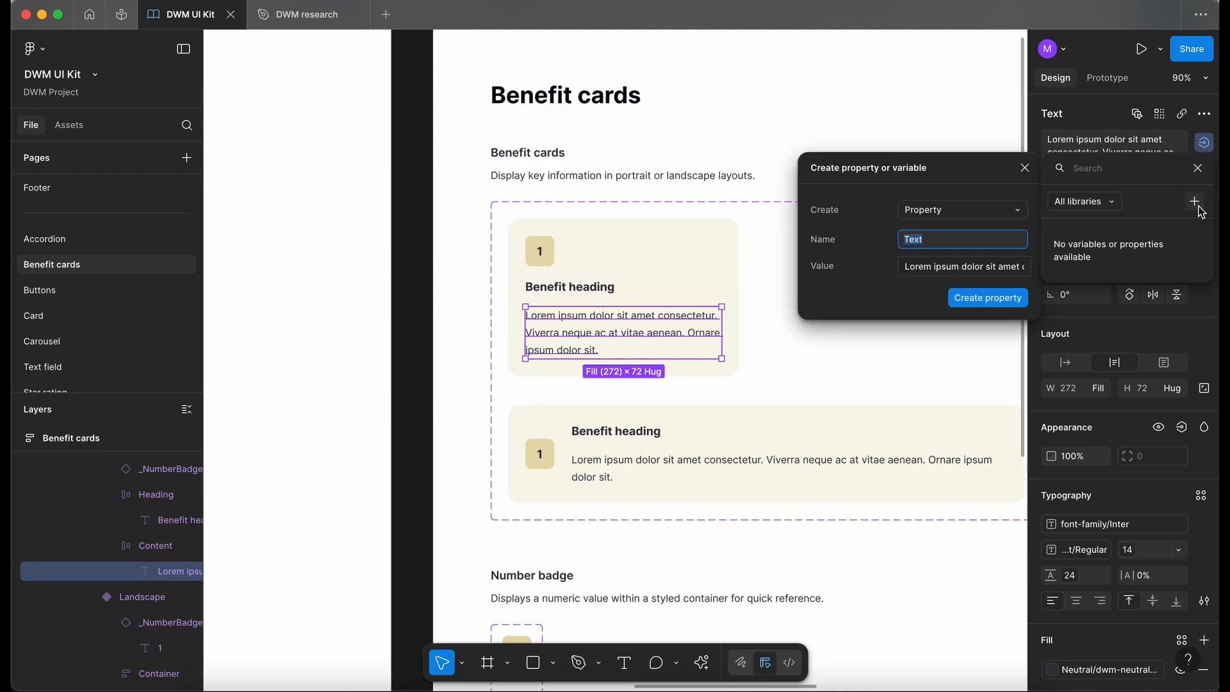
pyautogui.write('Conta')
pyautogui.press('Return')
pyautogui.click(1205, 144)
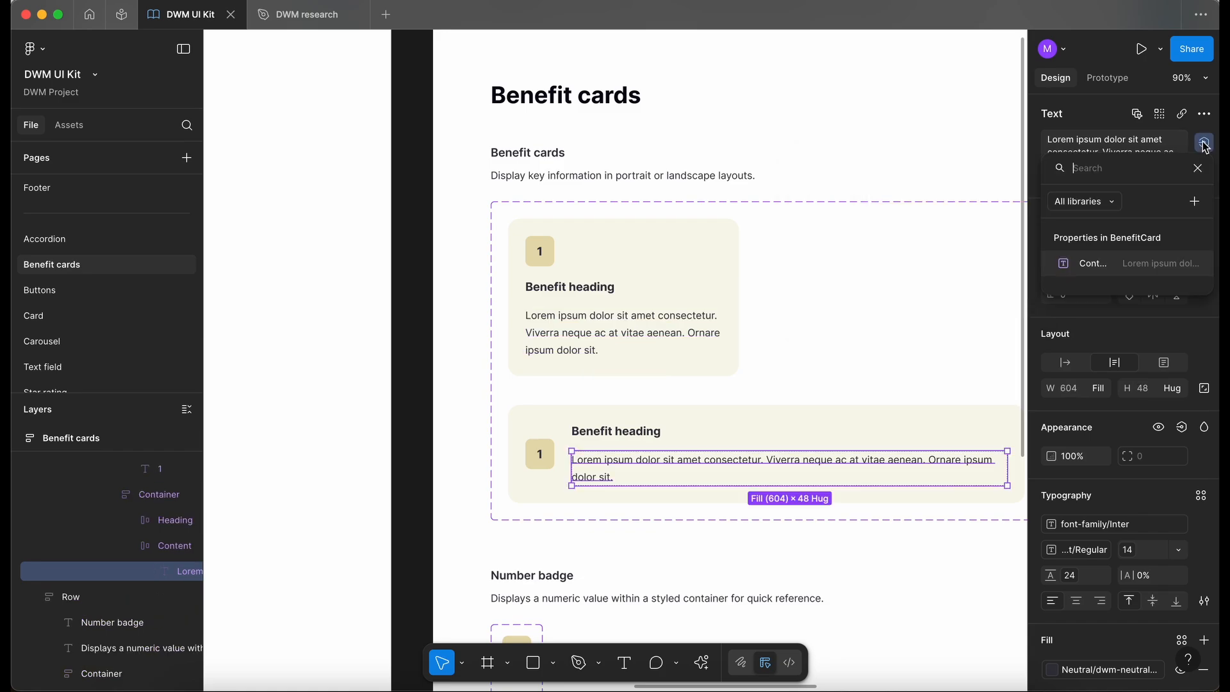
pyautogui.click(1107, 276)
# Step: Create a text property named Heading for the heading text of both the Portrait and Landscape variants
pyautogui.click(570, 286)
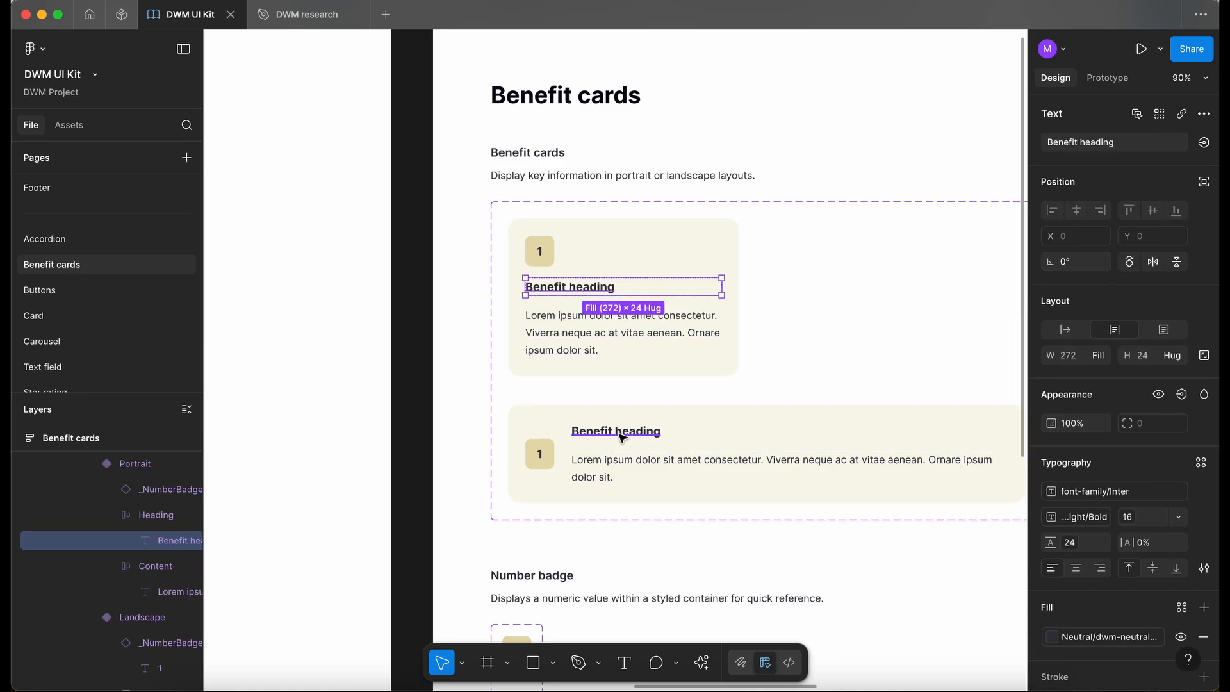
pyautogui.keyDown('shift'); pyautogui.click(622, 438); pyautogui.keyUp('shift')
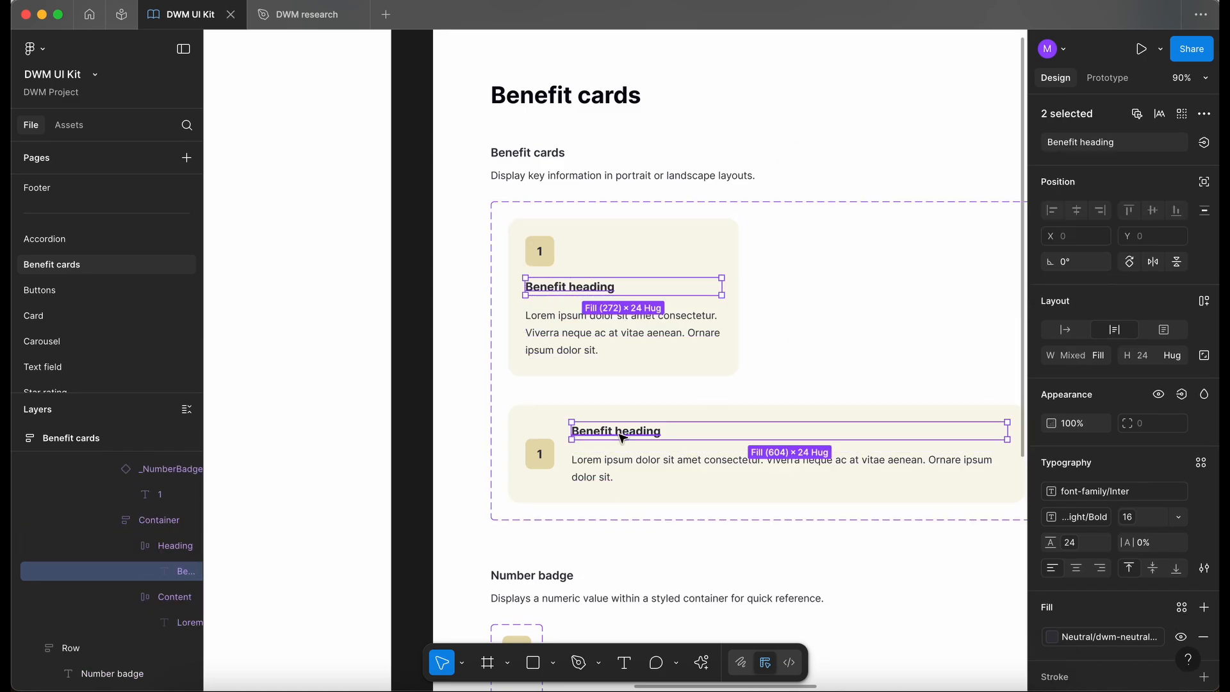
pyautogui.click(1205, 144)
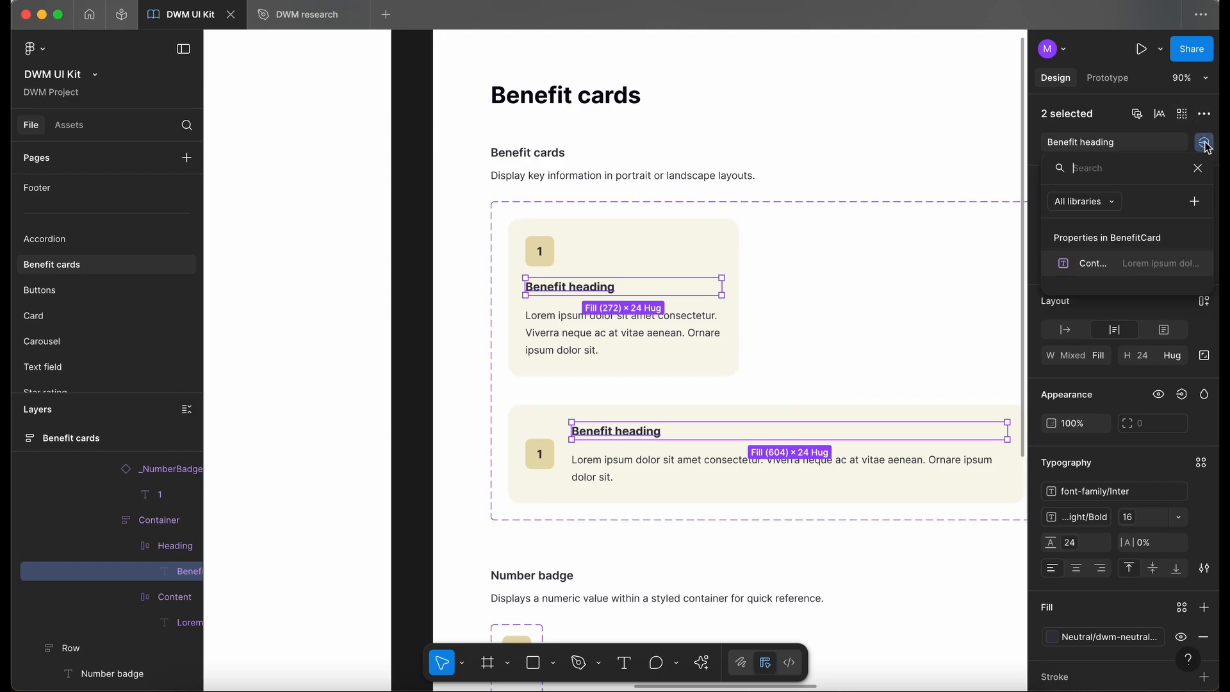
pyautogui.click(1196, 203)
pyautogui.write('Heading')
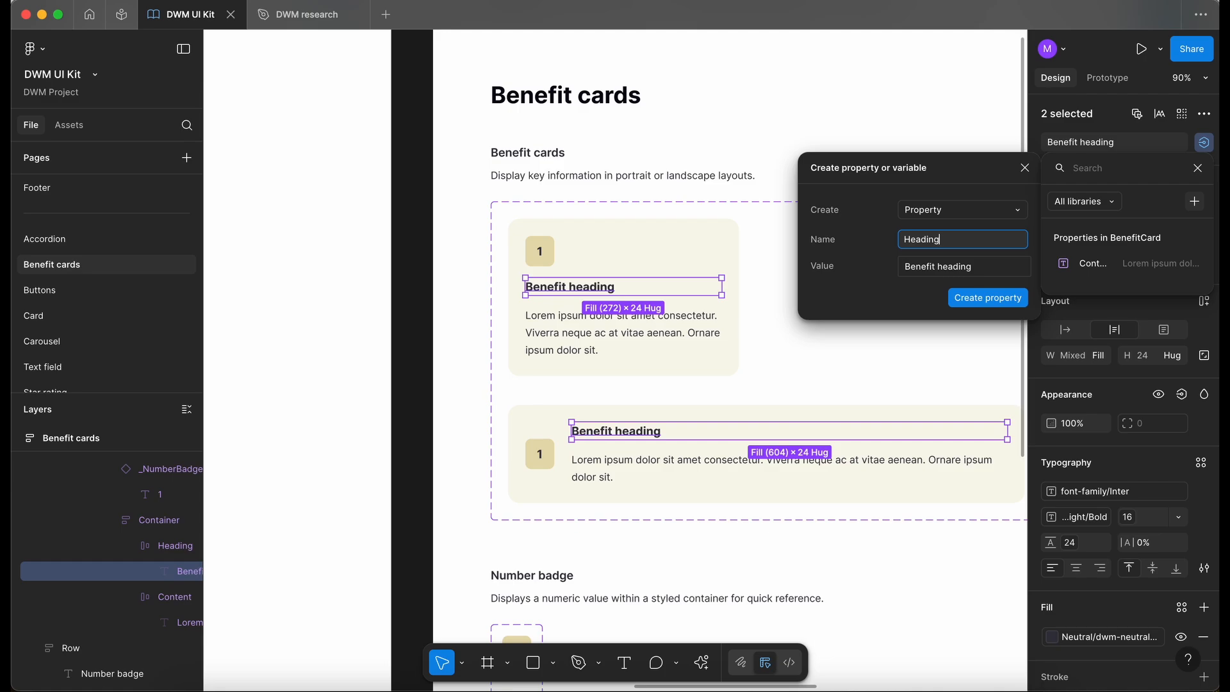
pyautogui.press('Return')
# Step: Reorder the BenefitCard component set's properties so that Heading comes before Content
pyautogui.scroll(-4, 834, 302)
pyautogui.hscroll(-3, 834, 301)
pyautogui.scroll(-1, 835, 301)
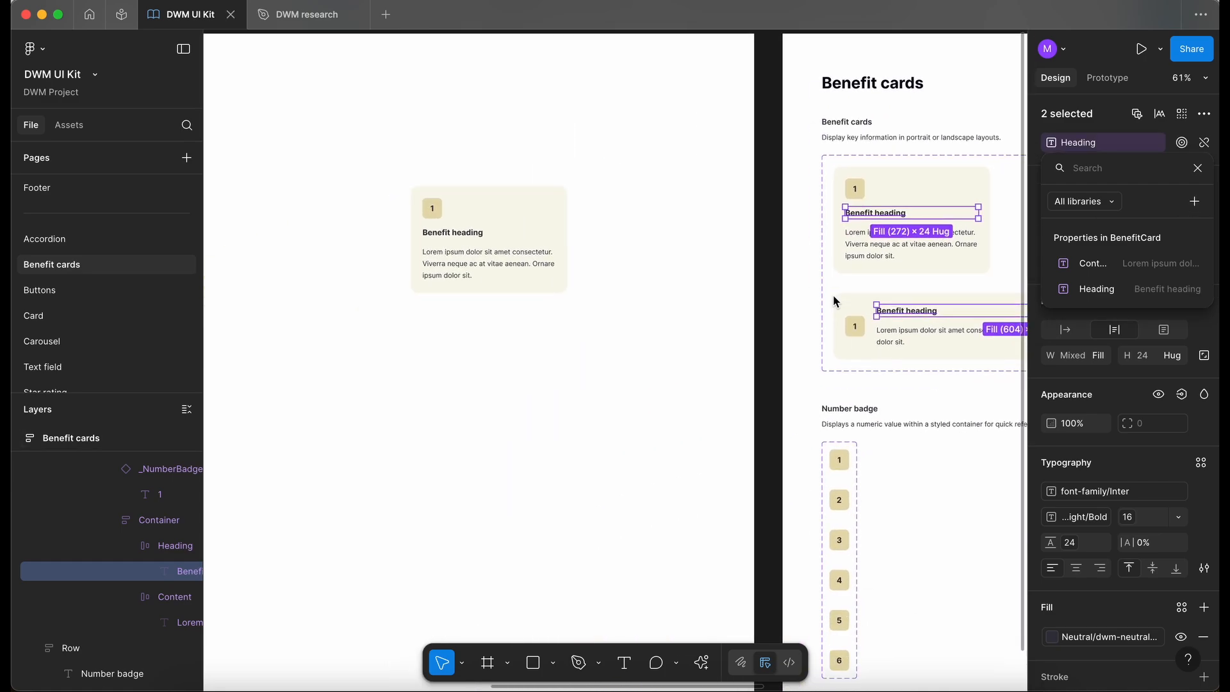
pyautogui.click(553, 243)
pyautogui.hscroll(-2, 553, 242)
pyautogui.scroll(1, 553, 242)
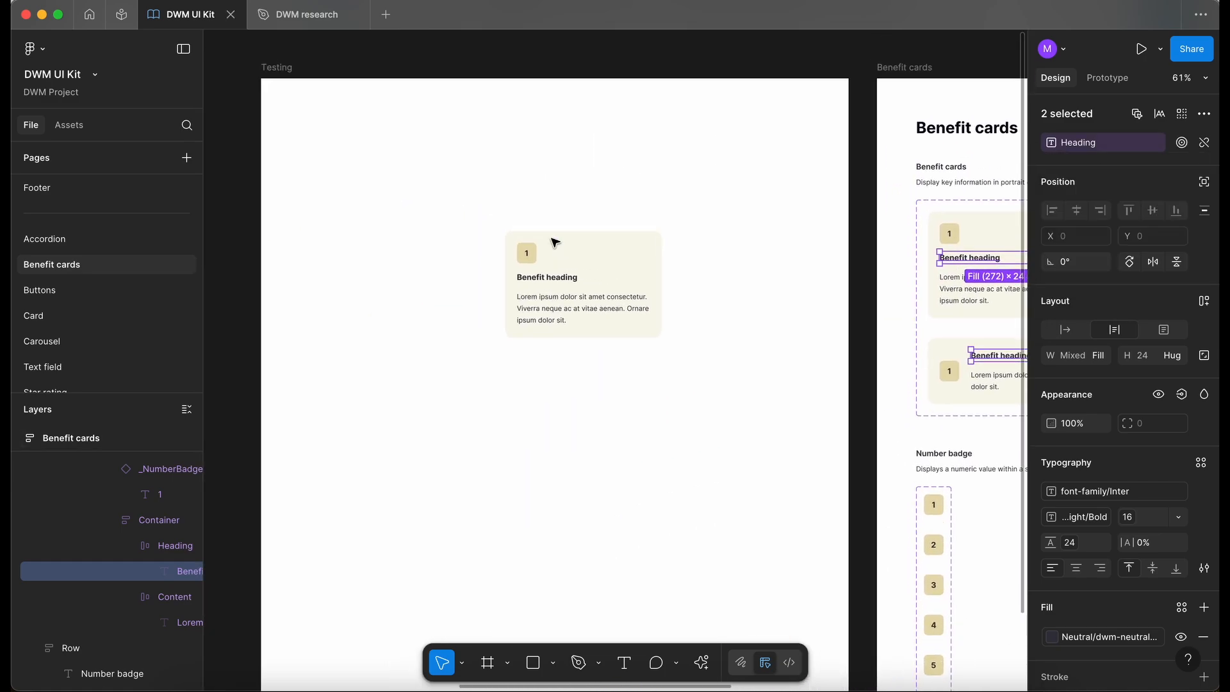
pyautogui.click(631, 276)
pyautogui.hscroll(5, 894, 293)
pyautogui.scroll(-1, 894, 294)
pyautogui.click(884, 200)
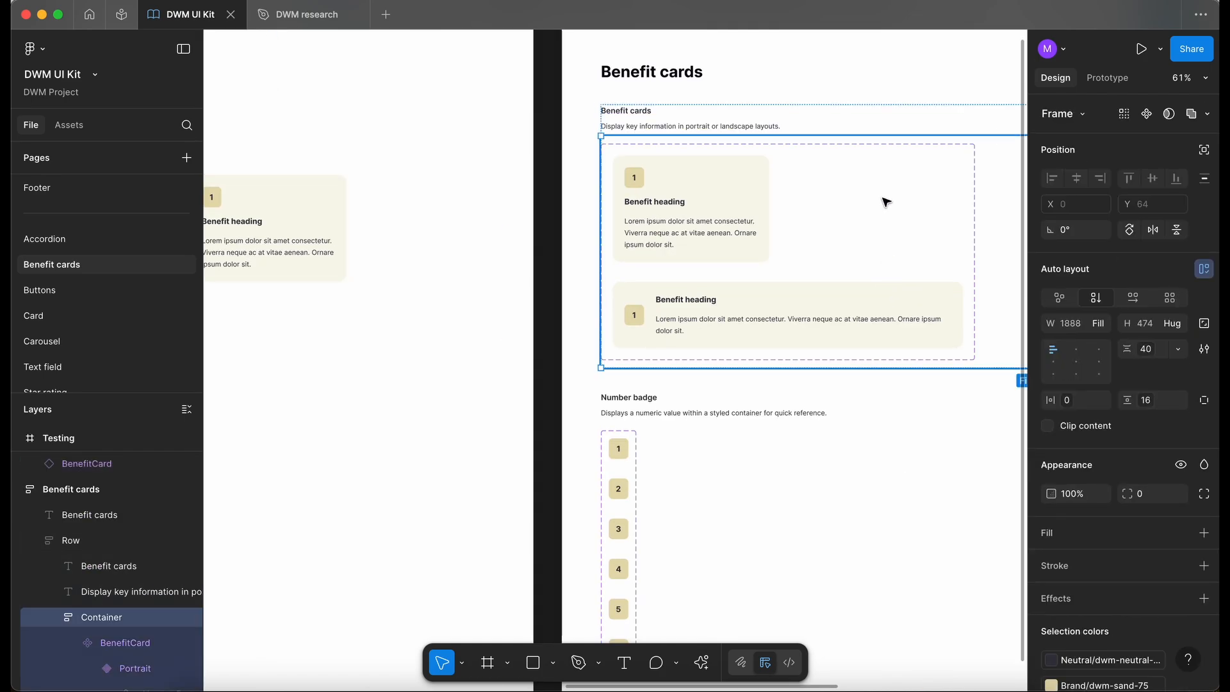
pyautogui.click(884, 200)
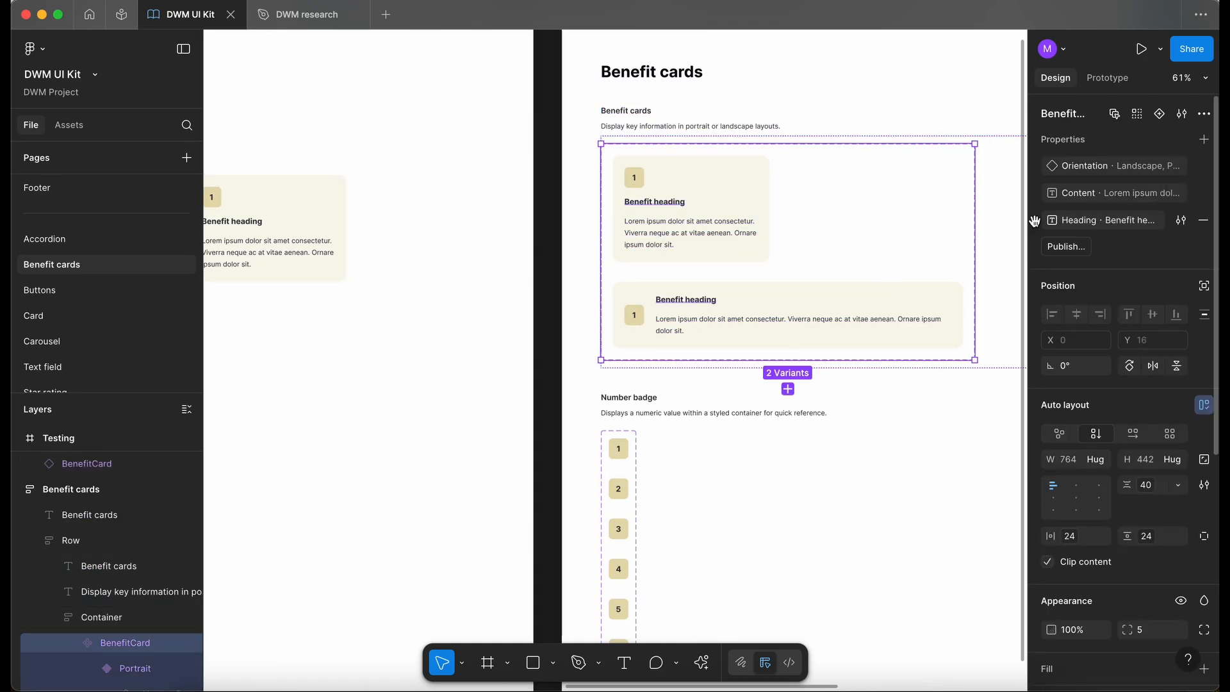
pyautogui.moveTo(1034, 220); pyautogui.dragTo(1035, 188)
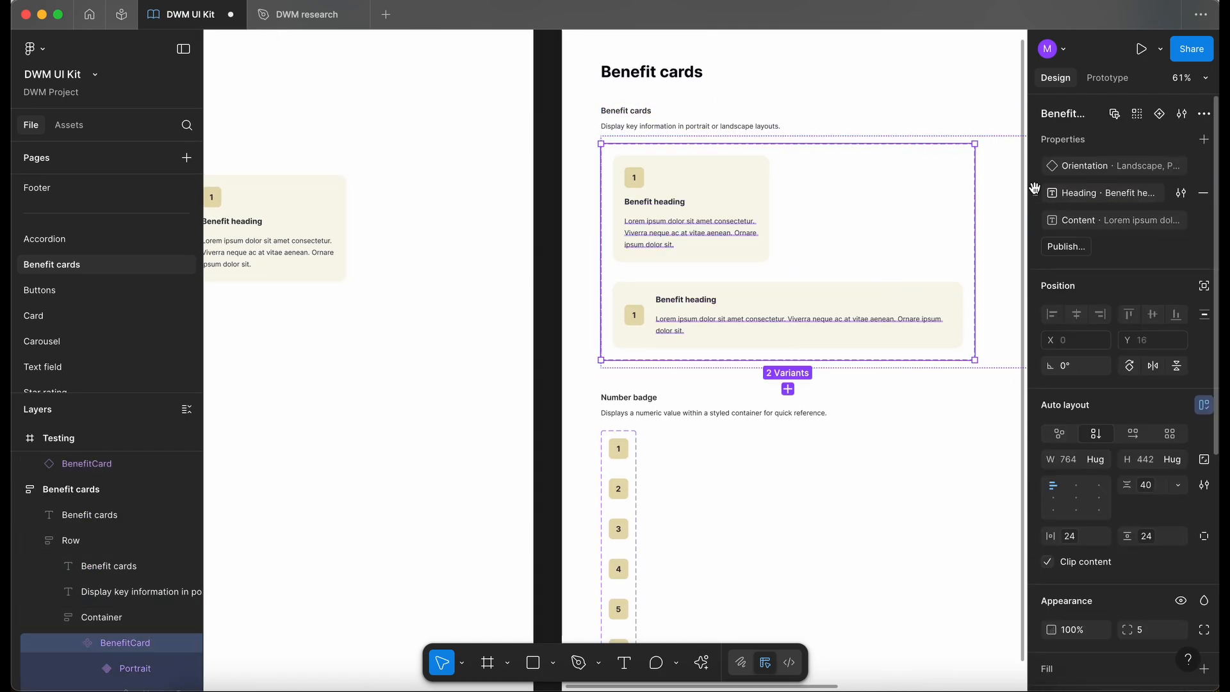
# Step: Set the Heading property of the BenefitCard instance in the Testing frame to "Example heading"
pyautogui.hscroll(-3, 463, 239)
pyautogui.click(464, 239)
pyautogui.hscroll(-3, 464, 239)
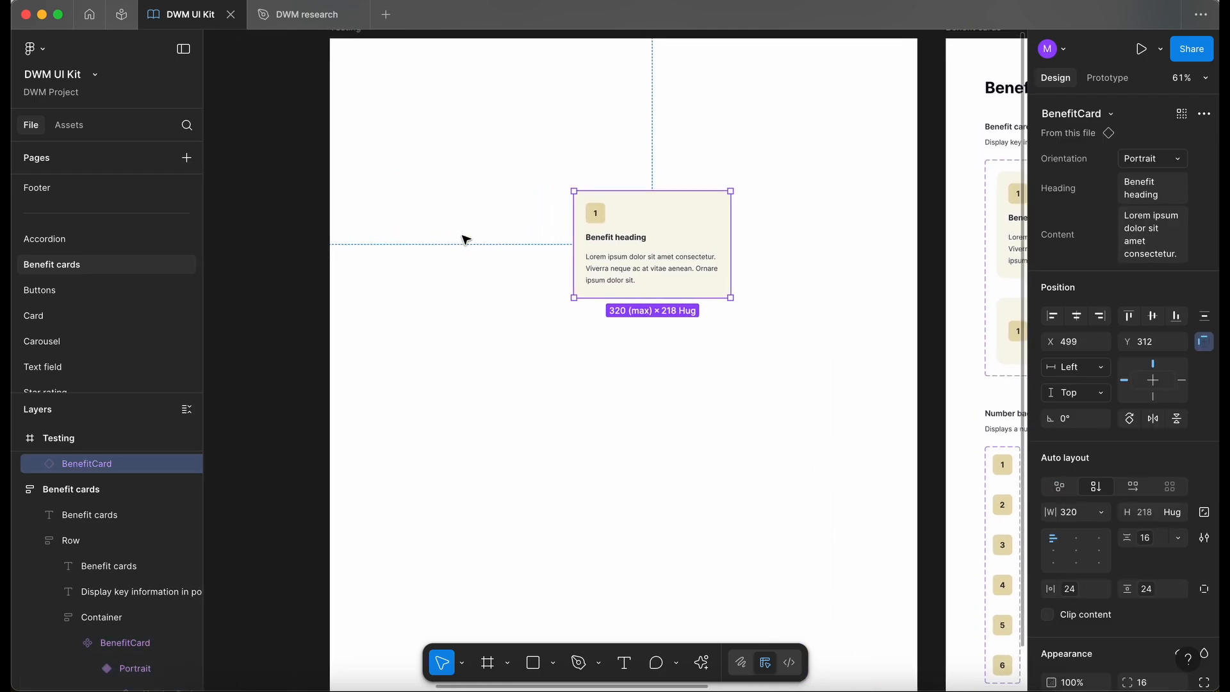
pyautogui.click(1163, 196)
pyautogui.write('Exam')
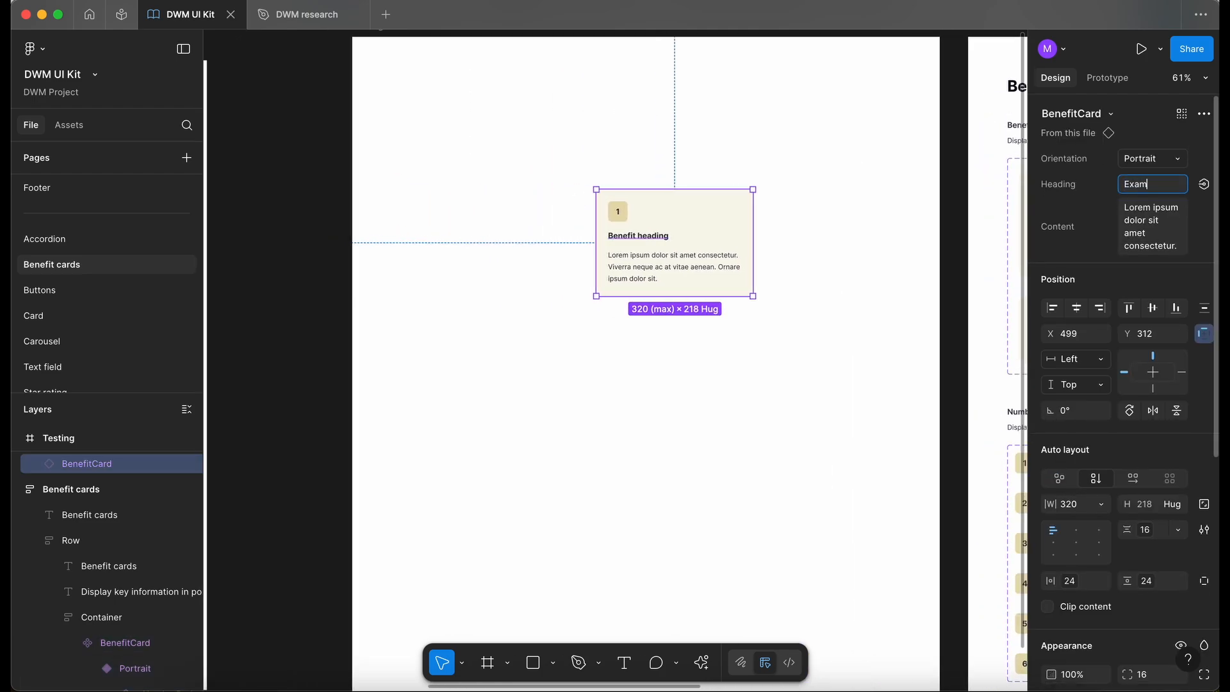
pyautogui.write('ple heading')
pyautogui.press('Return')
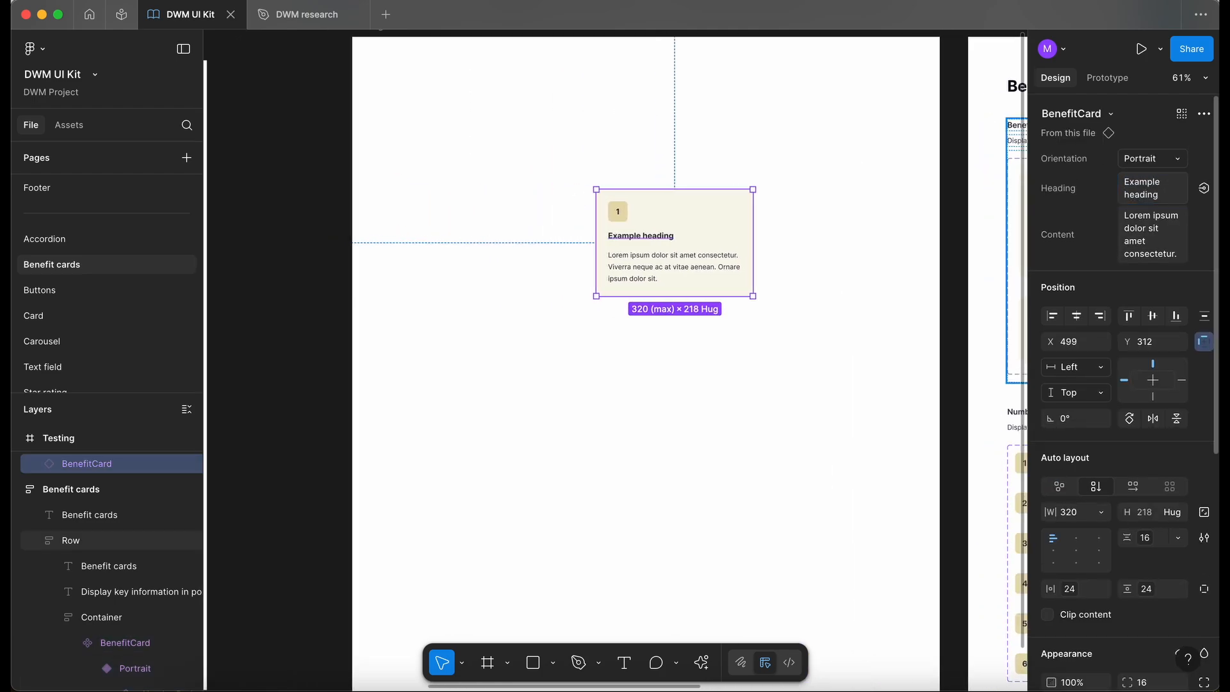
# Step: Append "!!!!!!!!!" to the end of the test instance's Content property text
pyautogui.click(1167, 243)
pyautogui.press('Right')
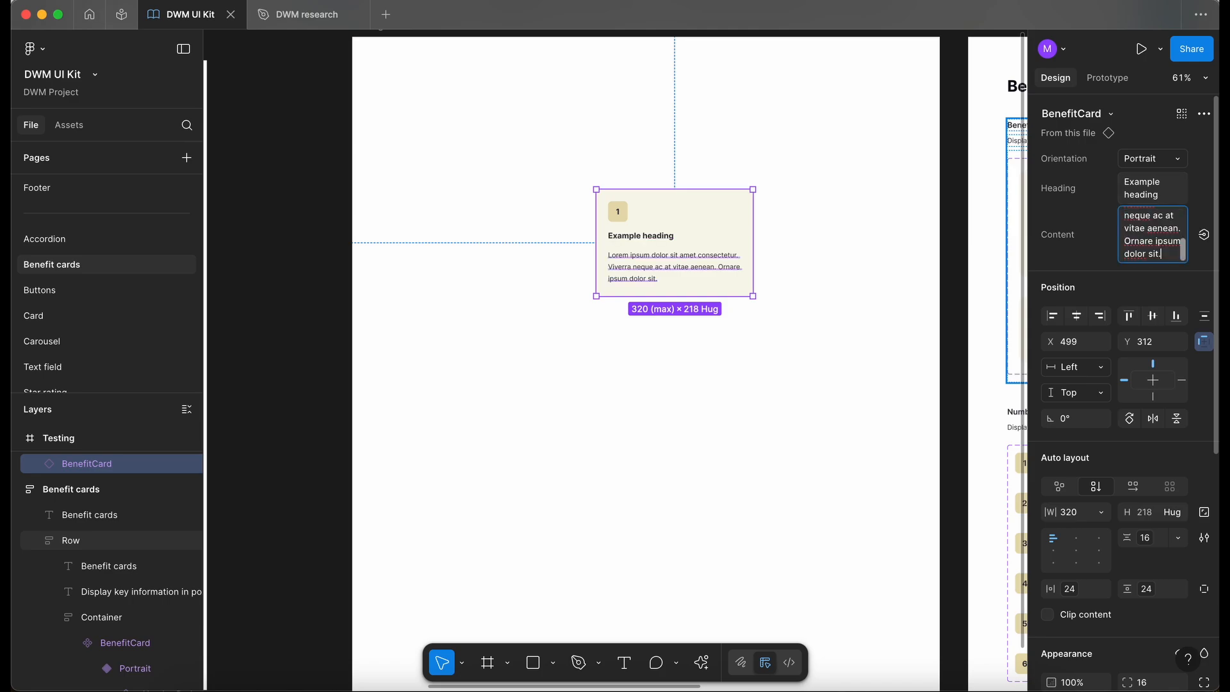
pyautogui.write('!!!!!!!!!')
pyautogui.press('Return')
# Step: Set the Number property of the test instance's nested _NumberBadge to 3
pyautogui.scroll(2, 709, 291)
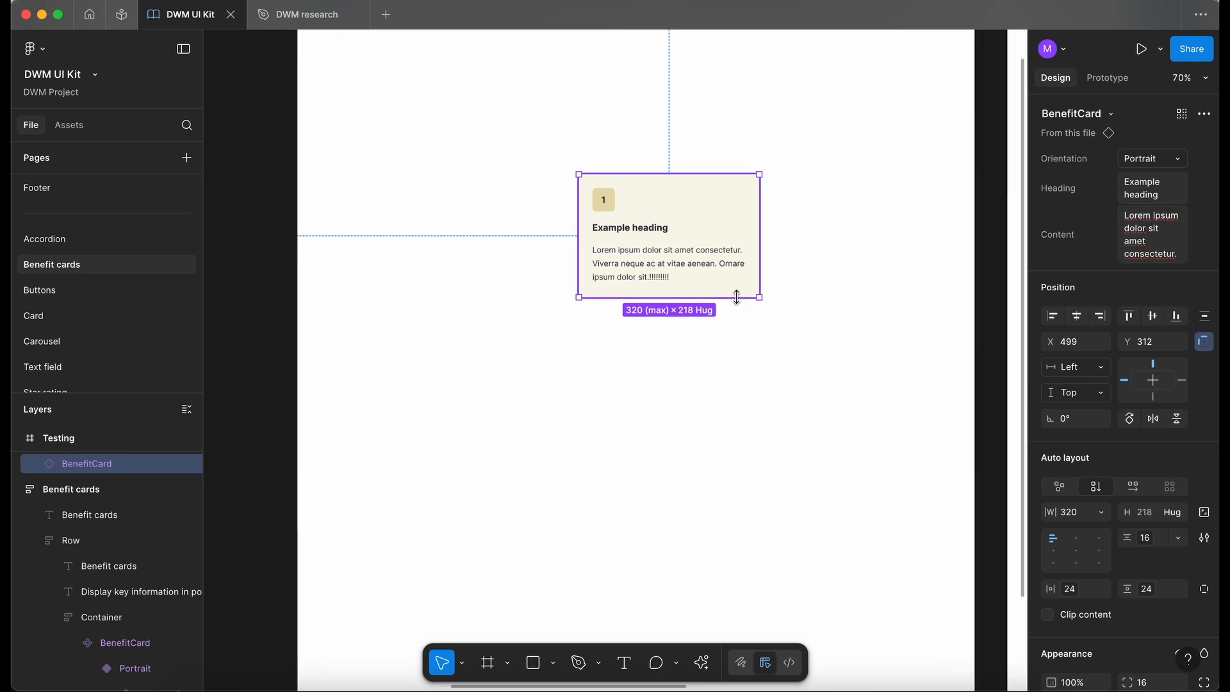
pyautogui.hscroll(3, 788, 329)
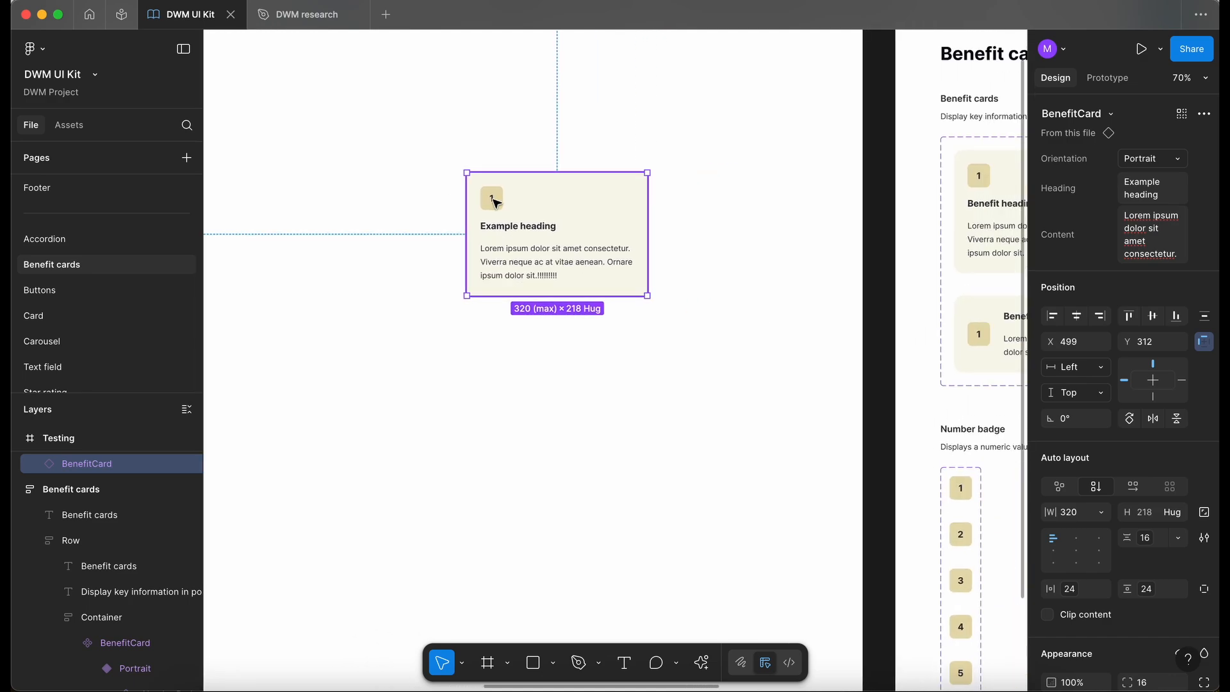
pyautogui.click(494, 202)
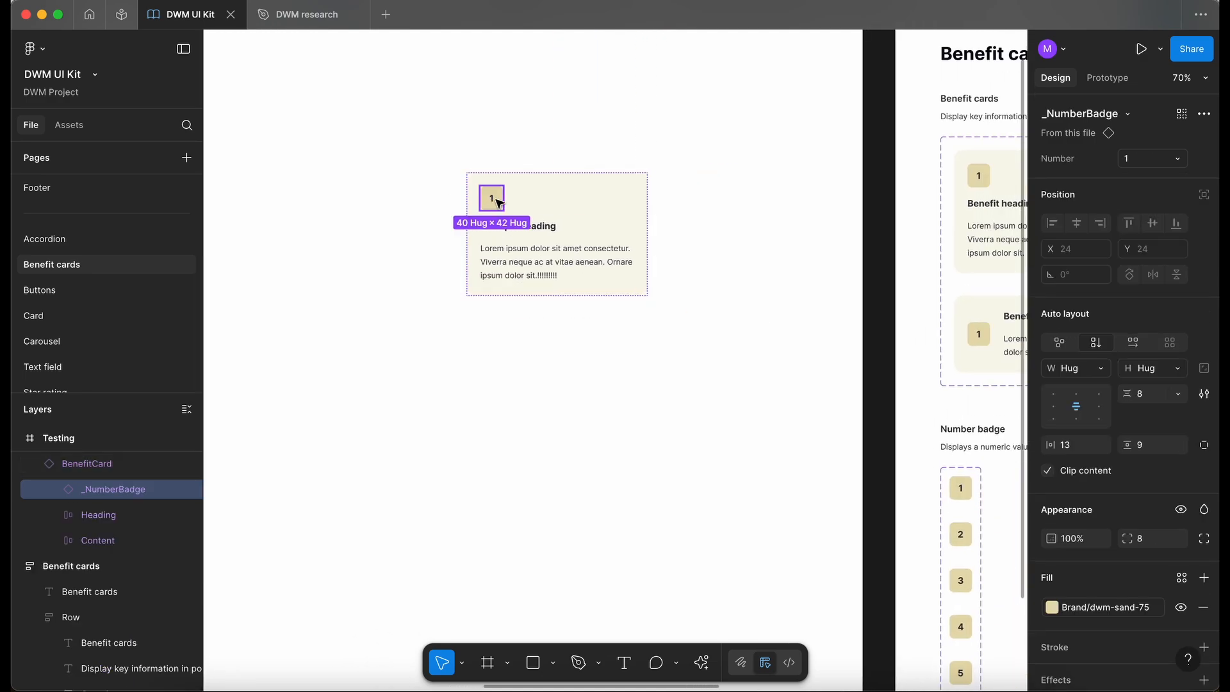
pyautogui.click(1162, 160)
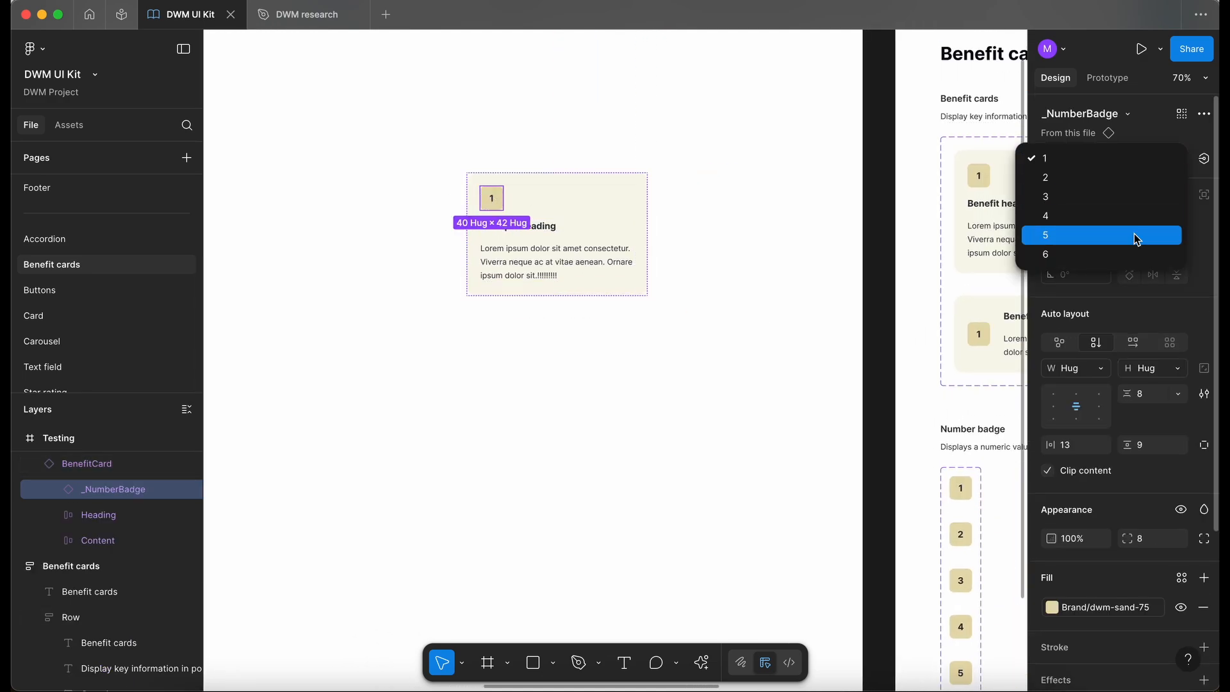
pyautogui.click(1133, 196)
# Step: Expose the properties of the nested _NumberBadge instance on the BenefitCard component set
pyautogui.click(1203, 158)
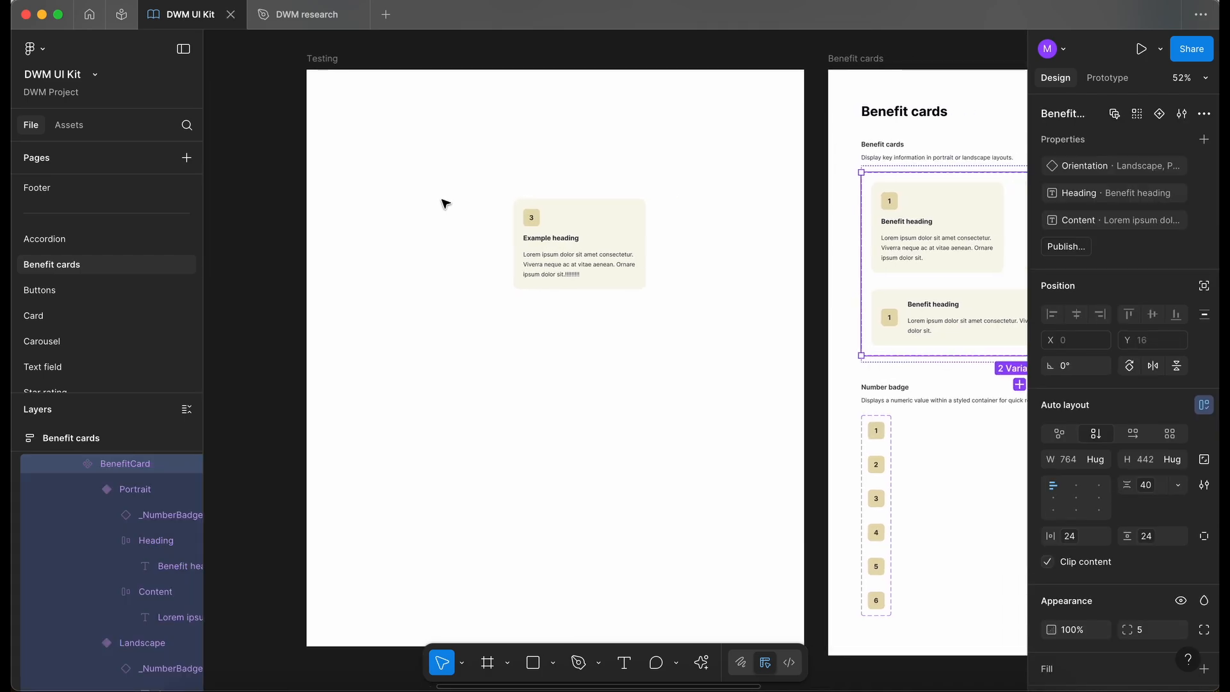
pyautogui.hscroll(1, 445, 203)
pyautogui.hscroll(1, 614, 228)
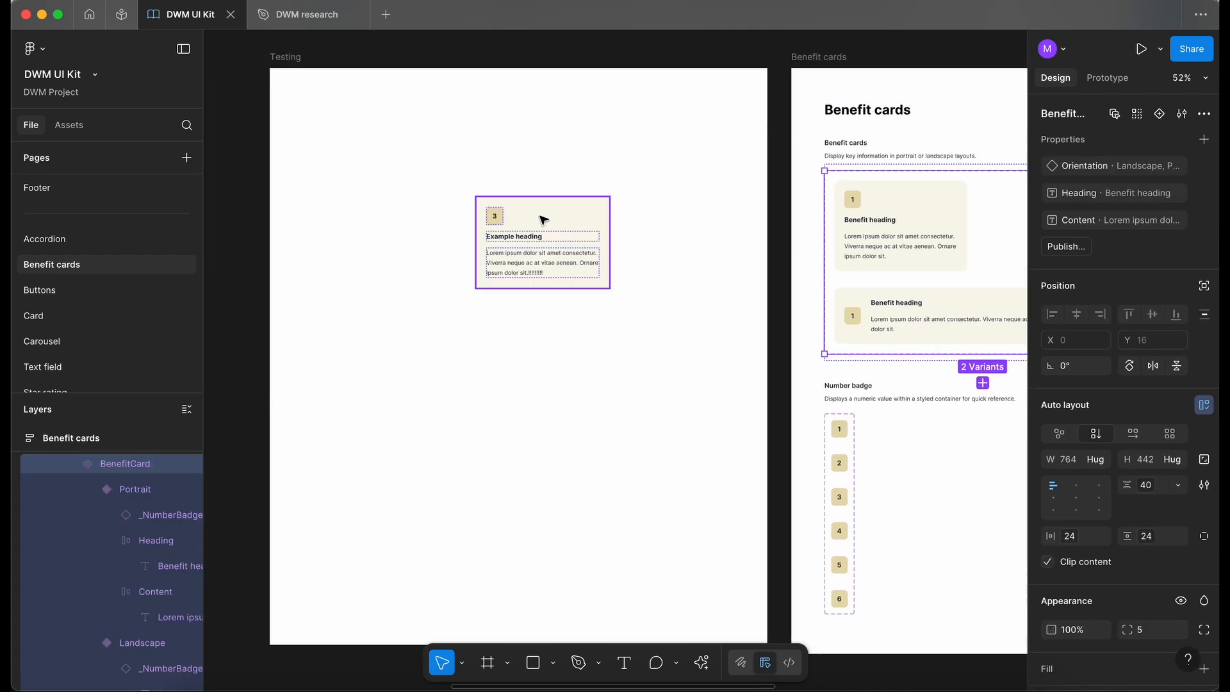
pyautogui.hscroll(5, 572, 269)
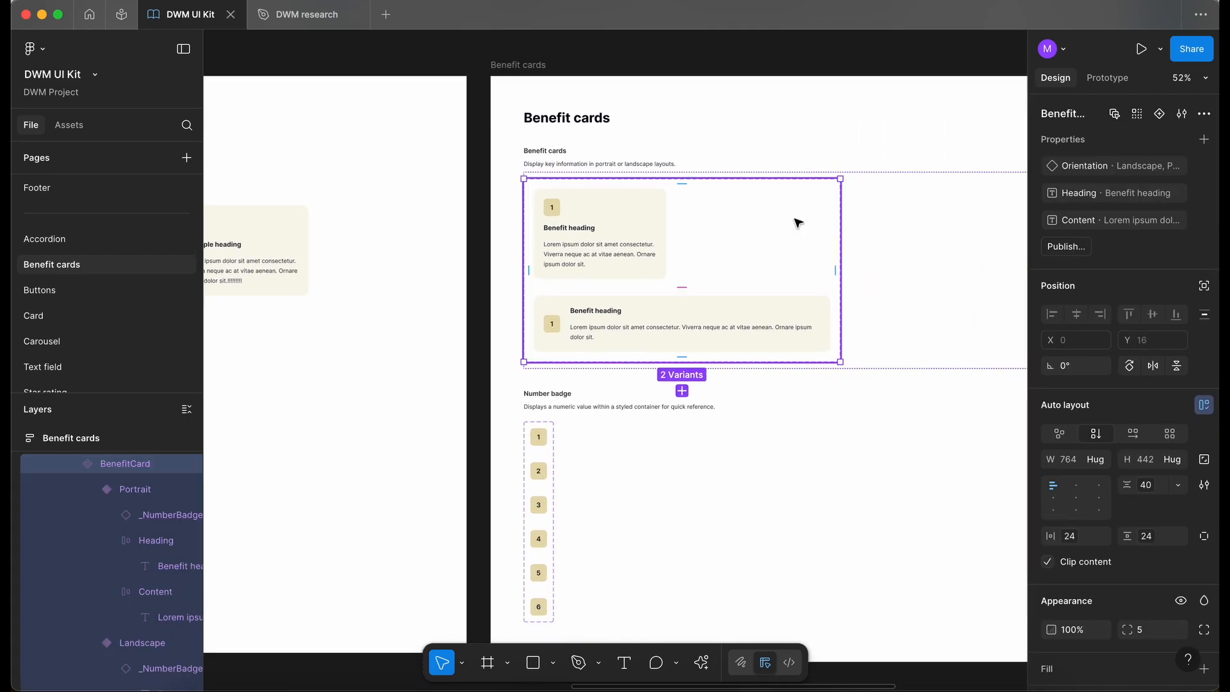
pyautogui.hscroll(-3, 800, 223)
pyautogui.hscroll(4, 456, 204)
pyautogui.scroll(1, 456, 204)
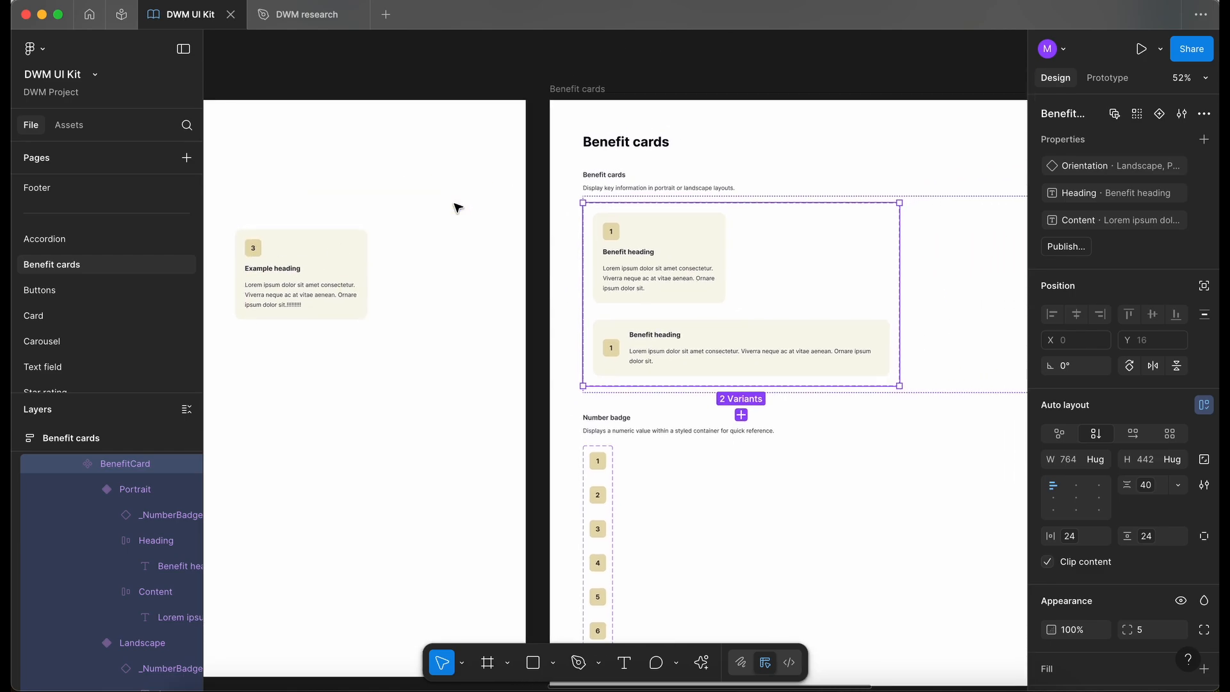
pyautogui.scroll(2, 824, 241)
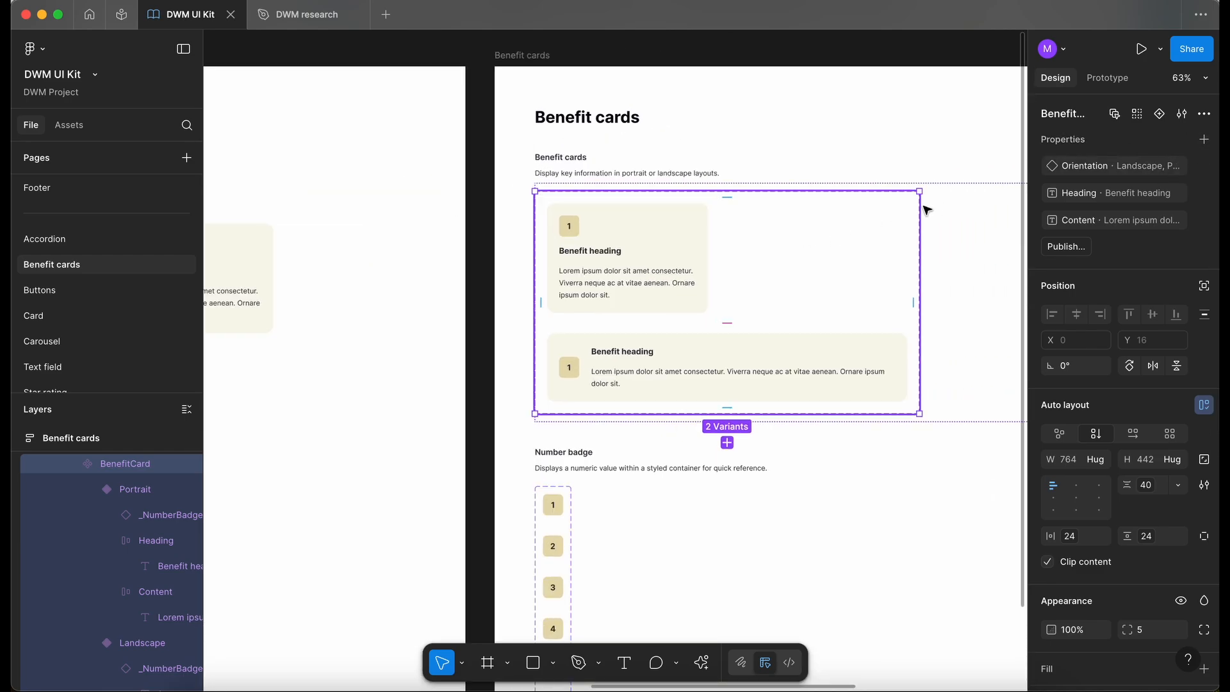
pyautogui.click(1204, 141)
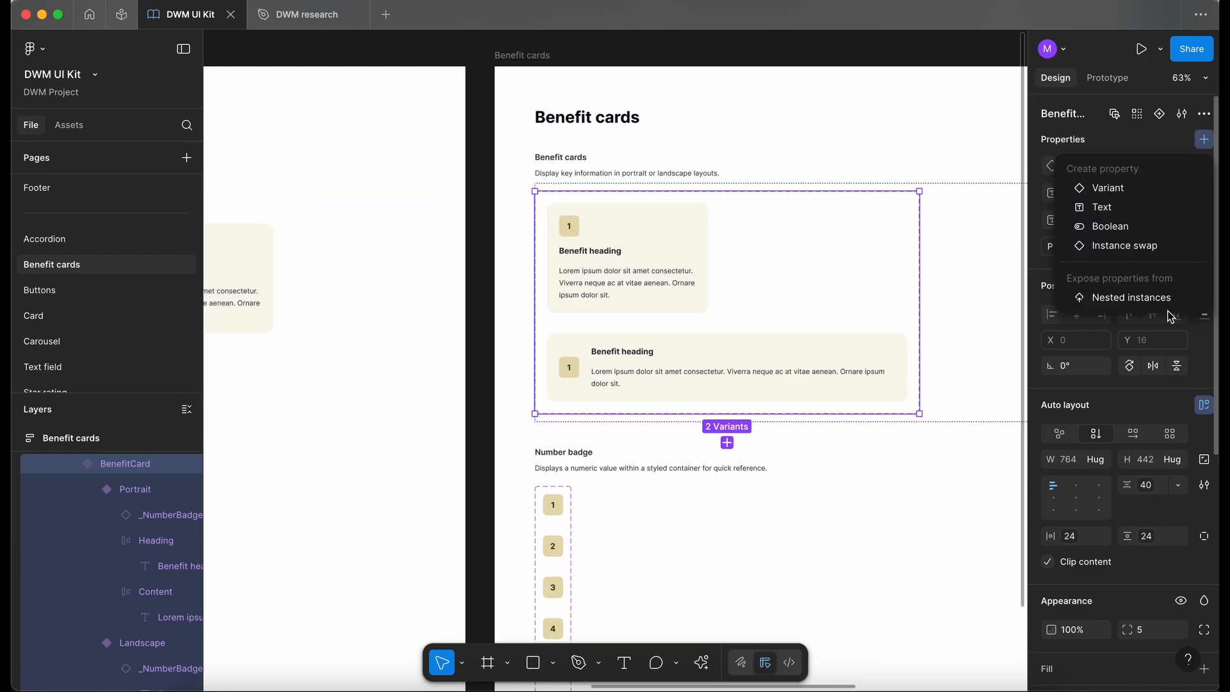
pyautogui.click(1131, 297)
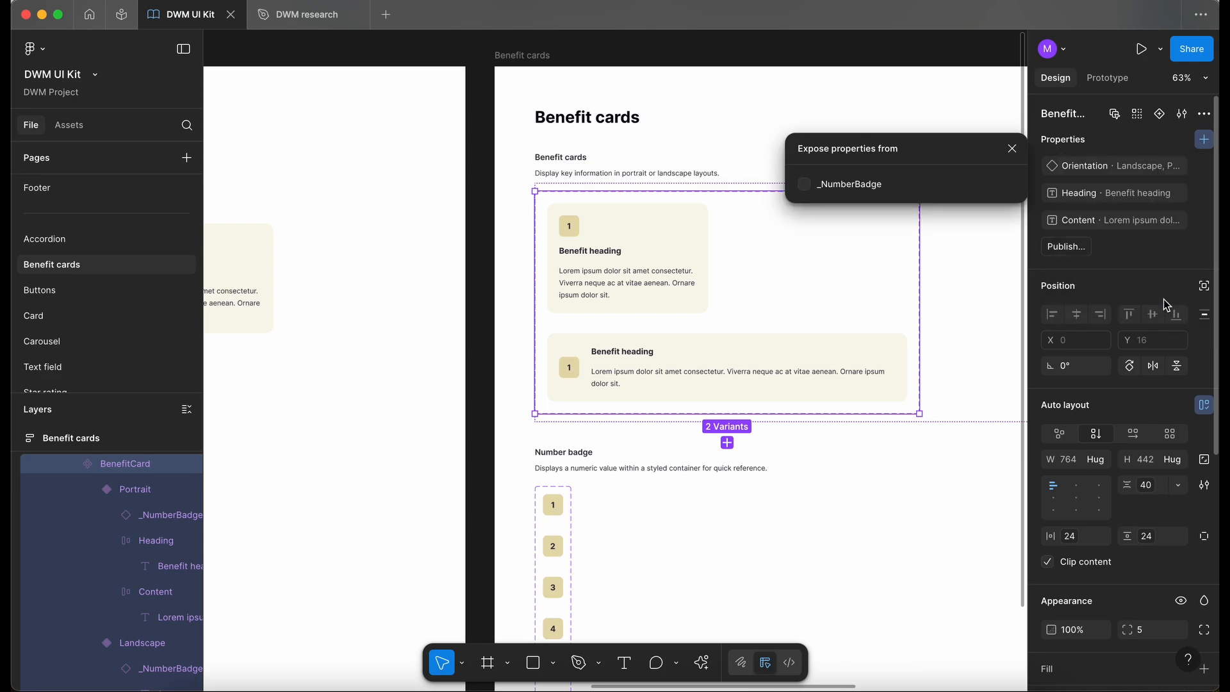
pyautogui.click(805, 186)
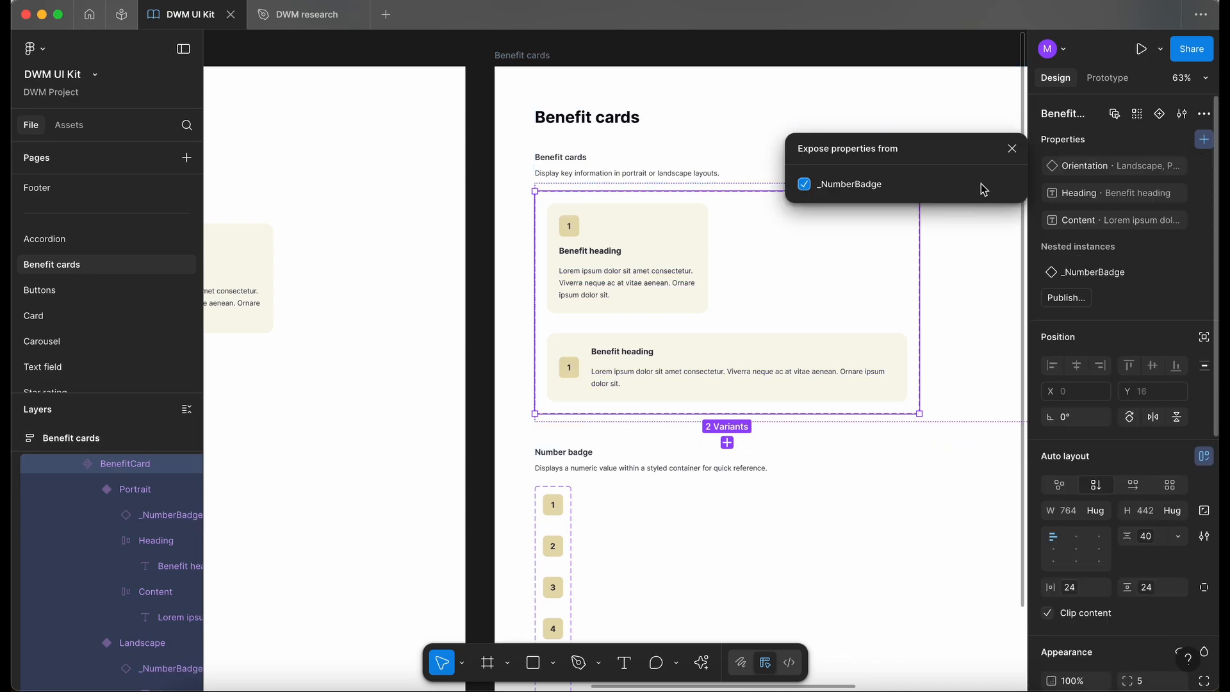
pyautogui.click(1012, 149)
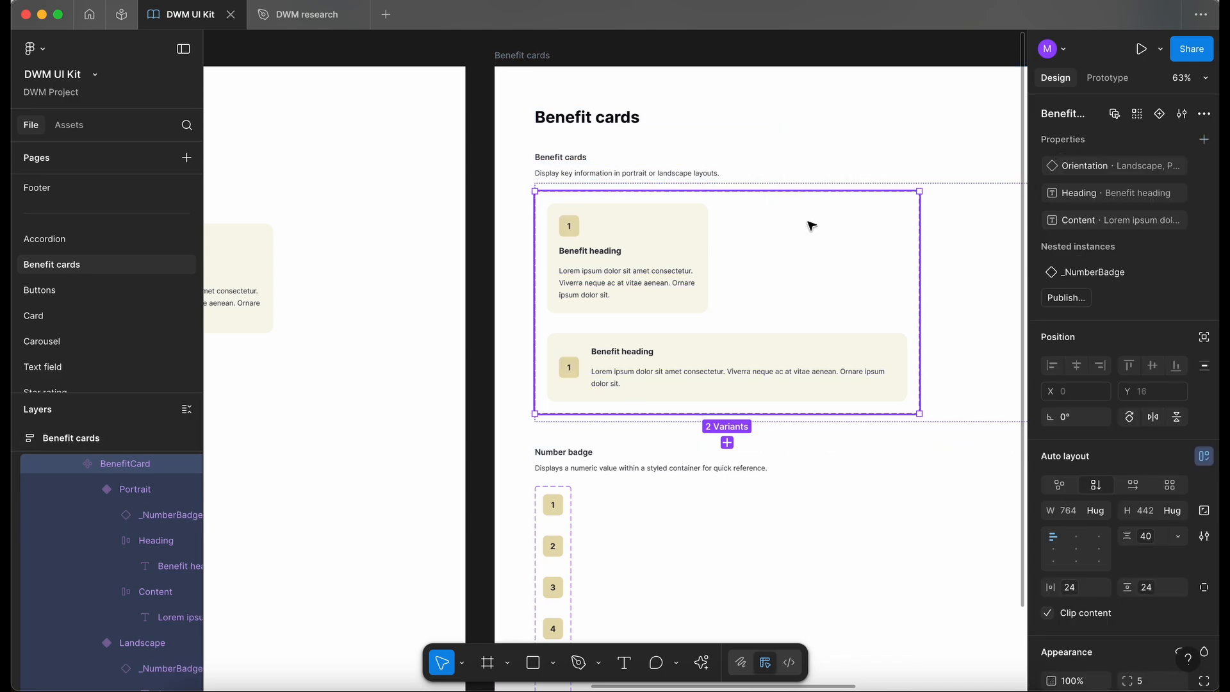
# Step: Test the exposed _NumberBadge Number property on the BenefitCard instance in the Testing frame with the values 5 and 1
pyautogui.scroll(-3, 810, 226)
pyautogui.click(531, 296)
pyautogui.hscroll(-5, 541, 257)
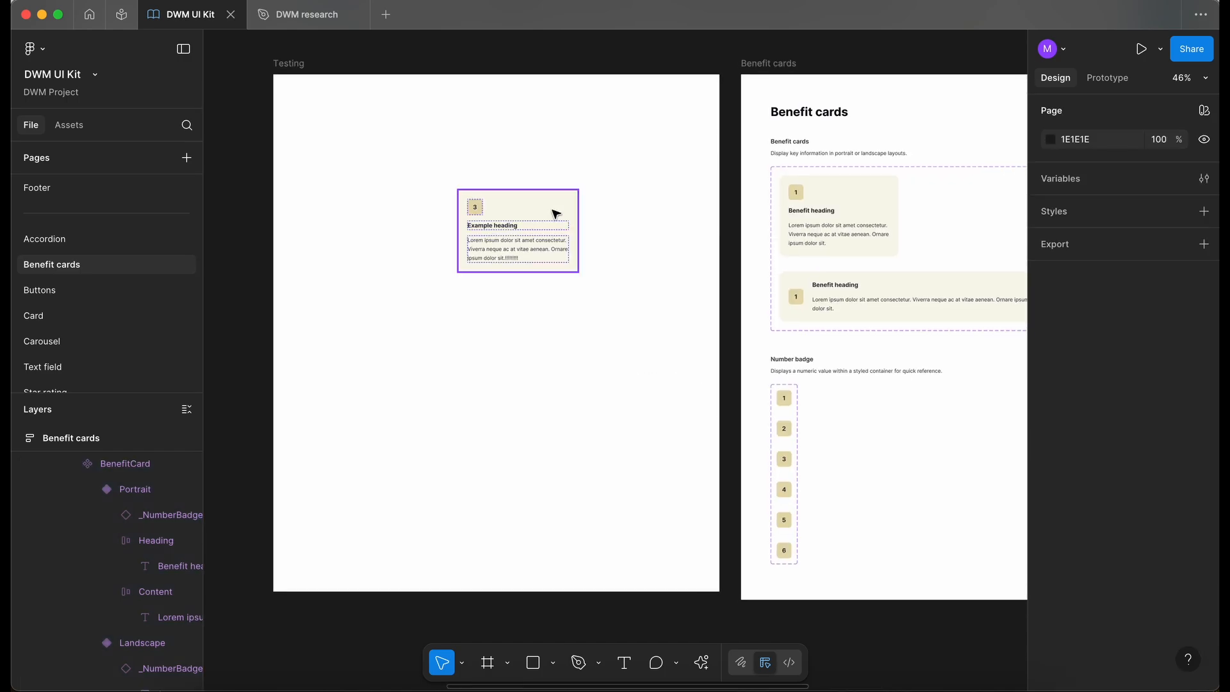
pyautogui.click(543, 223)
pyautogui.hscroll(-3, 544, 225)
pyautogui.scroll(2, 541, 225)
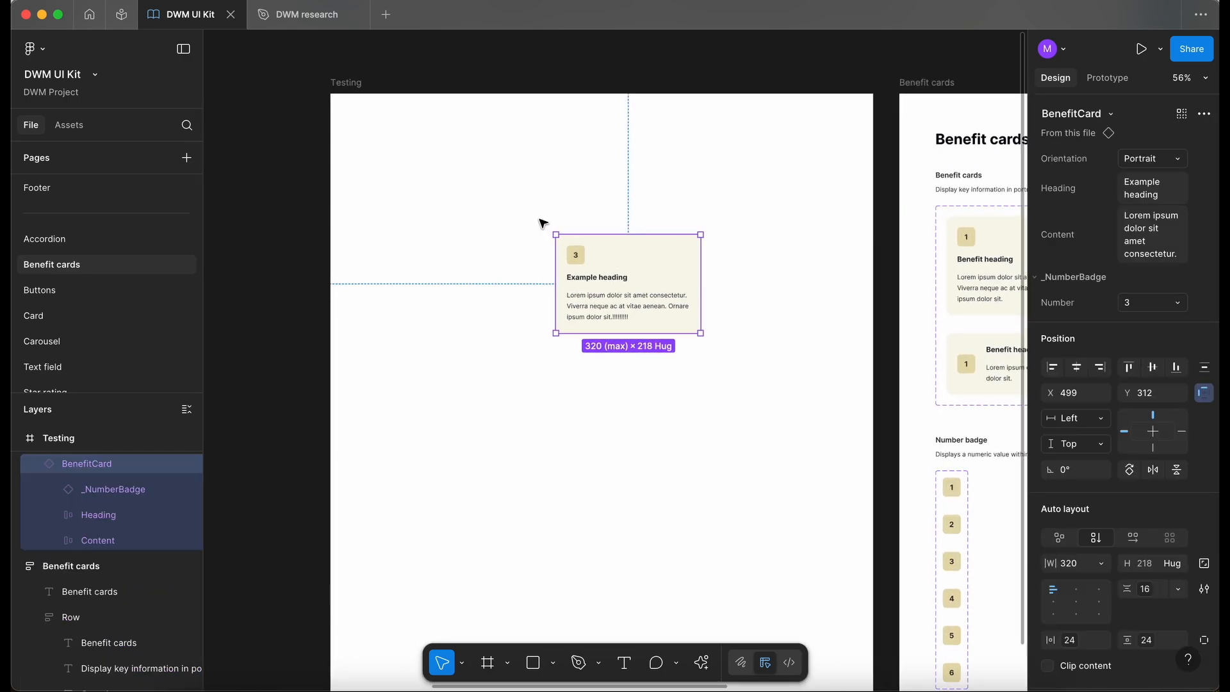
pyautogui.scroll(2, 571, 264)
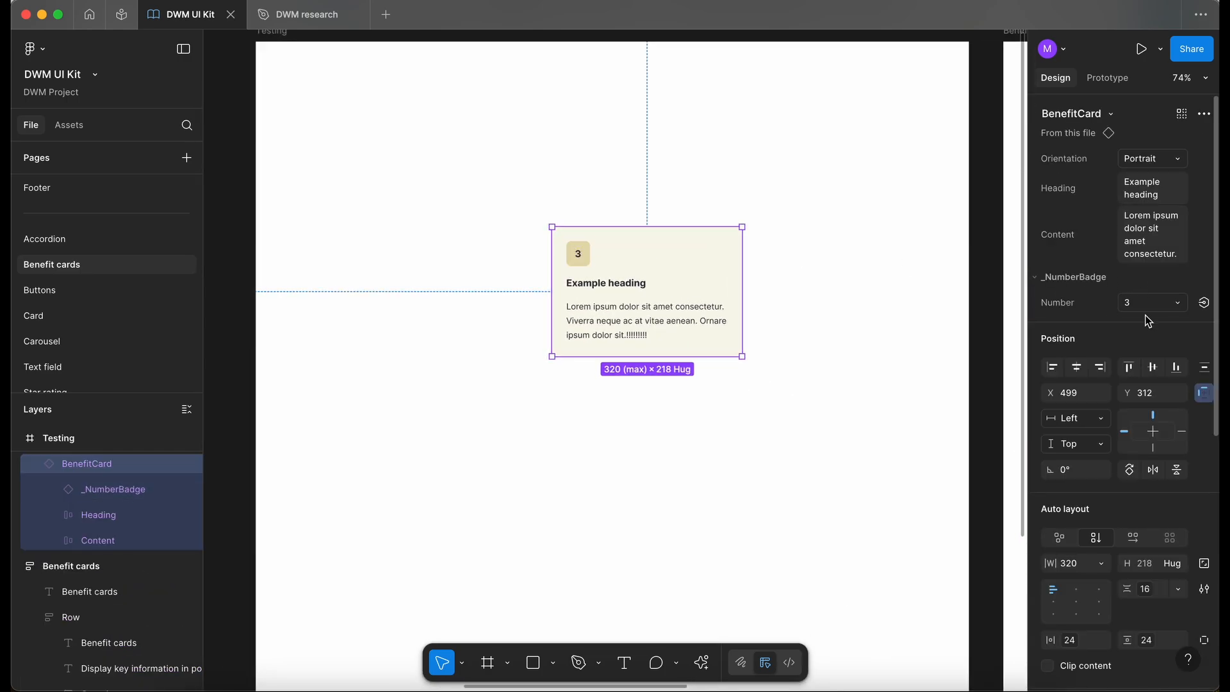
pyautogui.click(1170, 305)
pyautogui.click(1097, 340)
pyautogui.click(1161, 311)
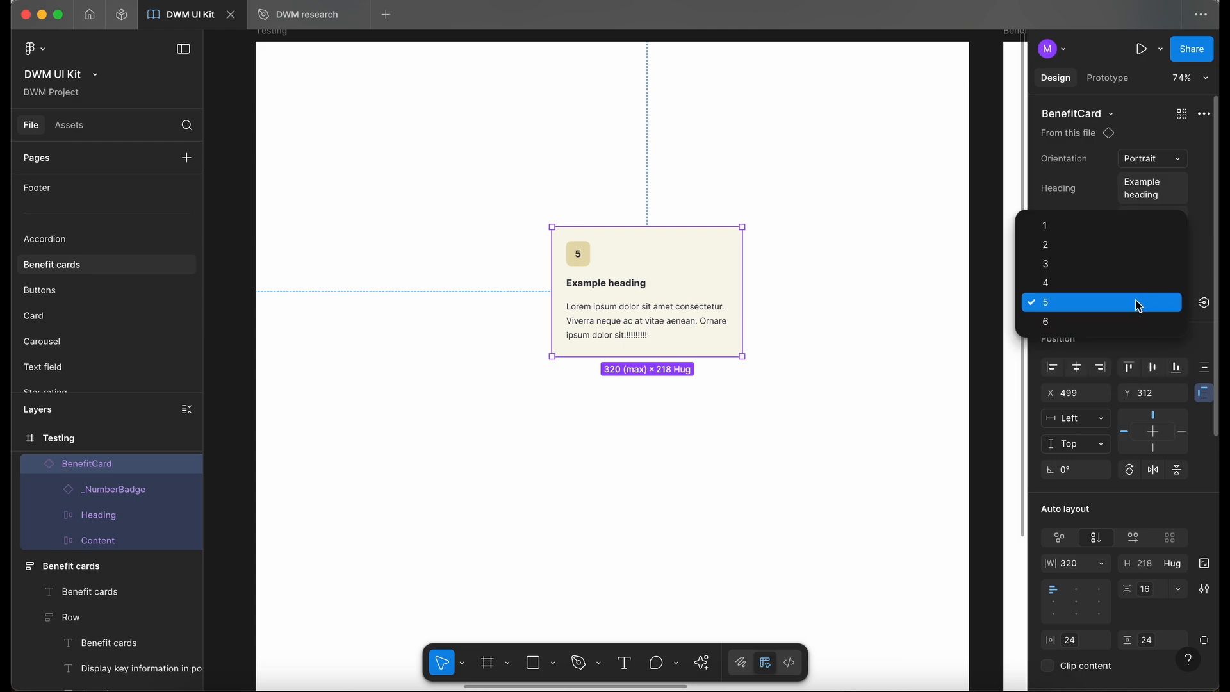
pyautogui.click(1098, 231)
pyautogui.click(1090, 345)
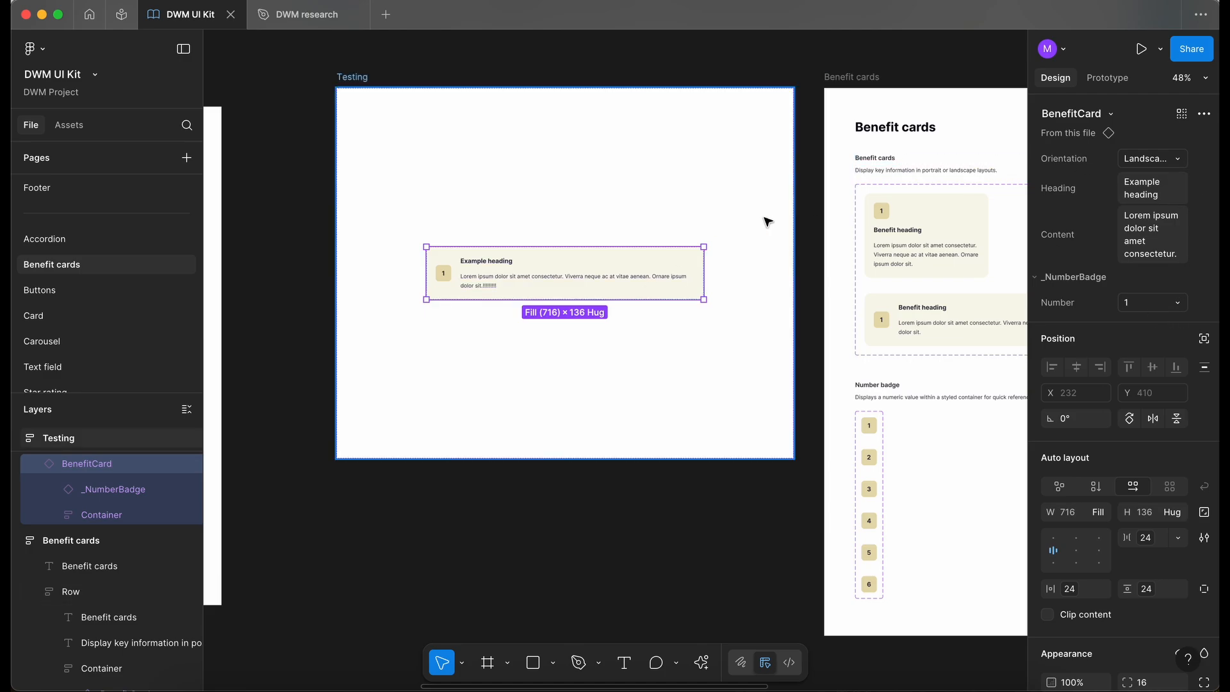
# Step: Delete Frame 57, which holds the grey wireframe versions of the benefit cards
pyautogui.hscroll(5, 769, 220)
pyautogui.scroll(-1, 769, 220)
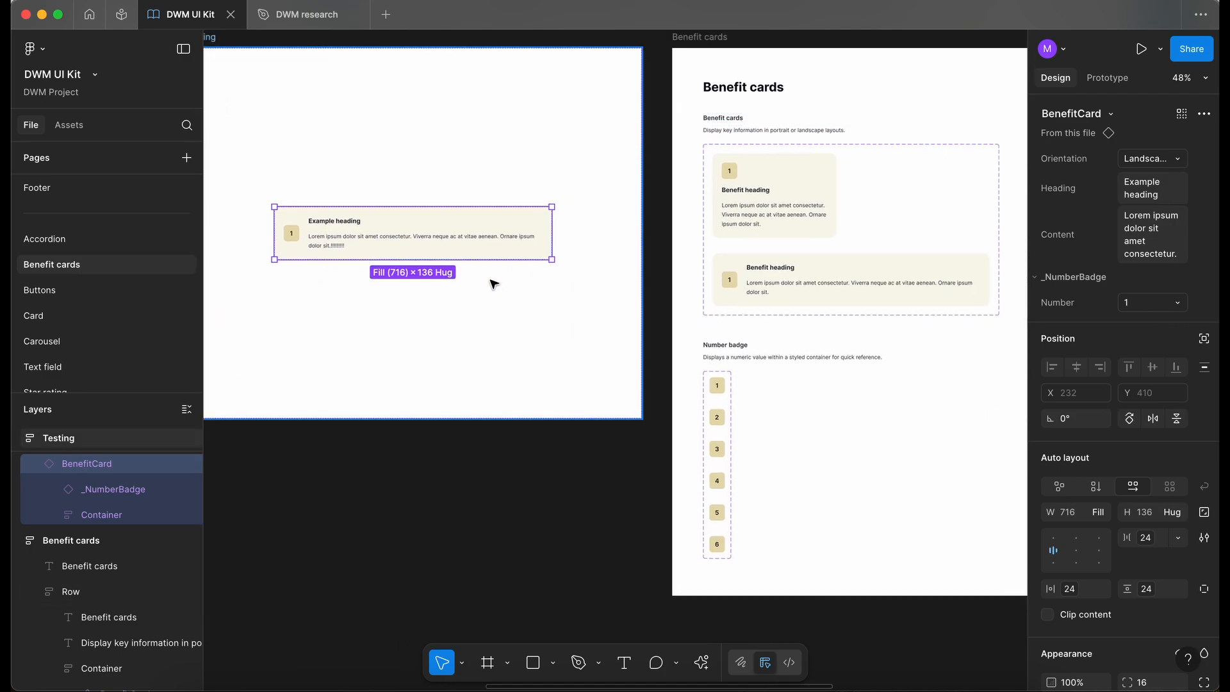
pyautogui.scroll(-3, 493, 284)
pyautogui.hscroll(-10, 495, 283)
pyautogui.click(306, 132)
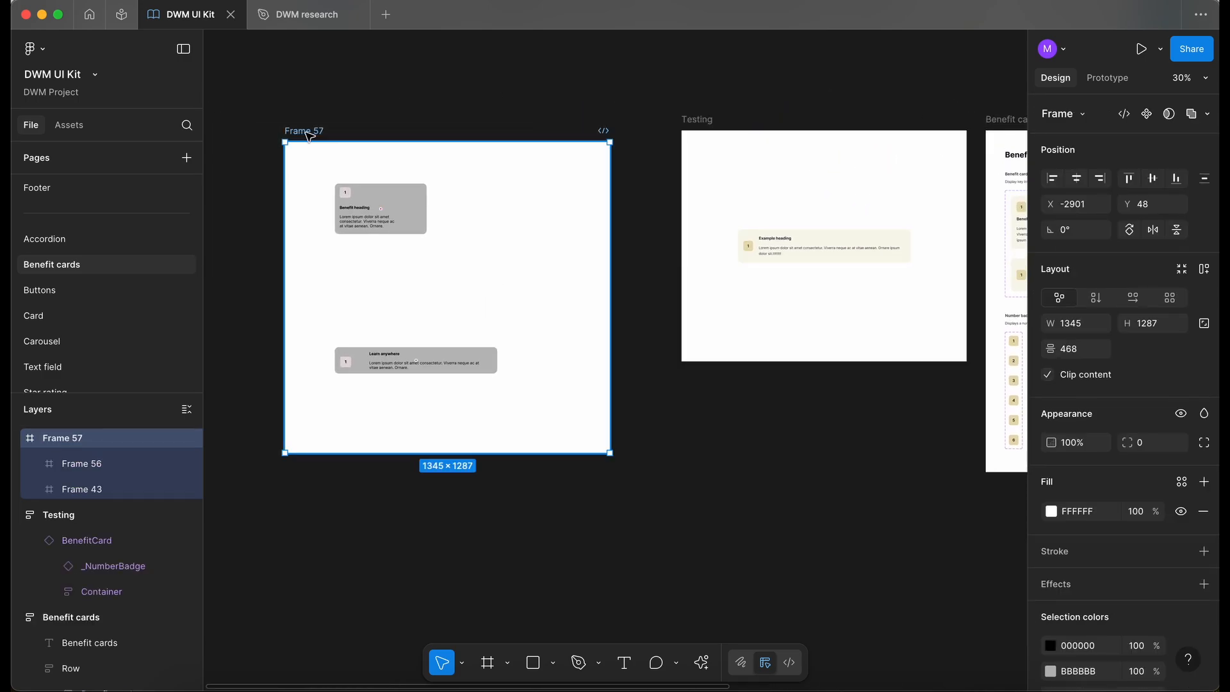
pyautogui.press('Delete')
# Step: Delete the Testing frame together with its BenefitCard instance
pyautogui.hscroll(12, 307, 135)
pyautogui.scroll(-2, 308, 134)
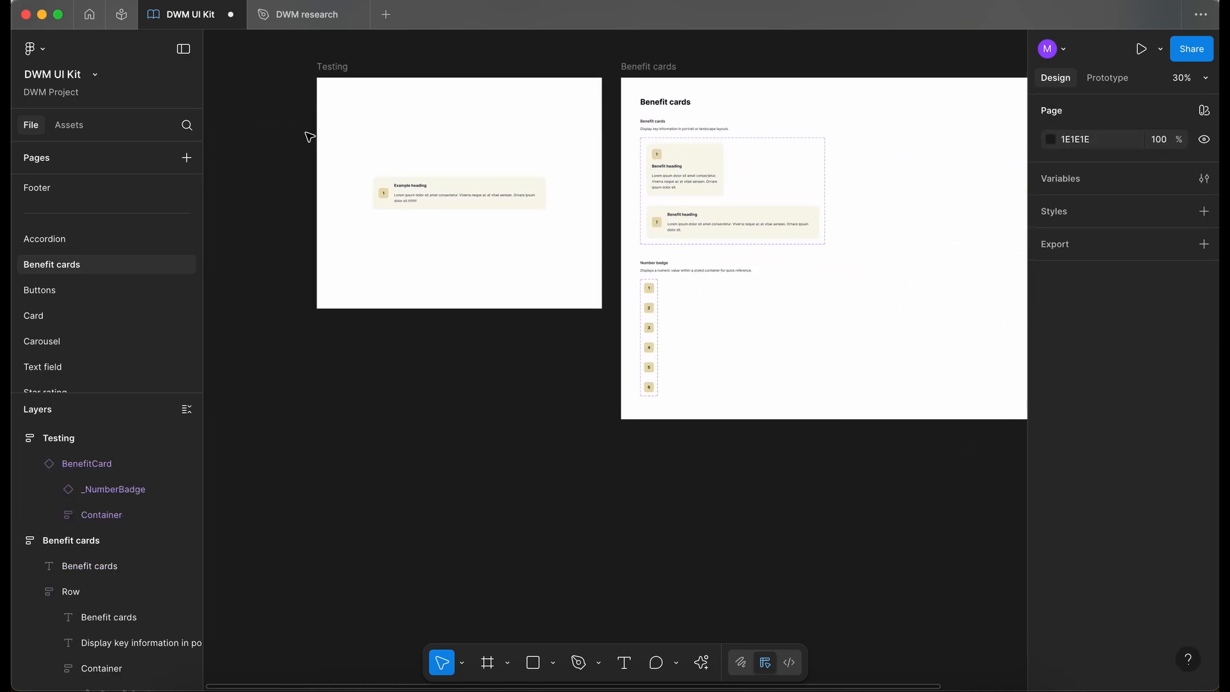
pyautogui.click(344, 72)
pyautogui.scroll(2, 344, 72)
pyautogui.hscroll(-2, 344, 73)
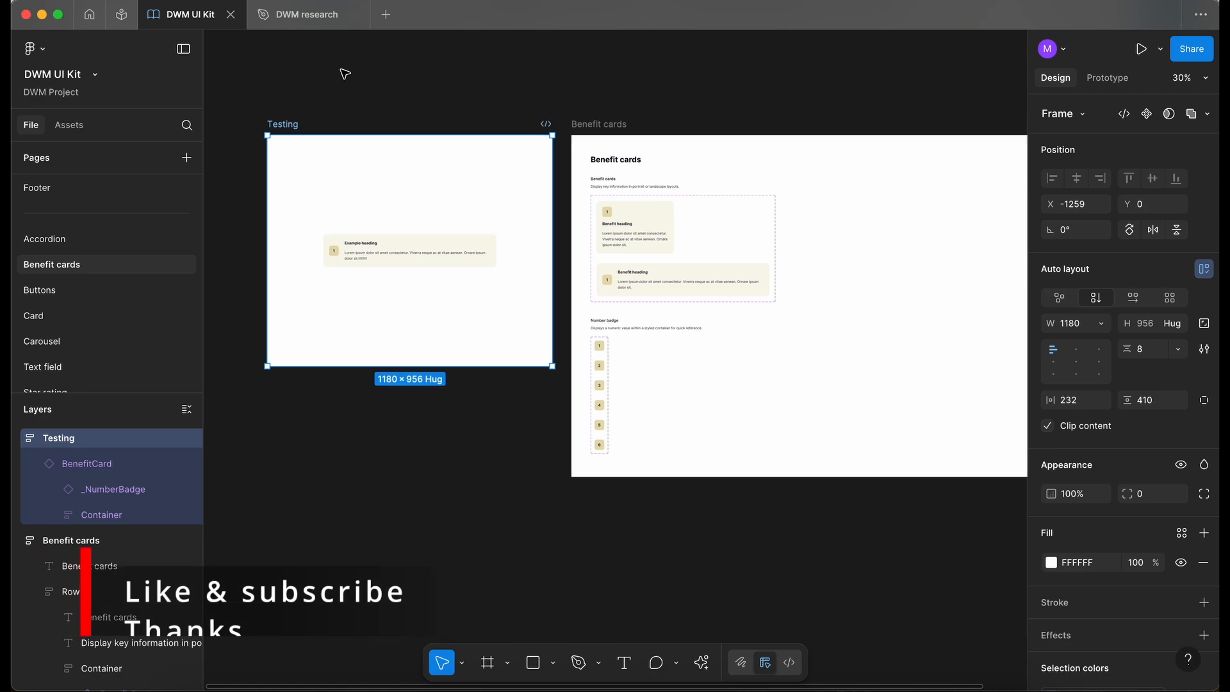
pyautogui.press('Delete')
# Step: Collapse the Benefit cards frame in the layer list and lock it
pyautogui.scroll(3, 286, 428)
pyautogui.hscroll(5, 286, 428)
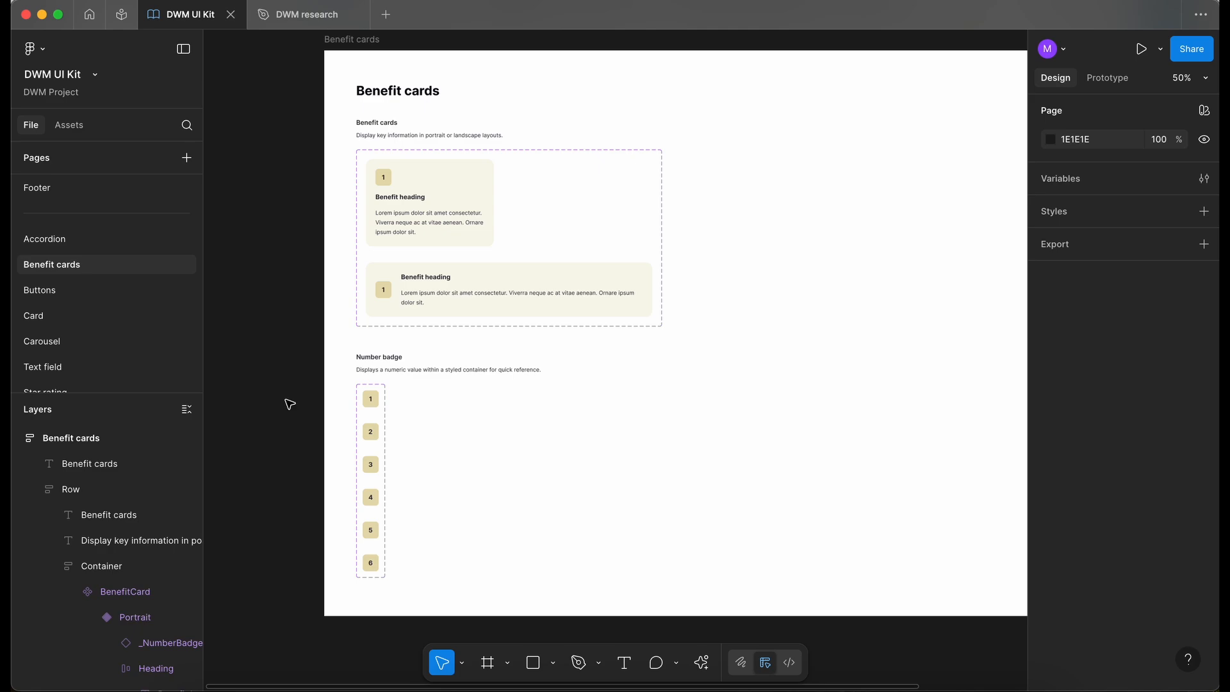
pyautogui.click(18, 438)
pyautogui.click(170, 437)
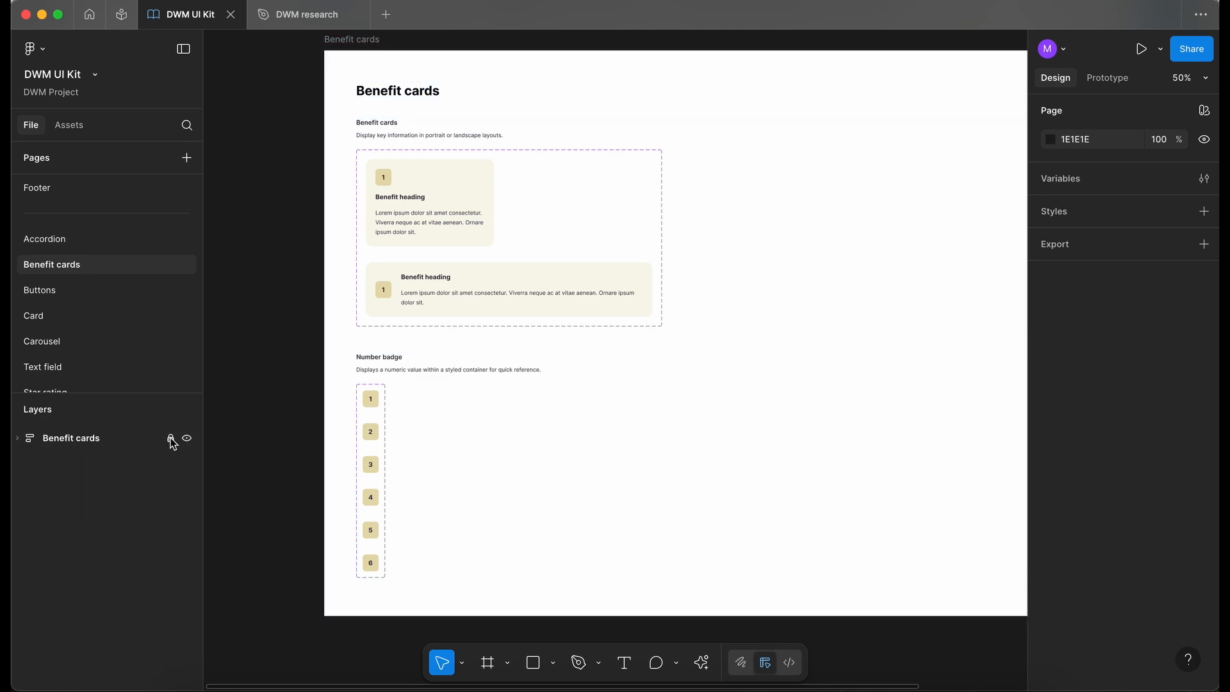
pyautogui.scroll(-2, 245, 415)
pyautogui.scroll(1, 243, 413)
pyautogui.hscroll(-1, 244, 413)
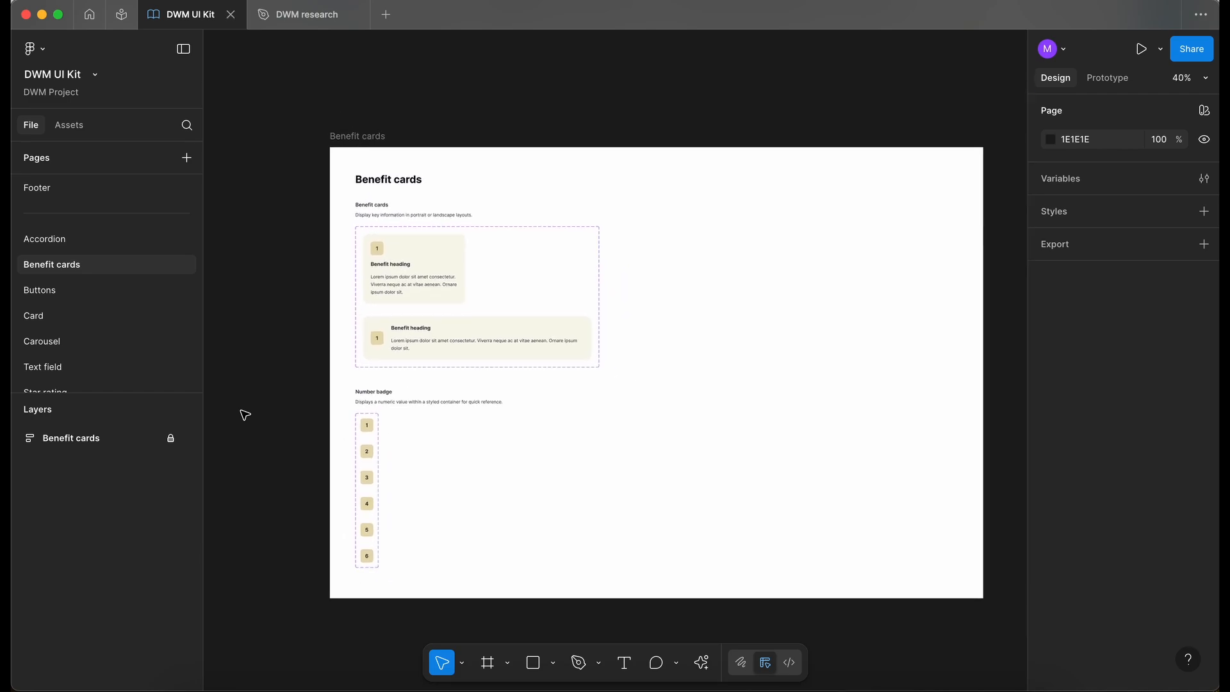
# Step: Publish the BenefitCard component to the DWM UI Kit library with the description "Added new component BenefitCard."
pyautogui.click(79, 125)
pyautogui.click(187, 125)
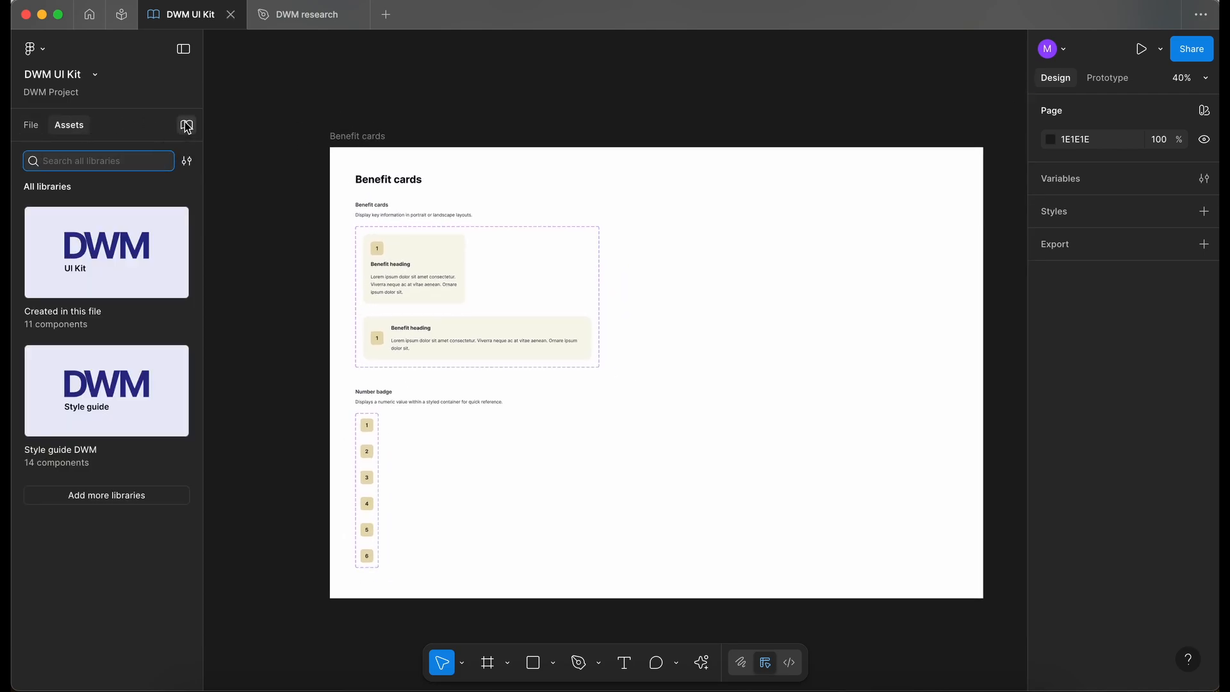
pyautogui.click(886, 172)
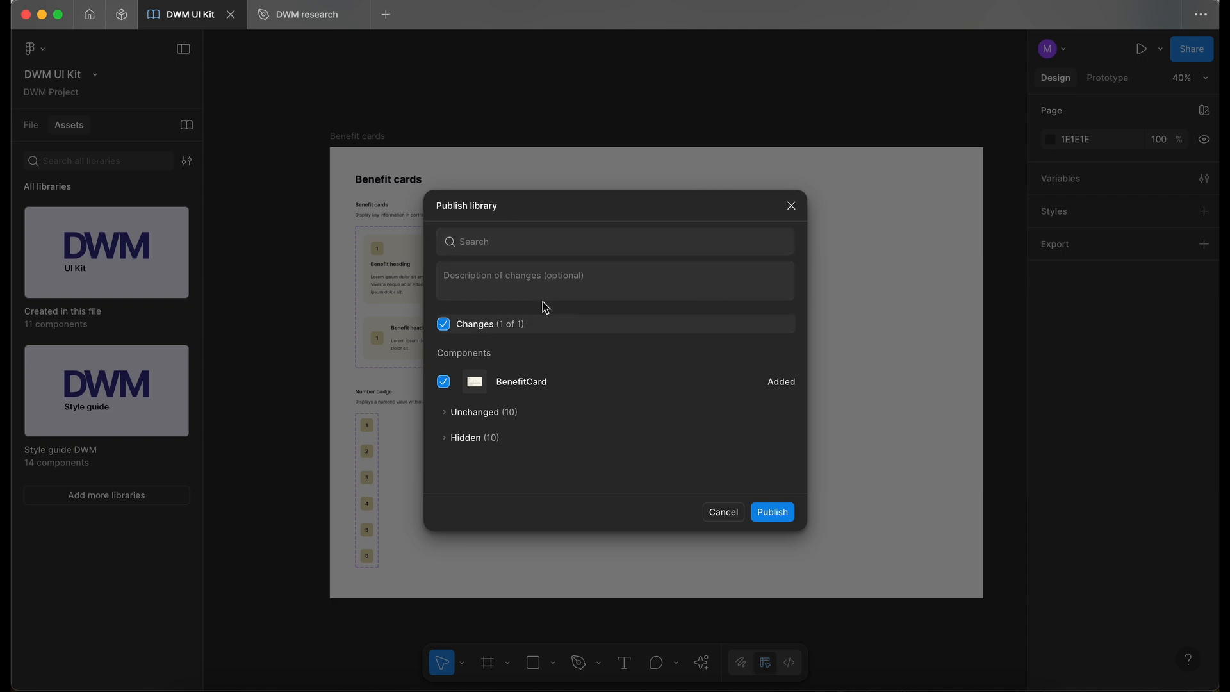
pyautogui.click(465, 284)
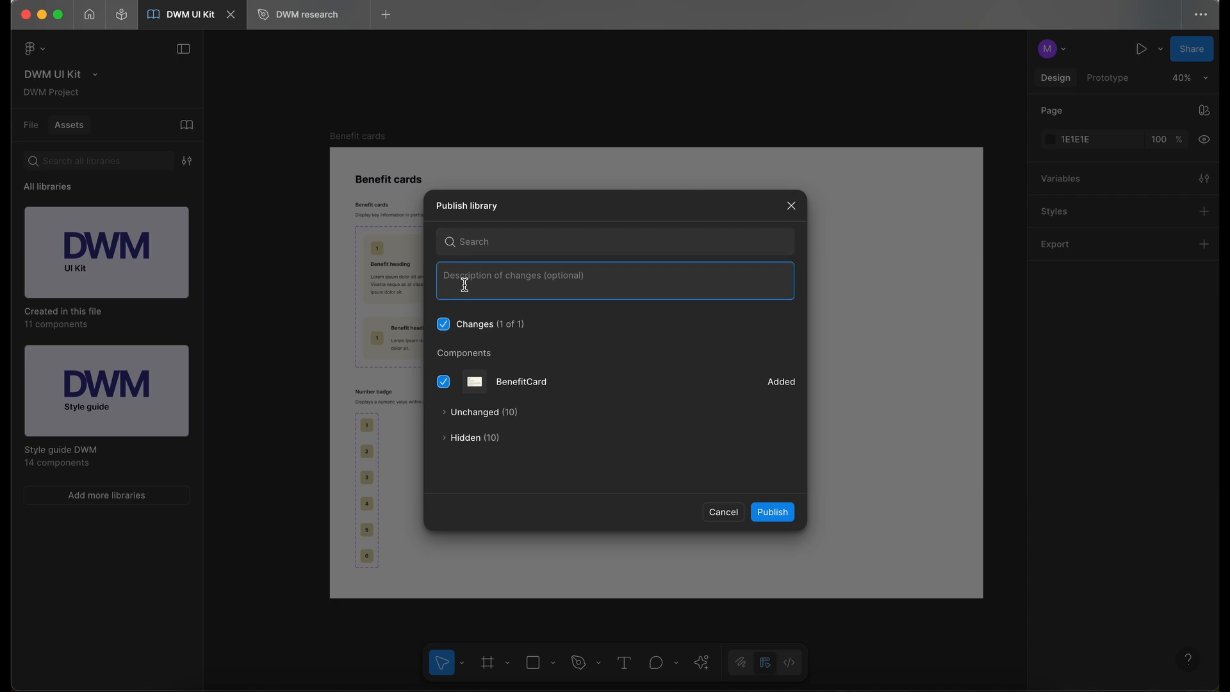
pyautogui.write('Added new component BenefitCard.')
pyautogui.click(782, 513)
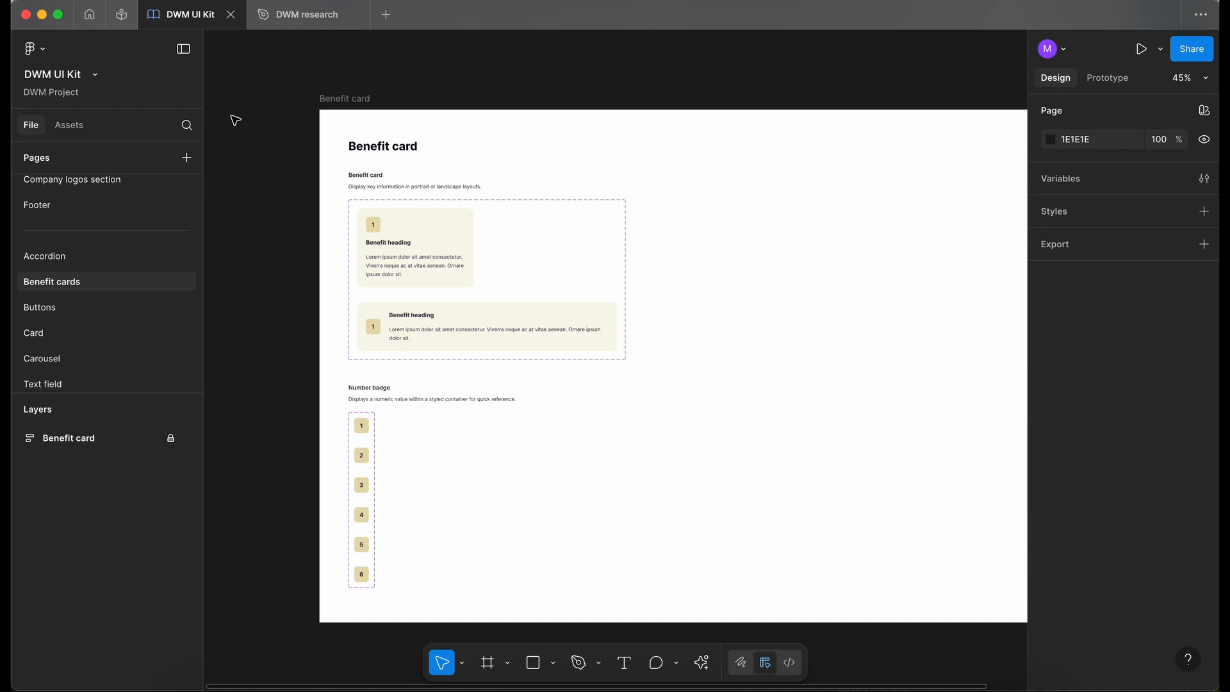
# Step: Switch to the DWM research file and review the Wireframe - 2 page from the hero section down to the footer
pyautogui.click(301, 14)
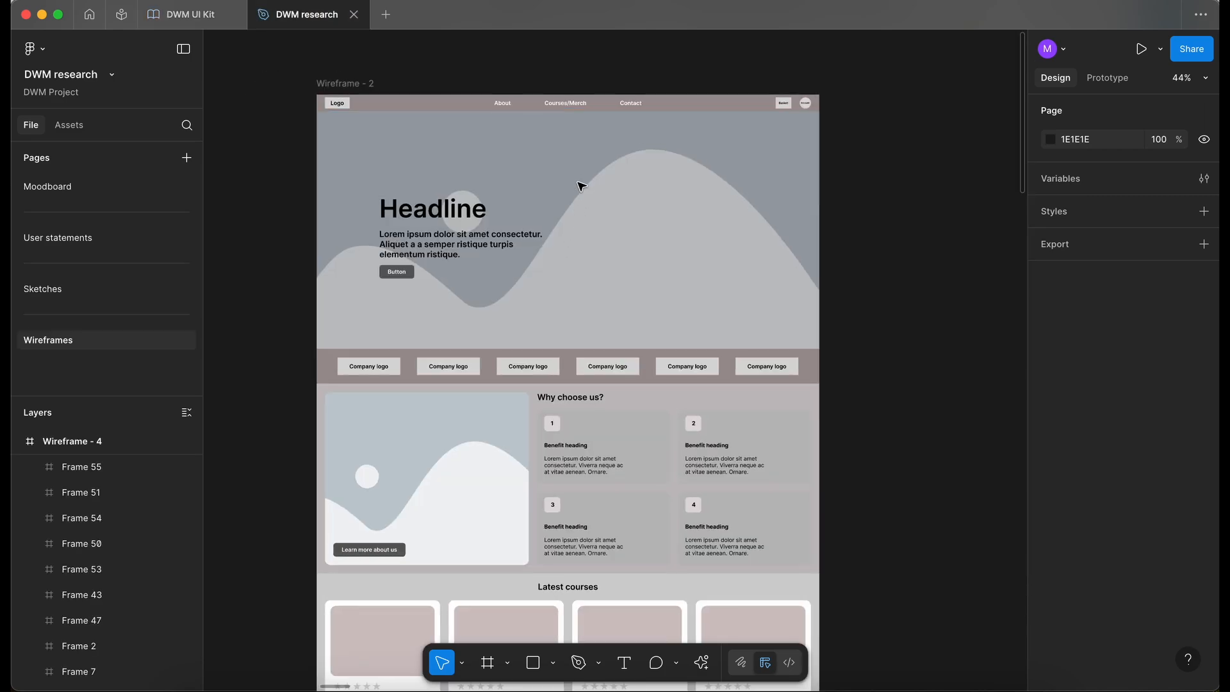
pyautogui.scroll(3, 580, 186)
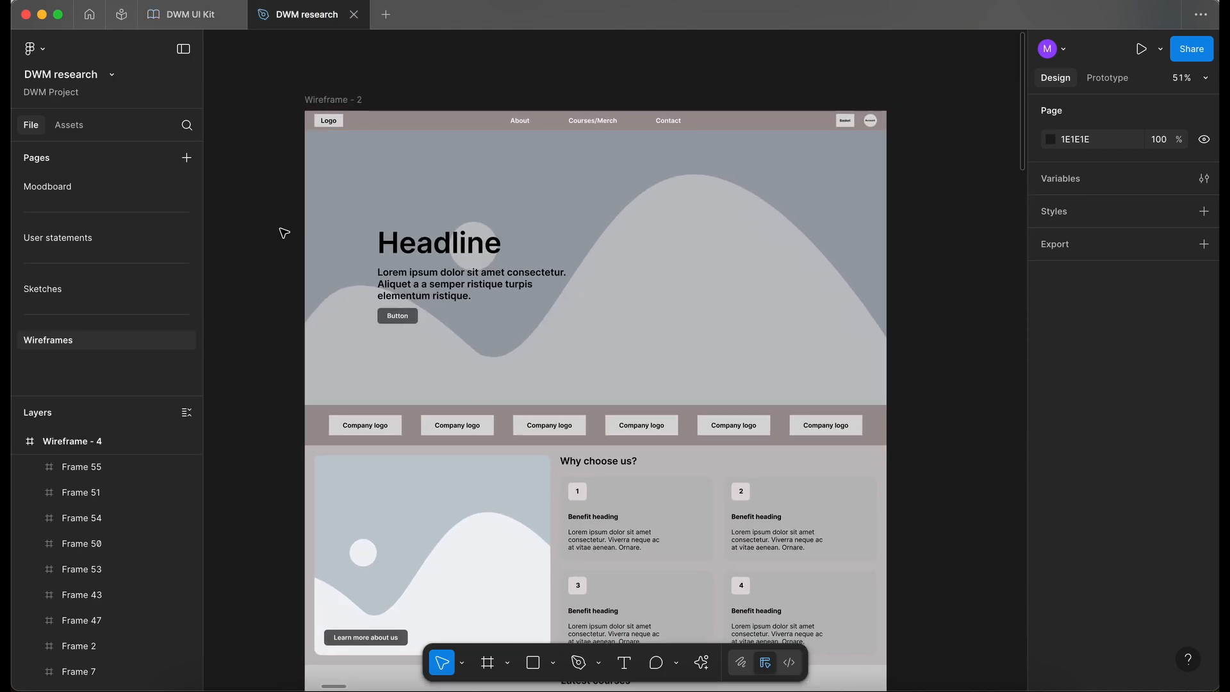
pyautogui.scroll(-2, 283, 236)
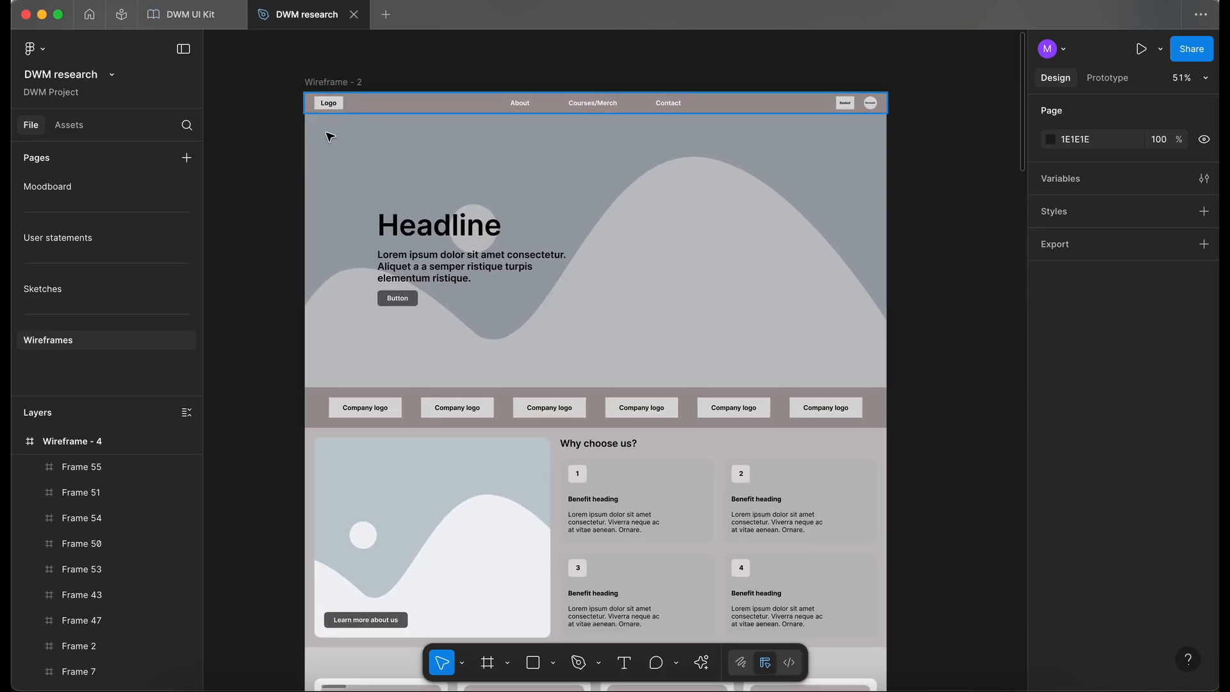
pyautogui.scroll(-3, 298, 175)
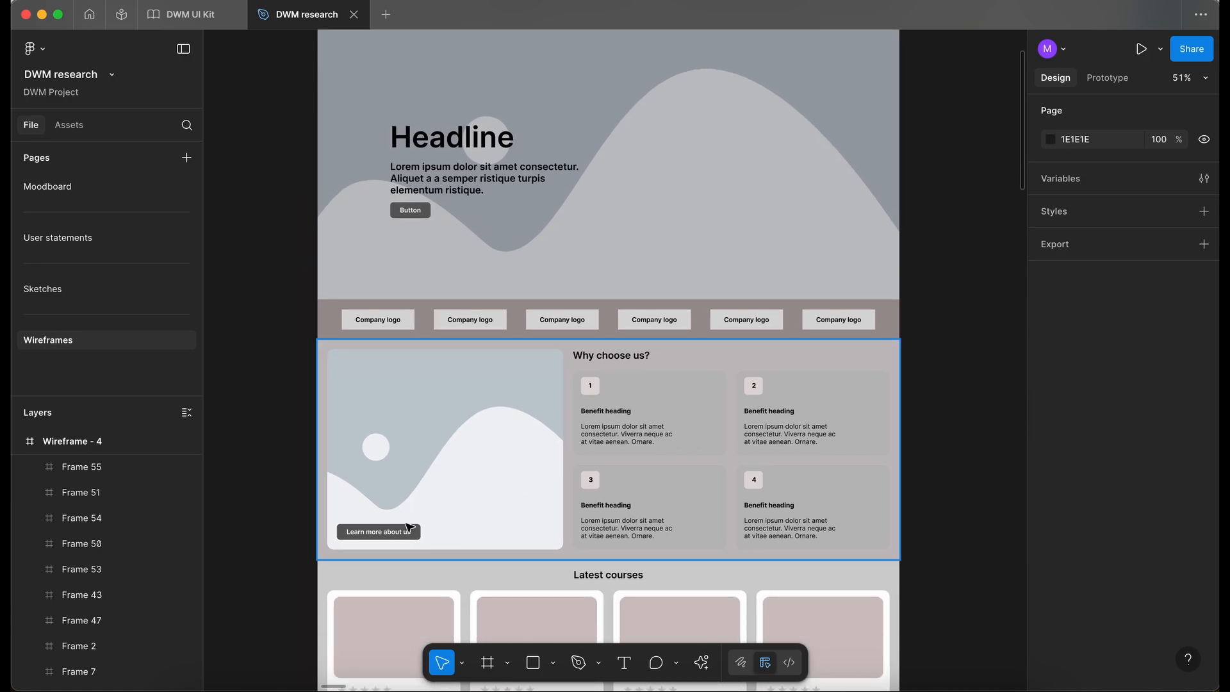
pyautogui.scroll(-5, 323, 412)
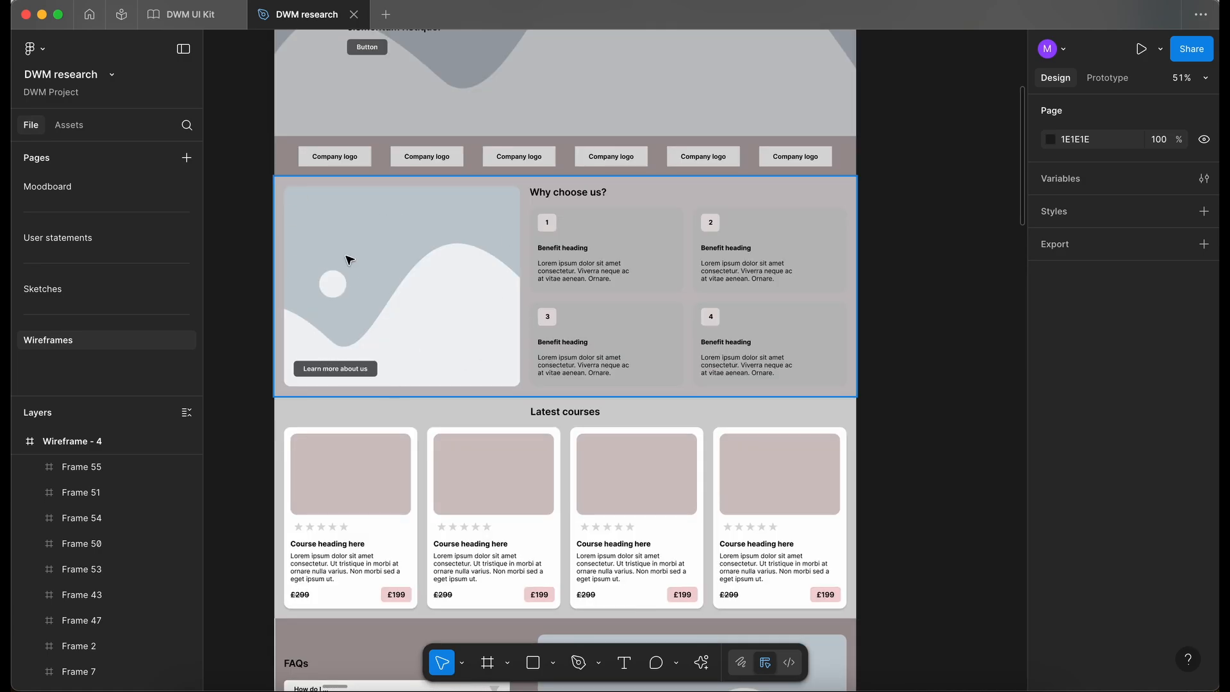
pyautogui.scroll(1, 349, 236)
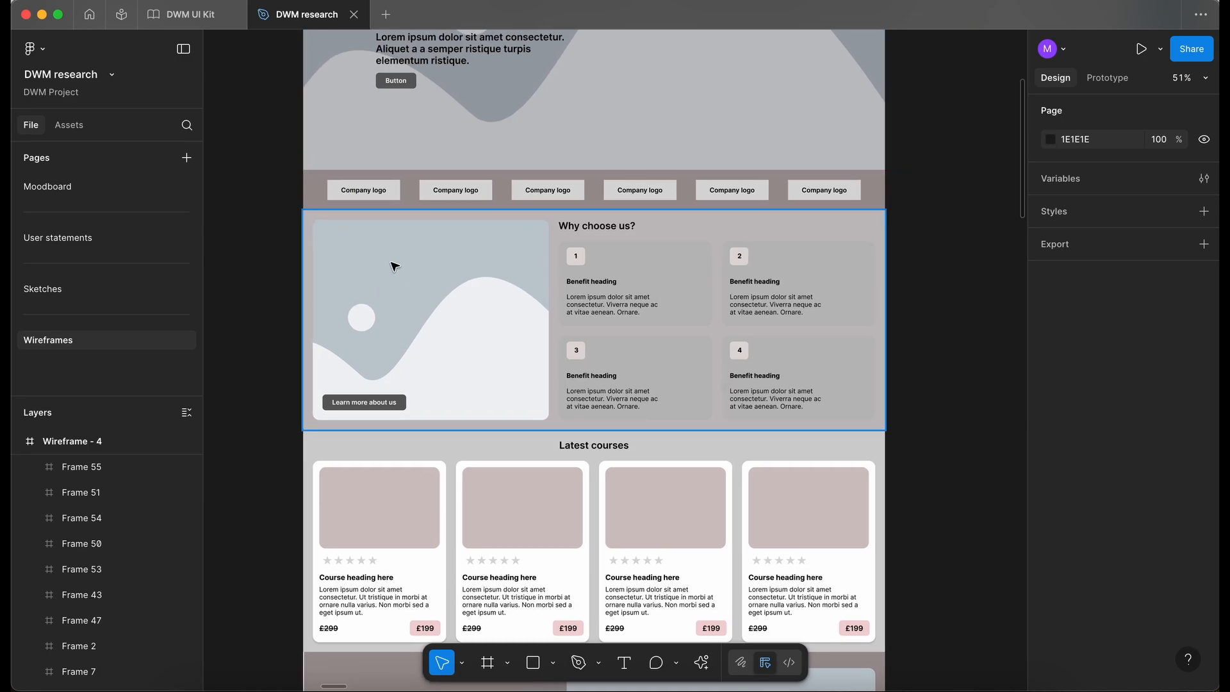
pyautogui.scroll(-2, 393, 266)
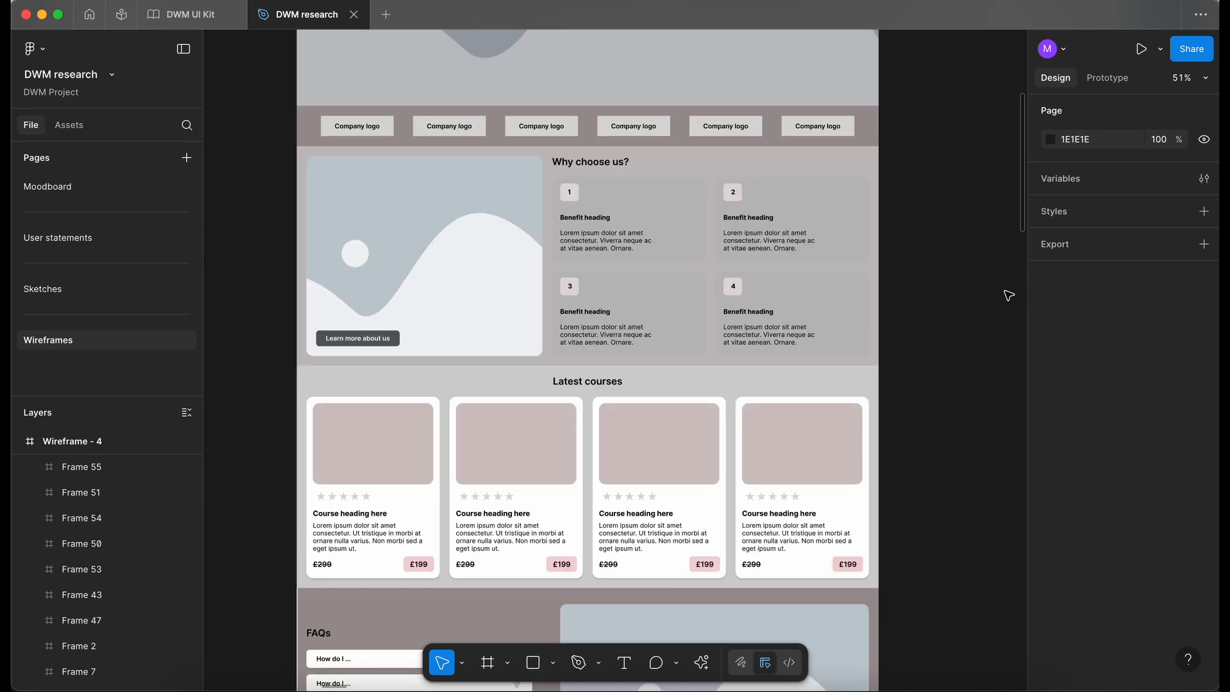
pyautogui.scroll(-3, 948, 221)
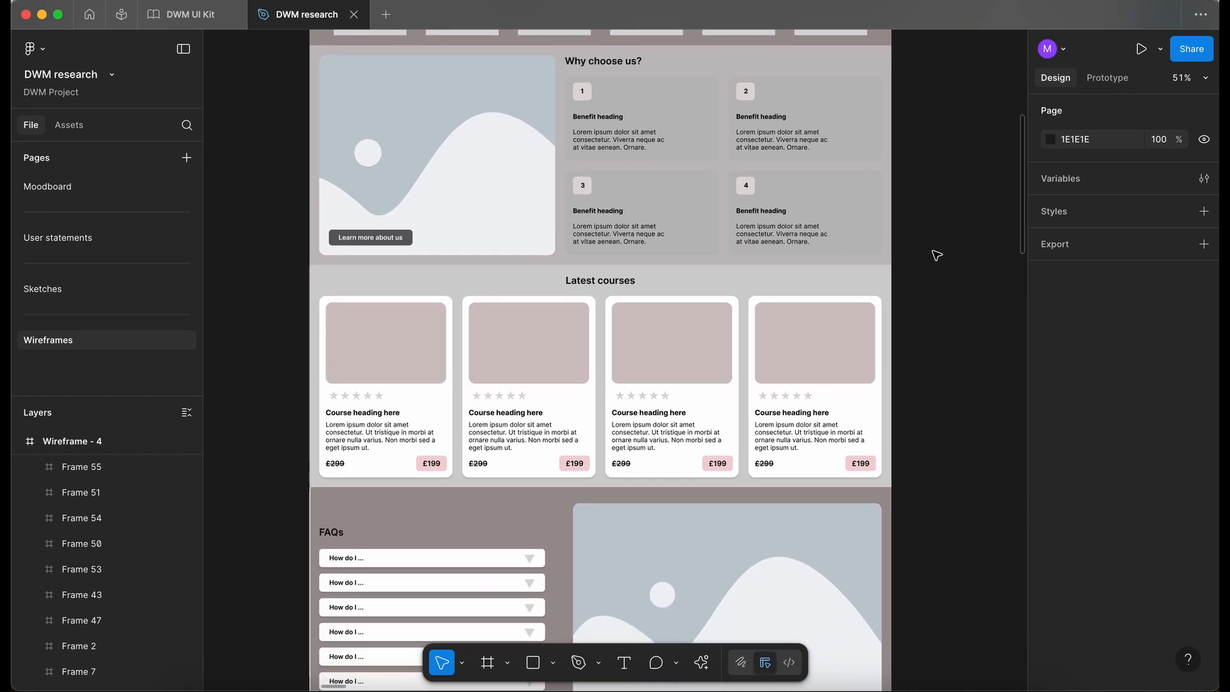
pyautogui.scroll(-2, 937, 258)
pyautogui.scroll(-5, 788, 341)
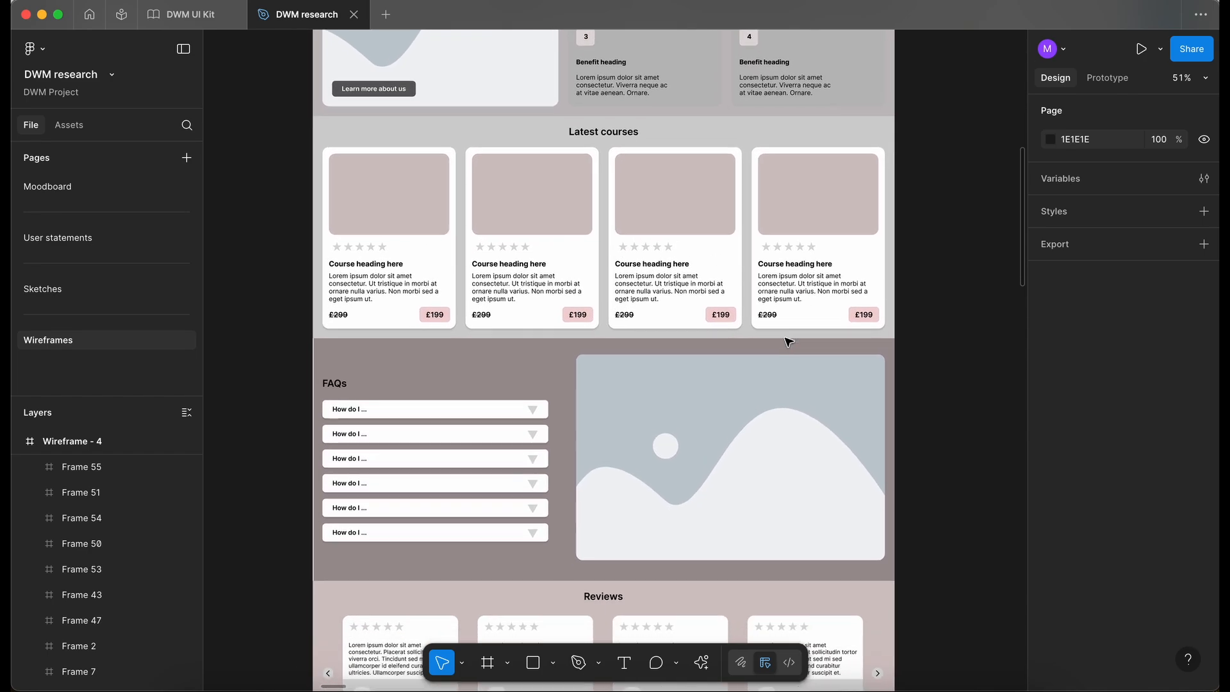
pyautogui.scroll(-4, 438, 337)
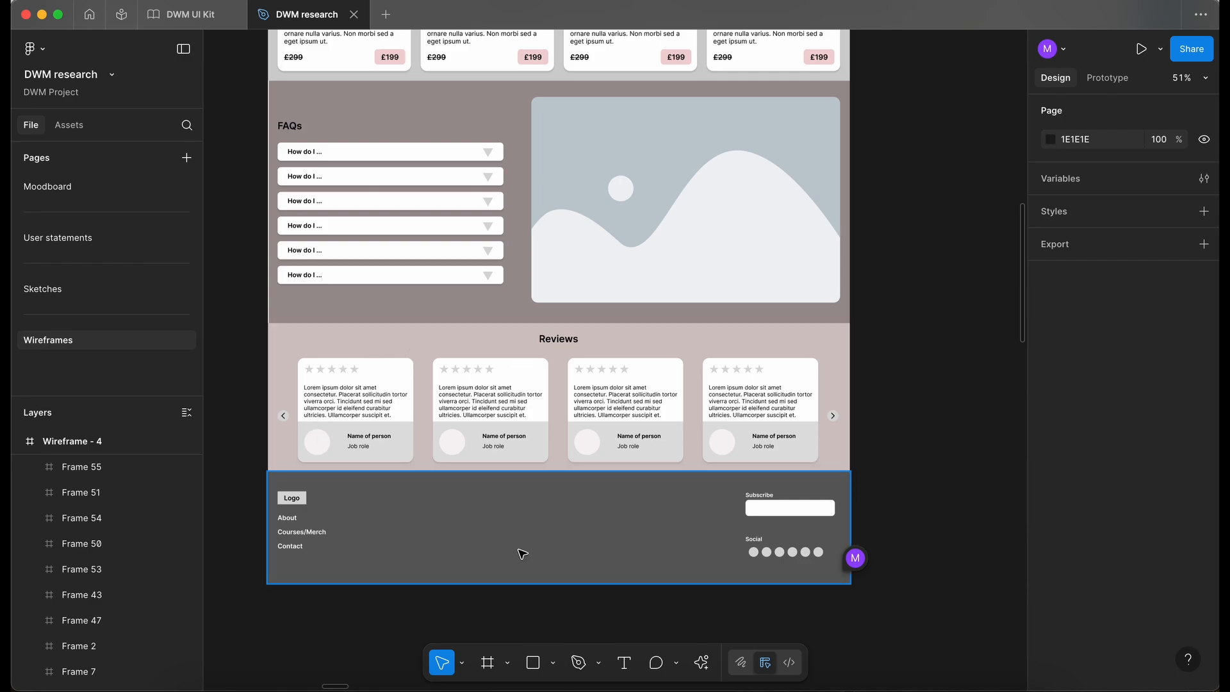
# Step: Find the Wireframe - 4 page and examine its About us hero, student statistics and About DWM section
pyautogui.scroll(-5, 523, 554)
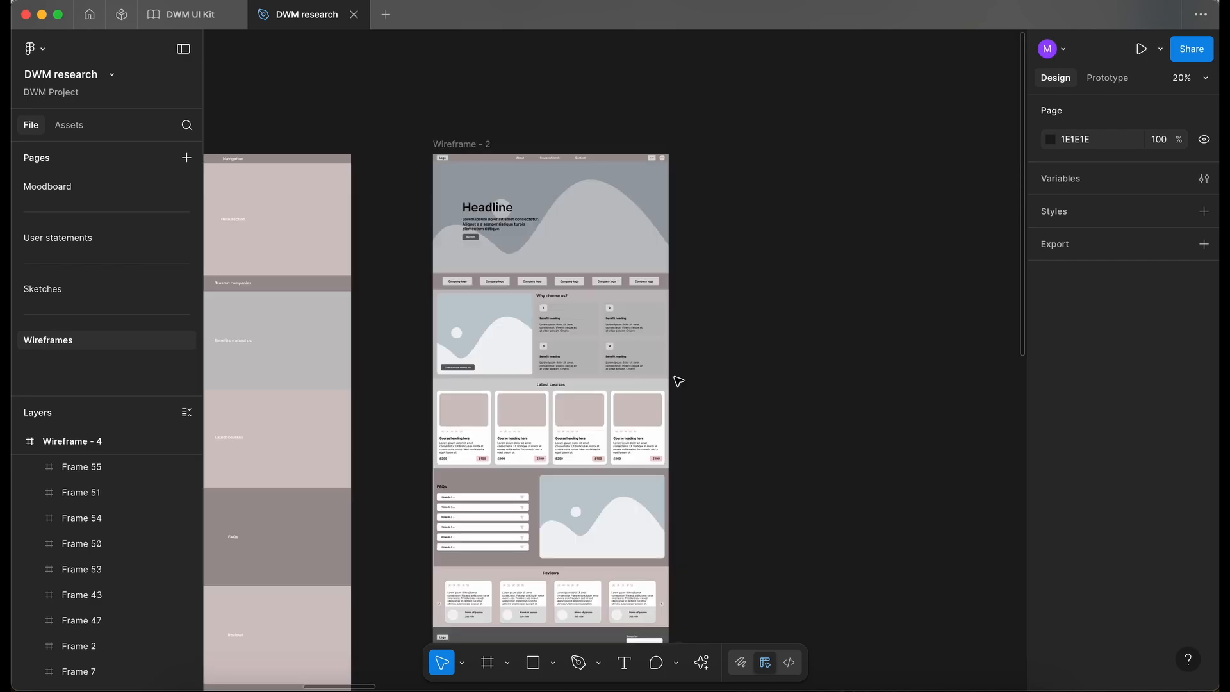
pyautogui.hscroll(10, 678, 381)
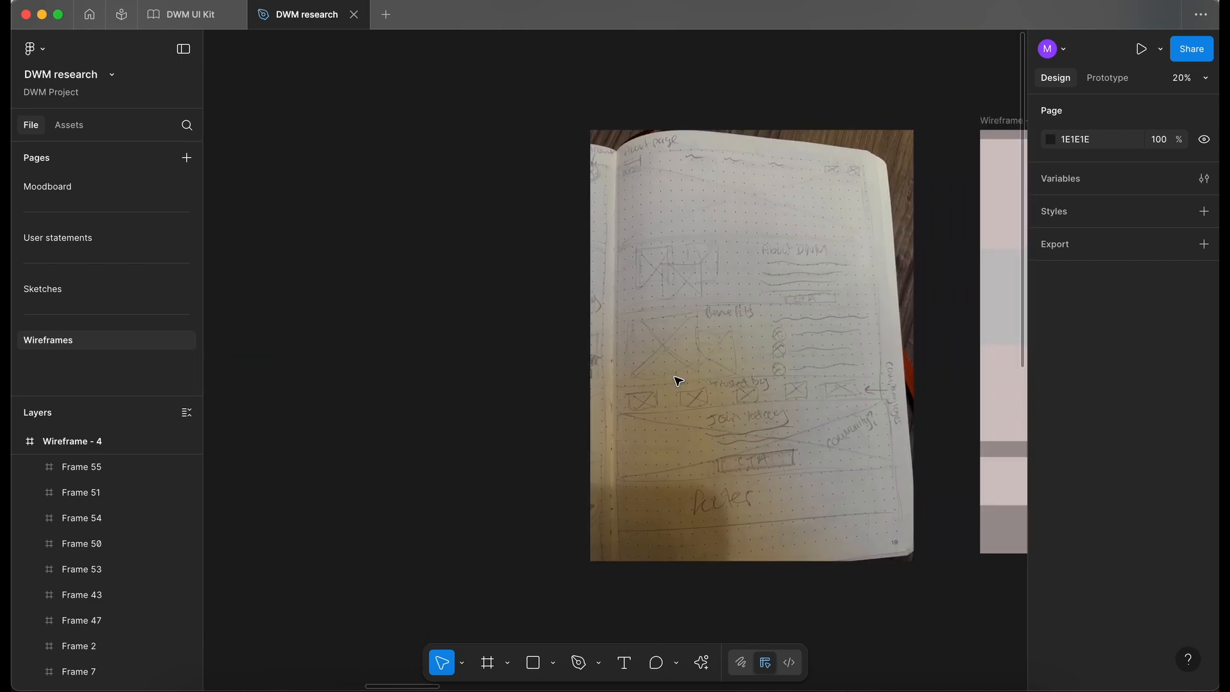
pyautogui.hscroll(10, 678, 382)
pyautogui.scroll(5, 488, 155)
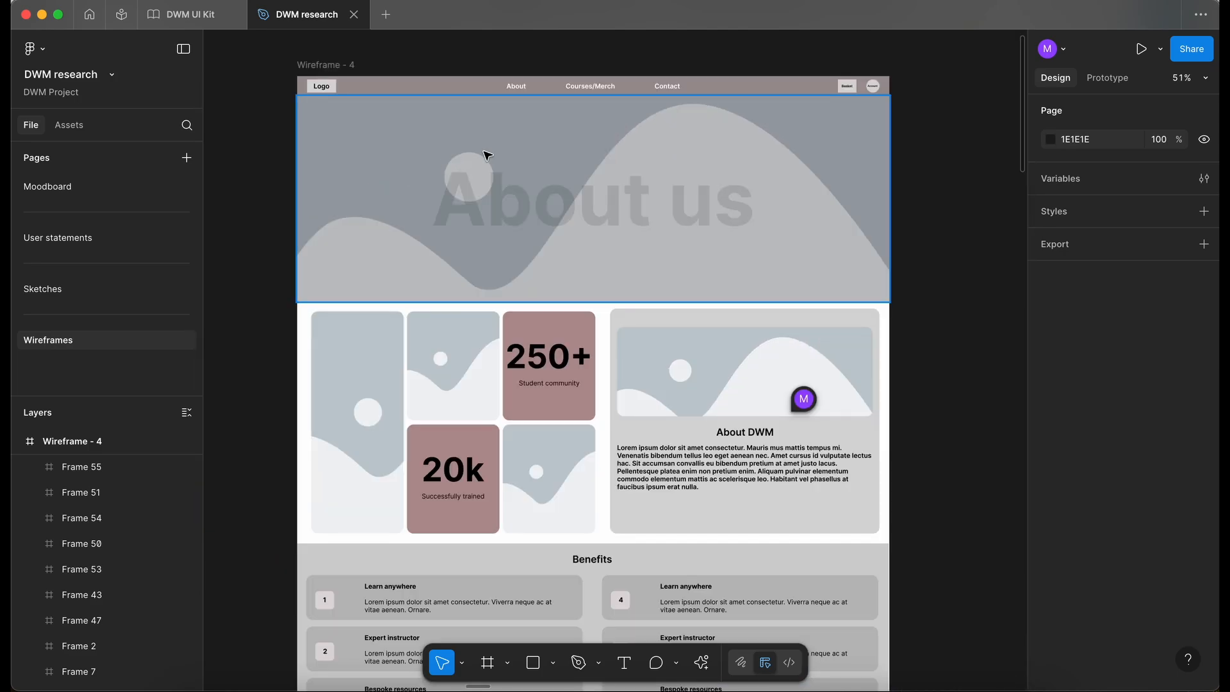
pyautogui.hscroll(-2, 491, 156)
pyautogui.scroll(-3, 628, 267)
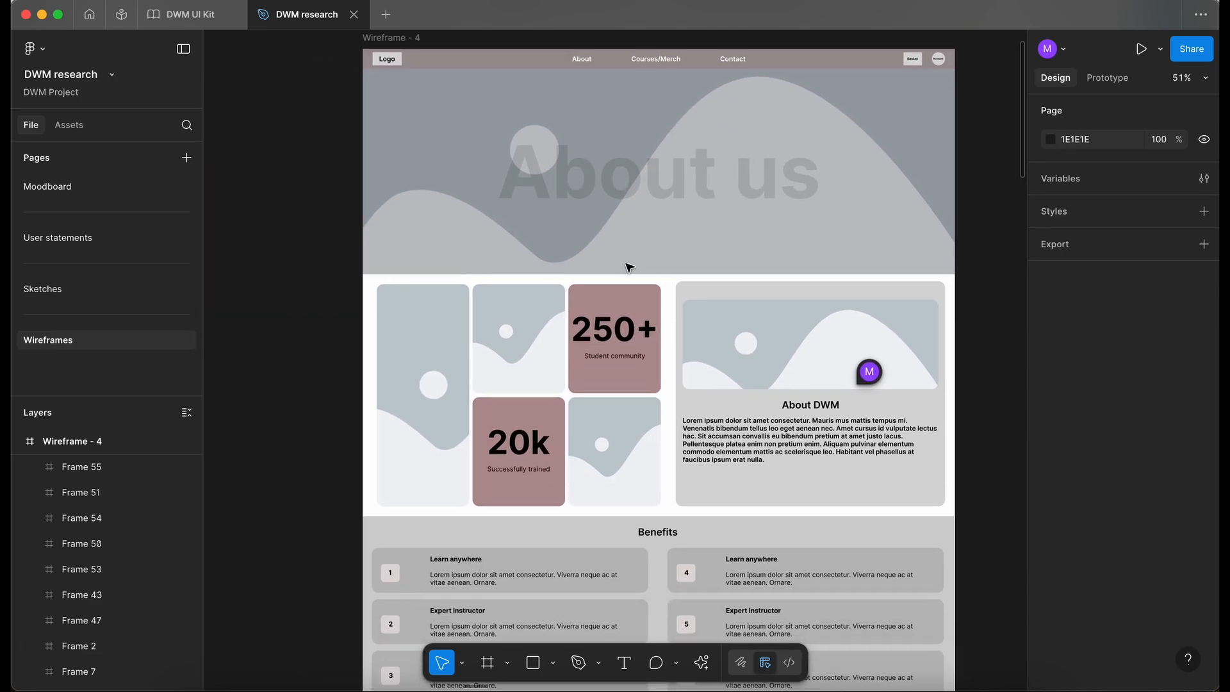
pyautogui.scroll(-2, 629, 266)
pyautogui.hscroll(-1, 629, 266)
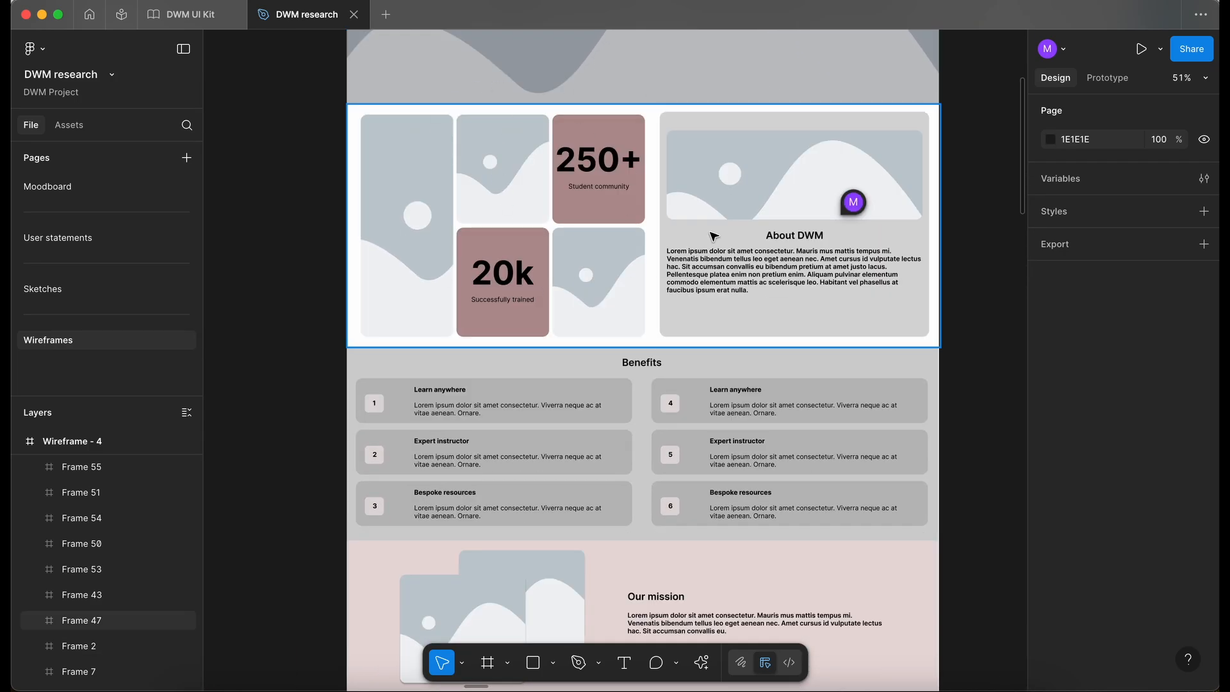
pyautogui.scroll(-2, 785, 261)
pyautogui.hscroll(1, 785, 261)
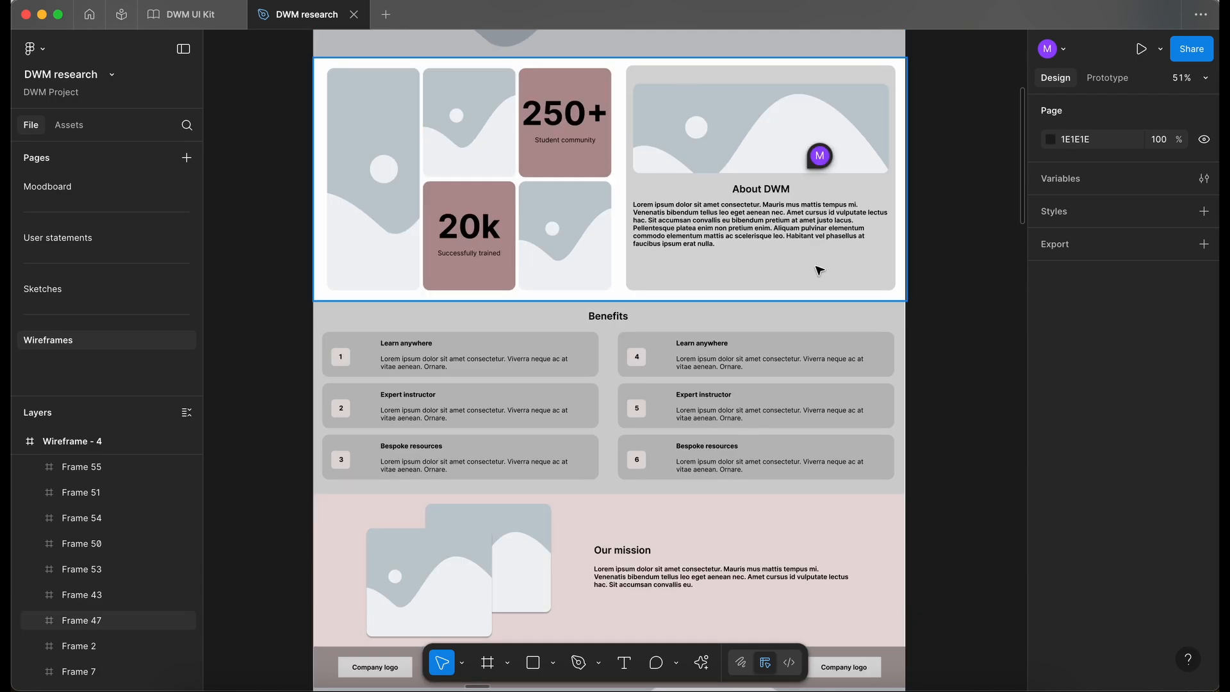
# Step: Review the rest of Wireframe - 4, from the Benefits cards through Our mission and the community banner to the footer
pyautogui.scroll(-4, 819, 270)
pyautogui.hscroll(1, 819, 307)
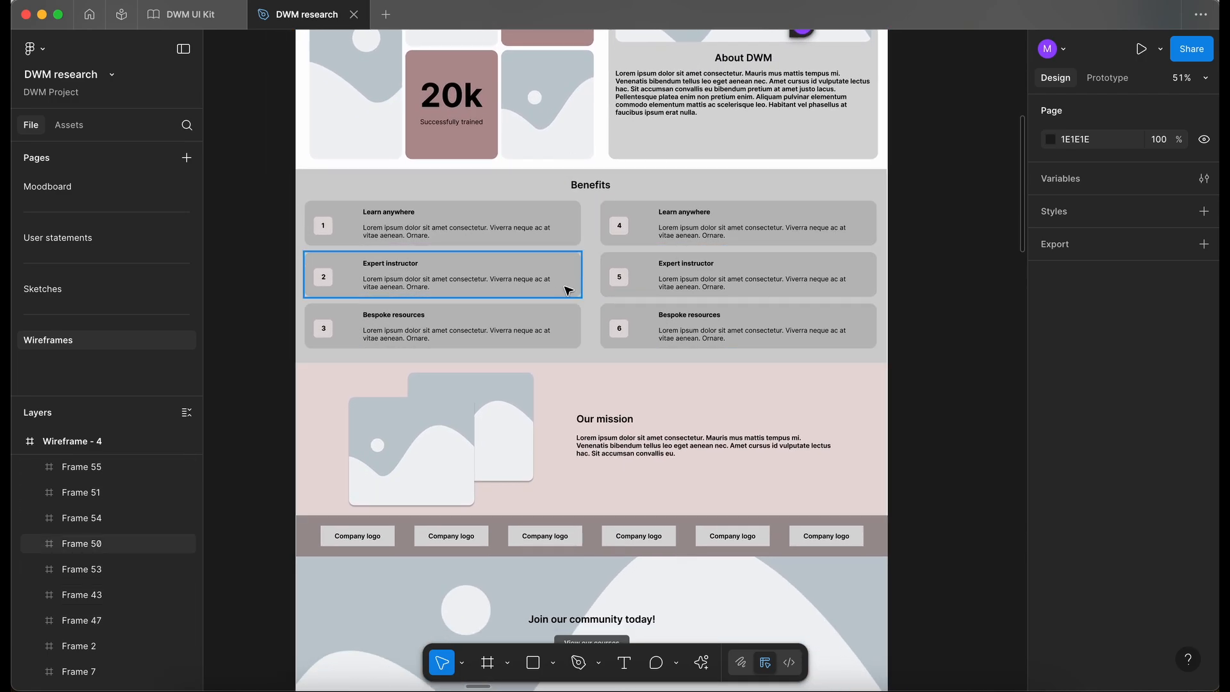
pyautogui.scroll(-3, 568, 290)
pyautogui.hscroll(1, 568, 291)
pyautogui.scroll(-2, 568, 294)
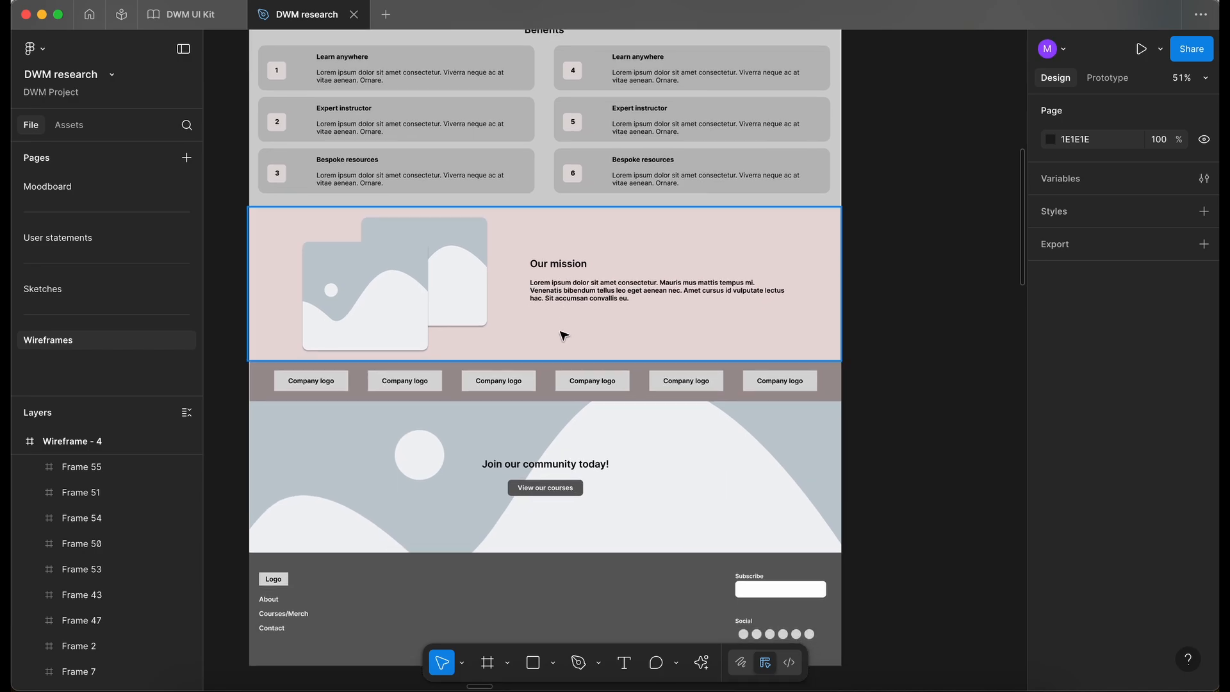
pyautogui.scroll(-2, 563, 336)
pyautogui.hscroll(1, 563, 335)
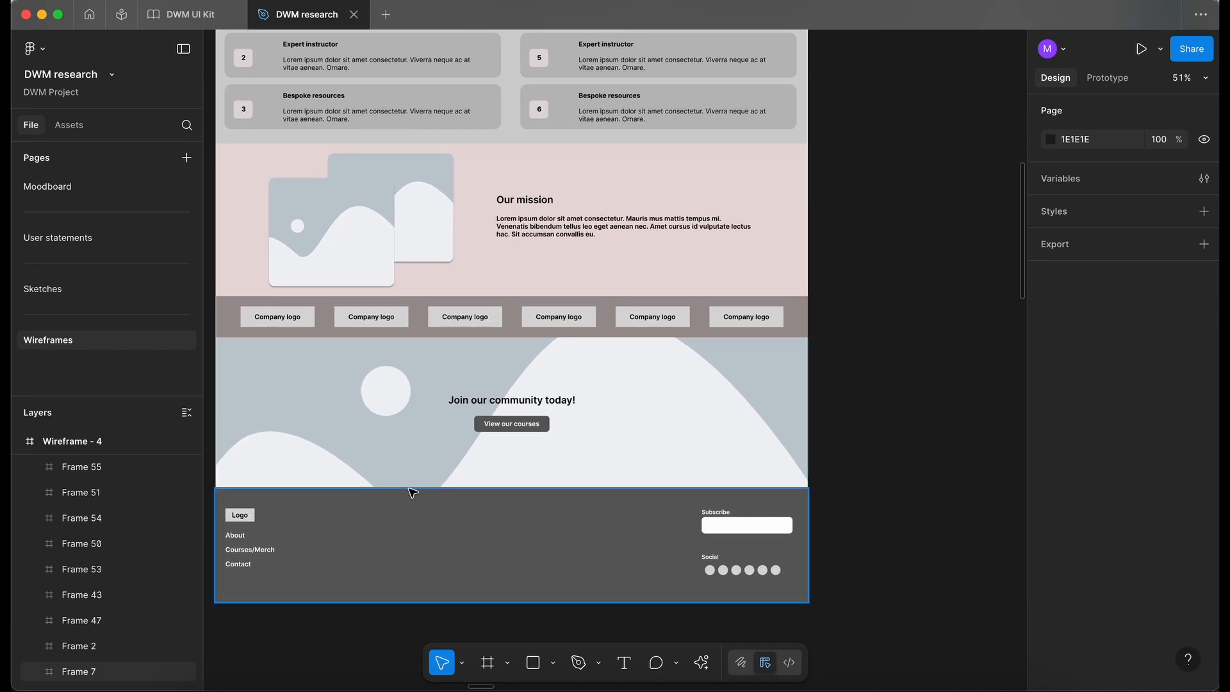
pyautogui.scroll(1, 441, 485)
pyautogui.hscroll(-1, 441, 484)
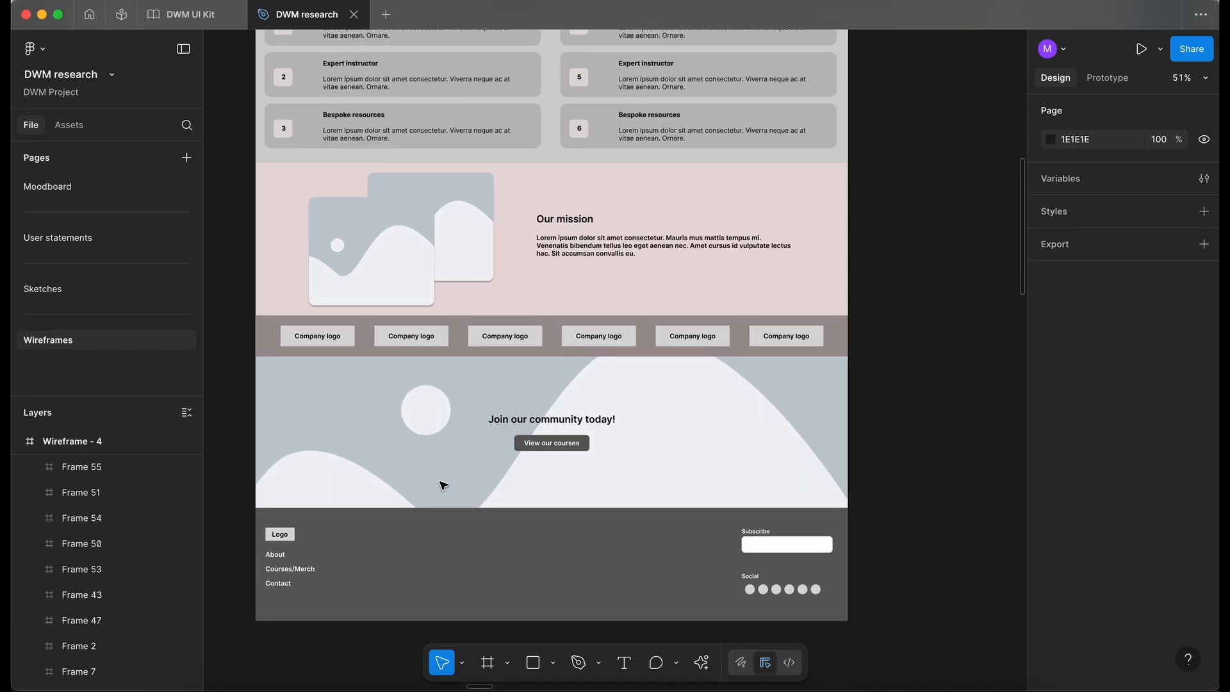
# Step: Find the Wireframe - 6 page and examine its Courses/Merch hero, company logos, category tabs, filters and course cards
pyautogui.keyDown('ctrl'); pyautogui.scroll(-10, 443, 485); pyautogui.keyUp('ctrl')
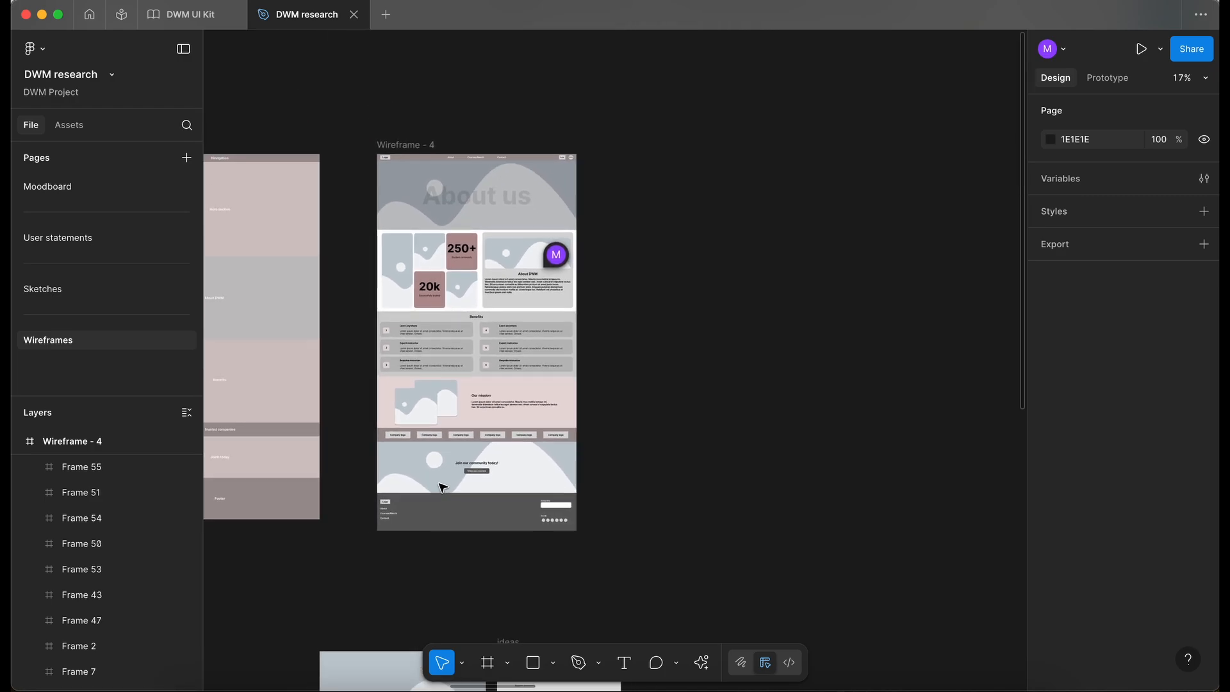
pyautogui.keyDown('ctrl'); pyautogui.scroll(-3, 440, 487); pyautogui.keyUp('ctrl')
pyautogui.hscroll(15, 441, 487)
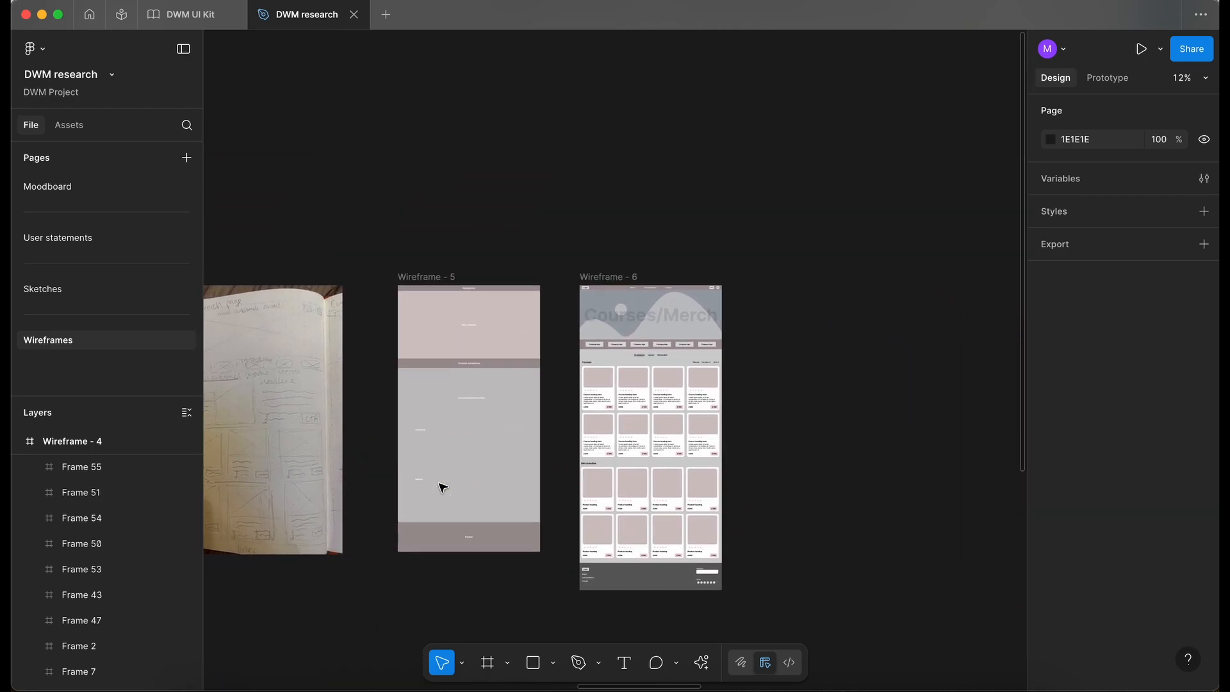
pyautogui.keyDown('ctrl'); pyautogui.scroll(12, 667, 336); pyautogui.keyUp('ctrl')
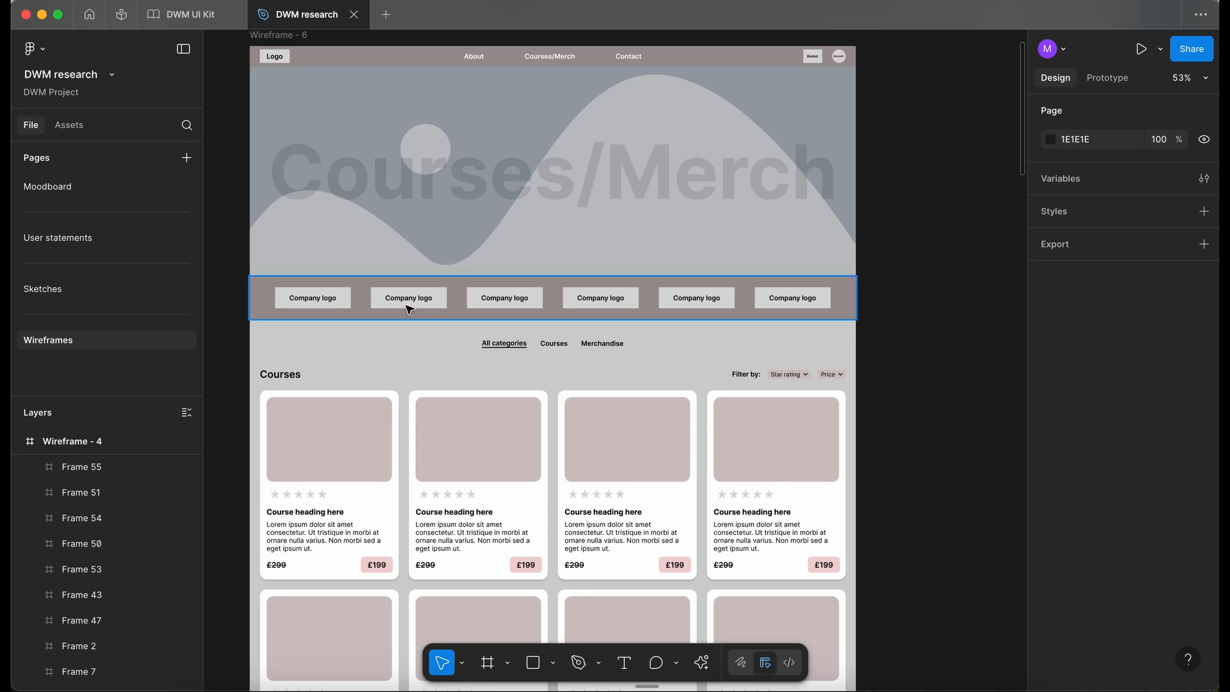
pyautogui.keyDown('ctrl'); pyautogui.scroll(5, 489, 355); pyautogui.keyUp('ctrl')
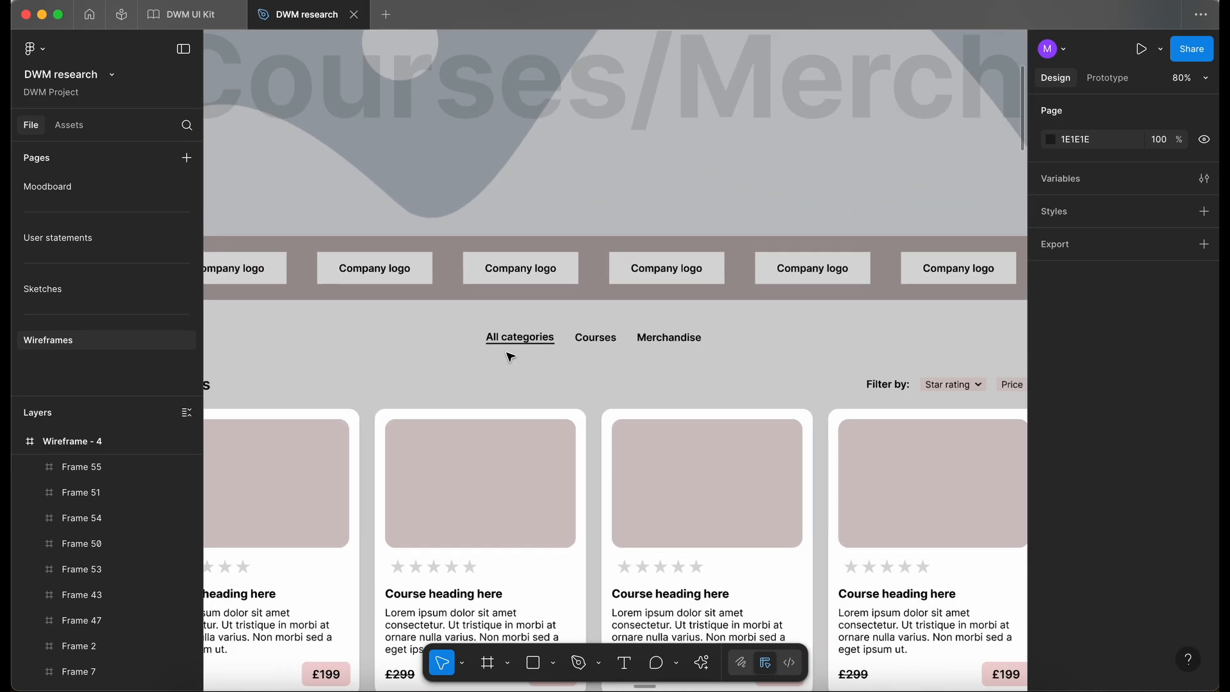
pyautogui.keyDown('ctrl'); pyautogui.scroll(-3, 511, 357); pyautogui.keyUp('ctrl')
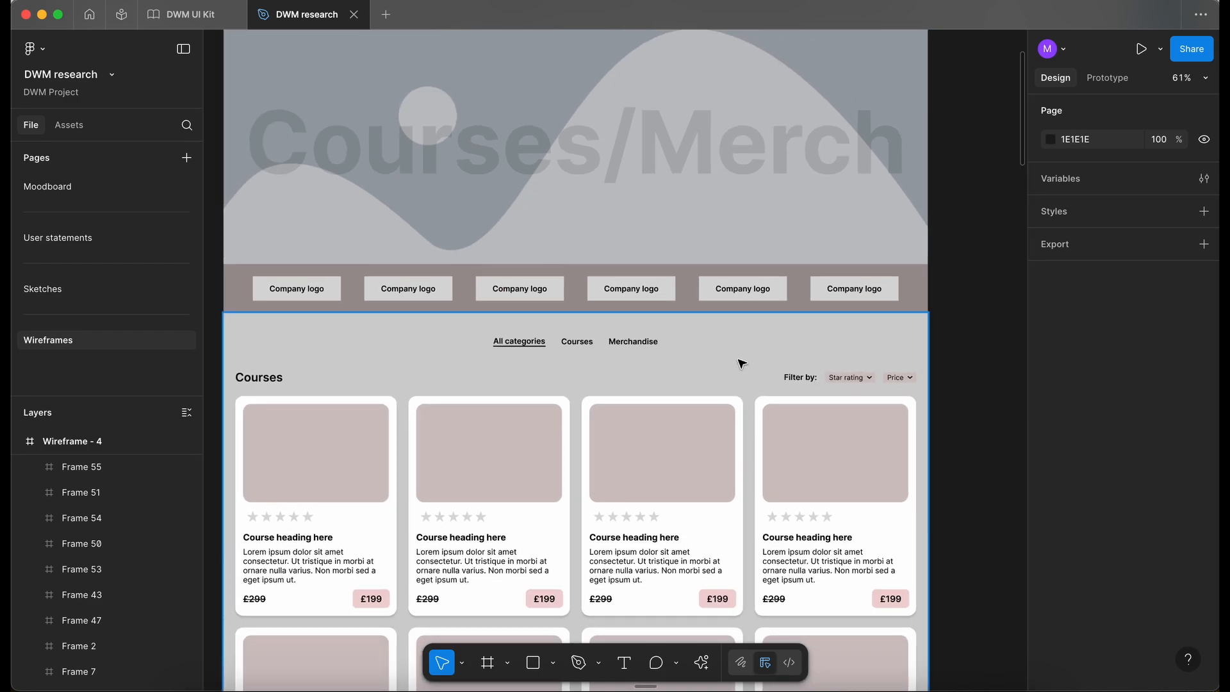